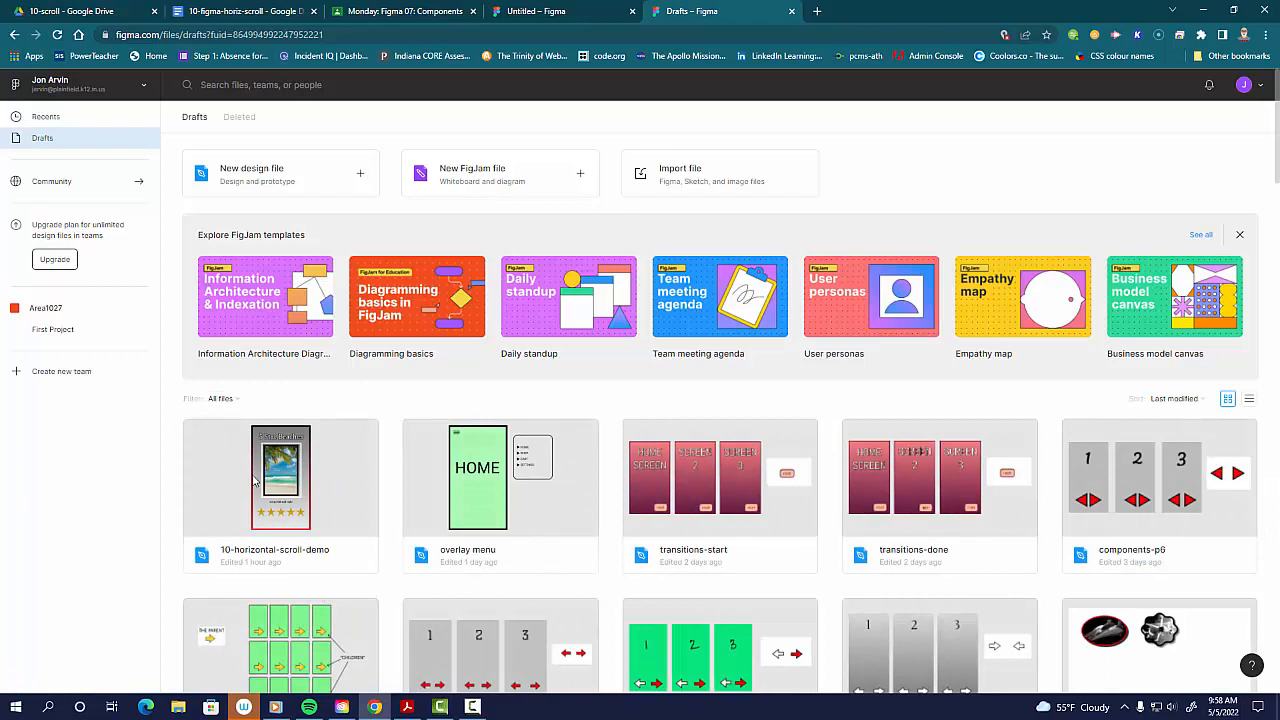
# Step: Open the 10-horizontal-scroll-demo file and preview its prototype, swiping the beach image strip left and right
pyautogui.doubleClick(254, 482)
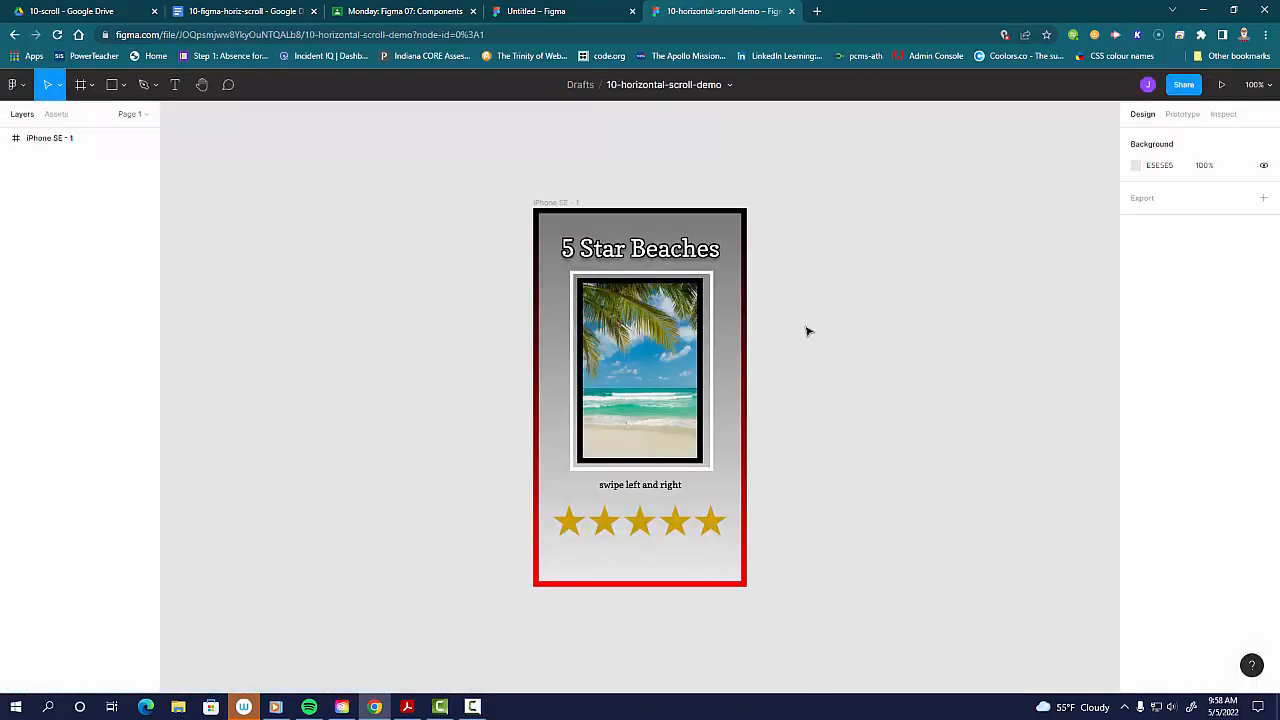
pyautogui.click(1221, 84)
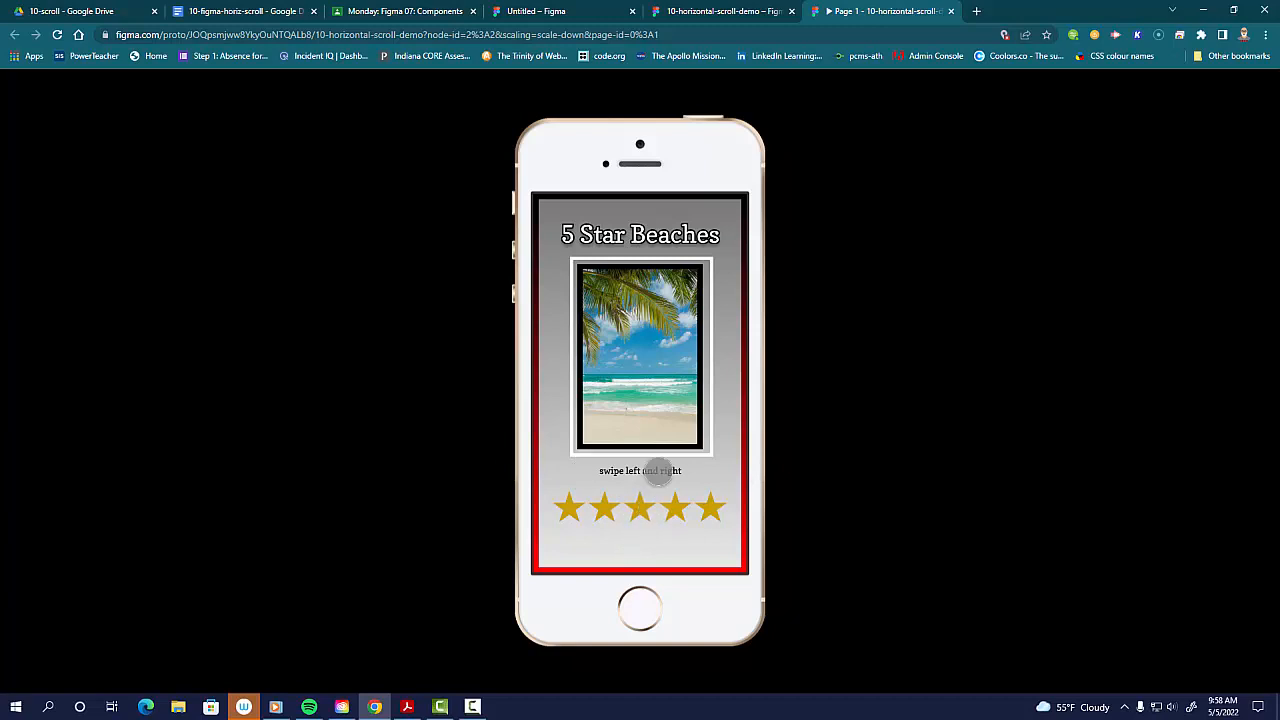
pyautogui.moveTo(663, 371); pyautogui.dragTo(611, 354)
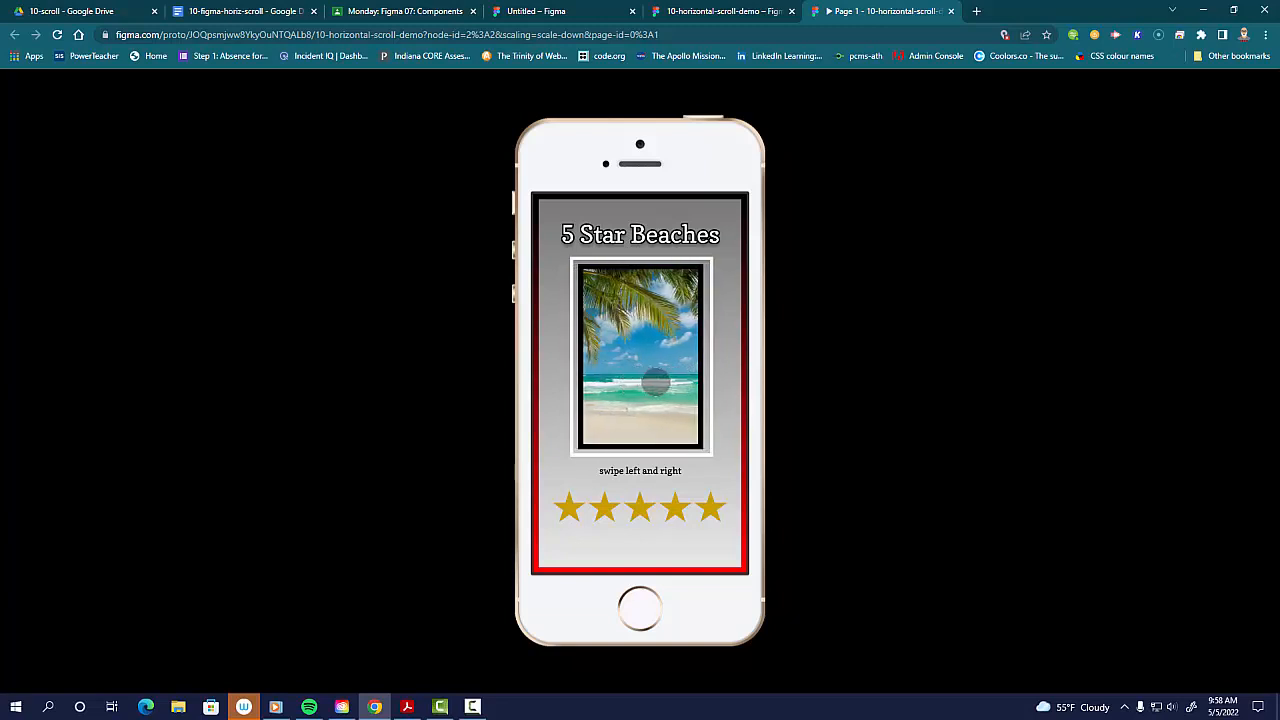
pyautogui.moveTo(660, 393); pyautogui.dragTo(570, 388)
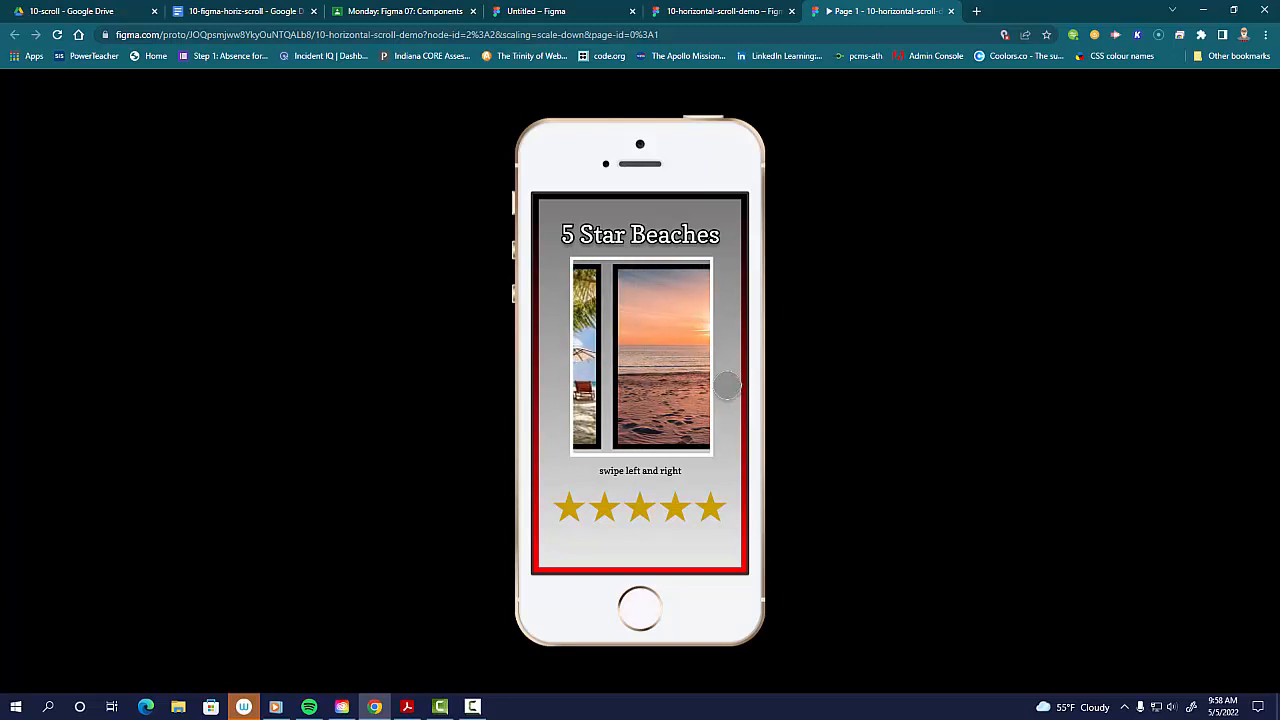
pyautogui.moveTo(726, 385); pyautogui.dragTo(689, 403)
pyautogui.moveTo(610, 404); pyautogui.dragTo(569, 406)
pyautogui.moveTo(690, 402); pyautogui.dragTo(776, 416)
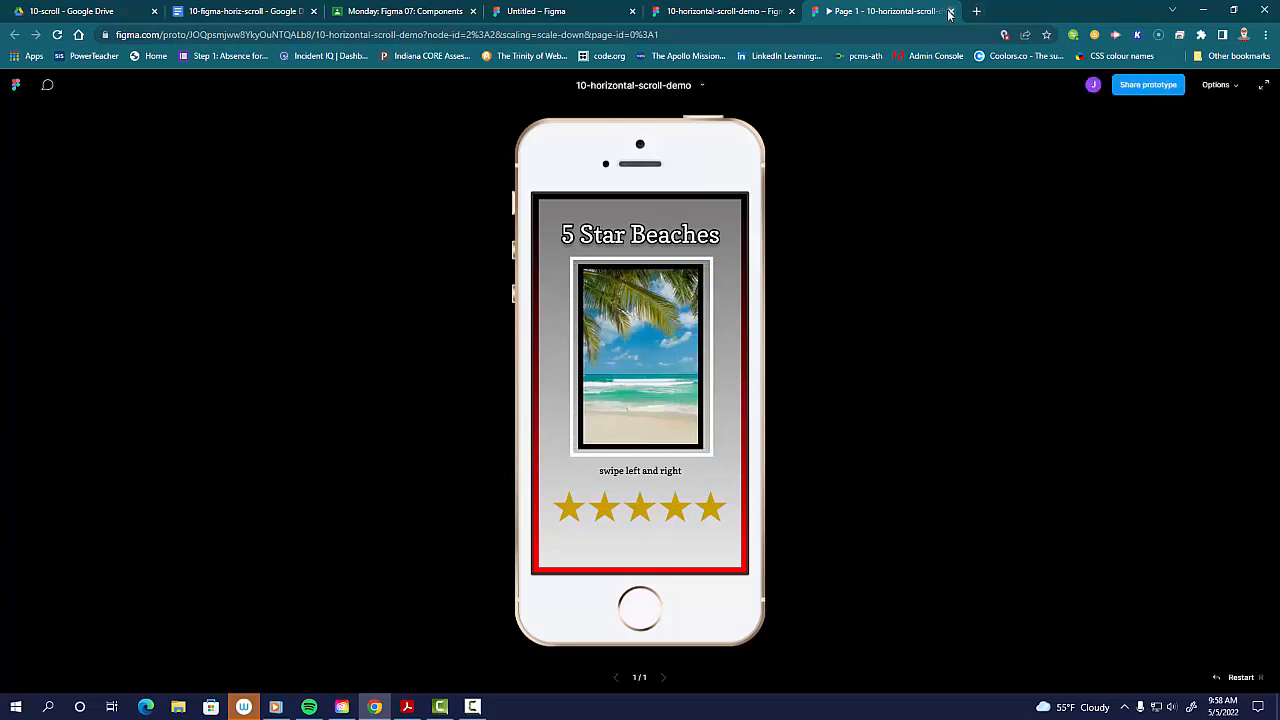
# Step: Close the prototype preview and return to the Drafts file list
pyautogui.click(950, 11)
pyautogui.click(15, 85)
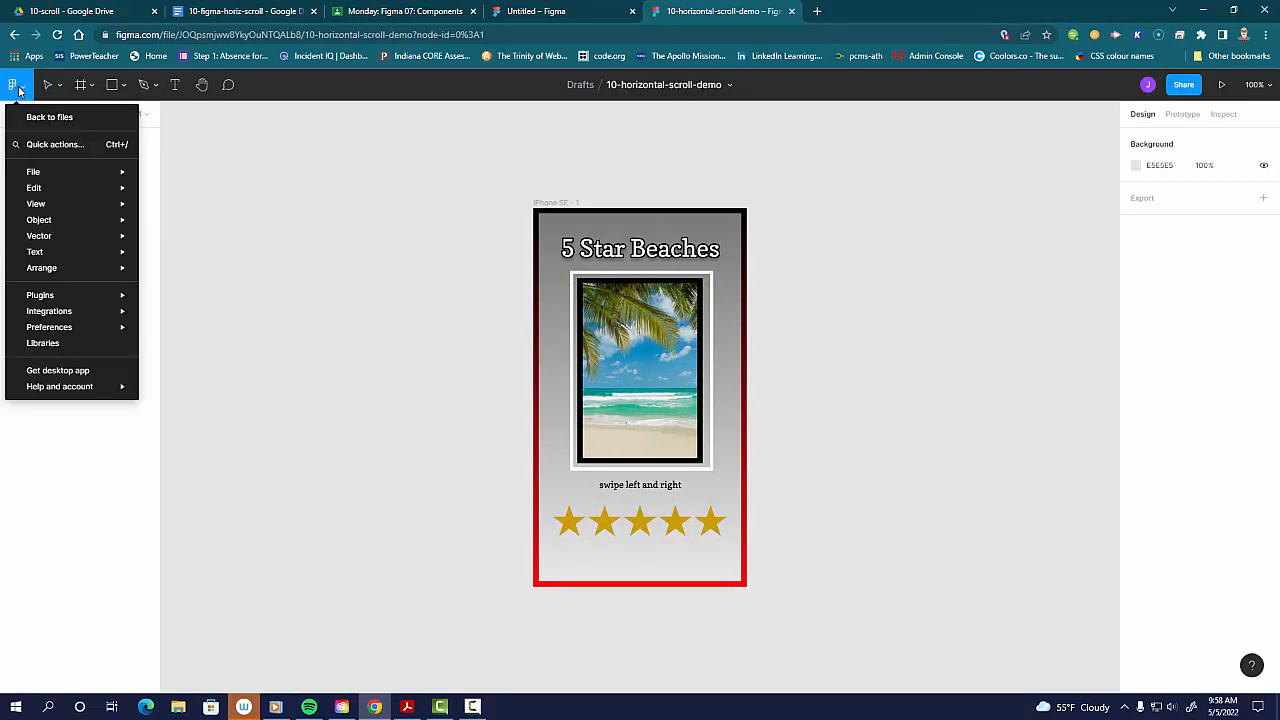
pyautogui.click(25, 121)
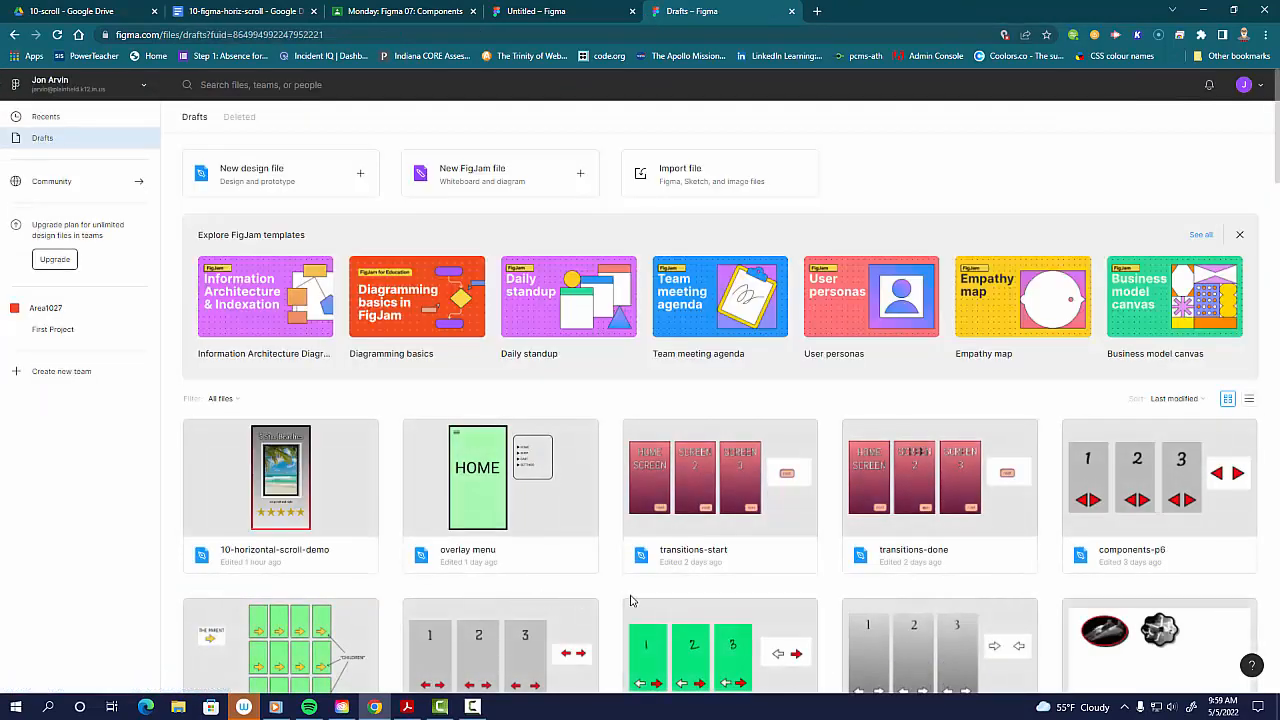
# Step: Switch to the instructions PDF and read the Getting Ready, Create the Main Frame and Create the Image Strip sections
pyautogui.click(405, 707)
pyautogui.scroll(-4, 722, 392)
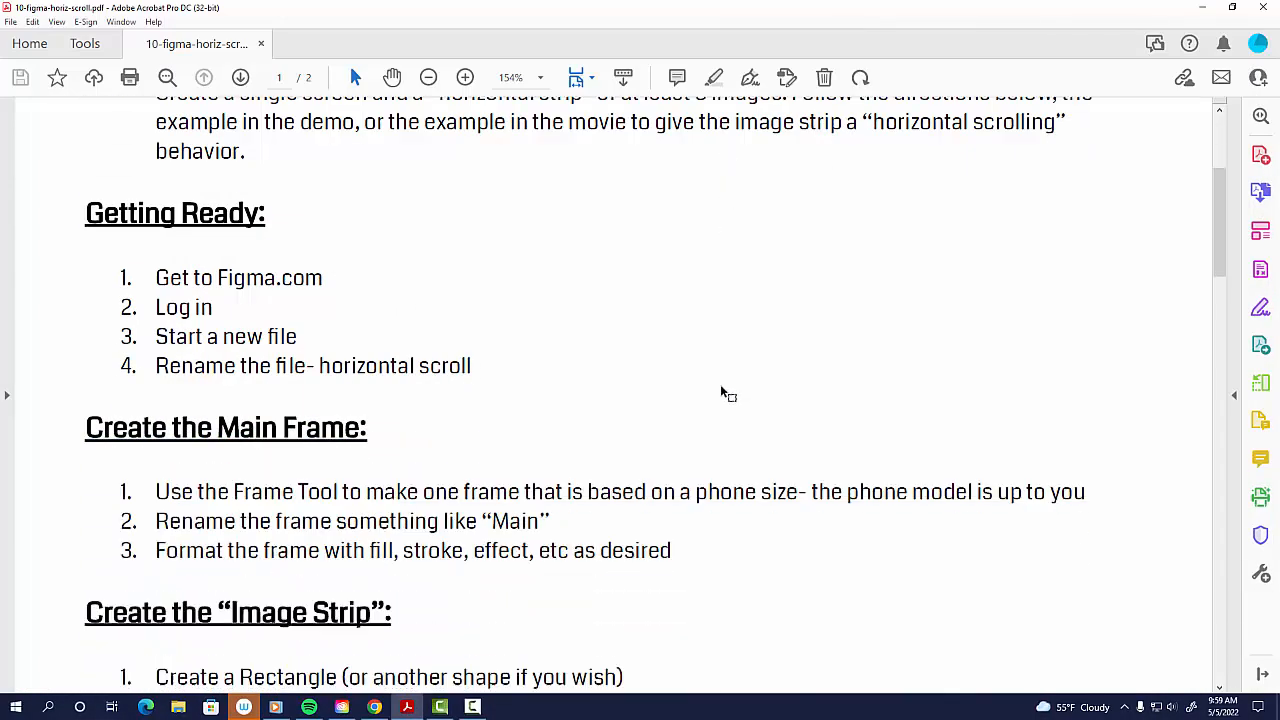
pyautogui.scroll(-1, 722, 392)
pyautogui.scroll(-1, 718, 392)
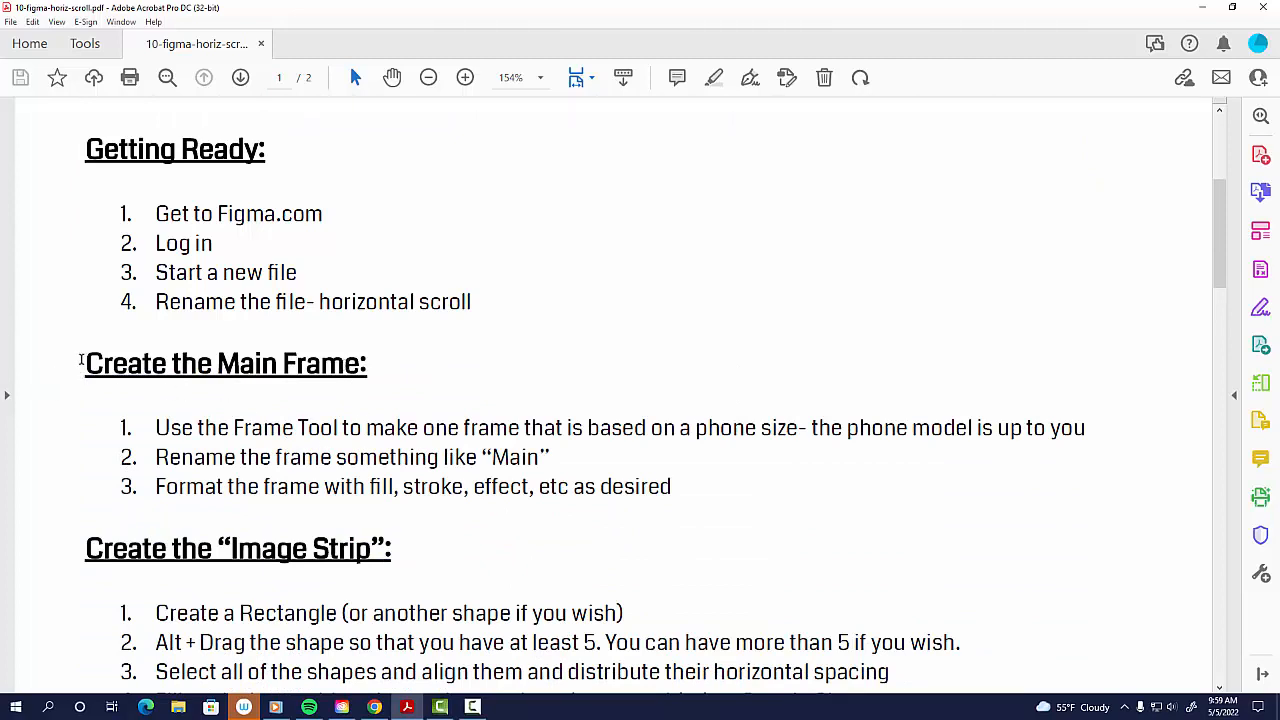
pyautogui.moveTo(80, 360); pyautogui.dragTo(390, 364)
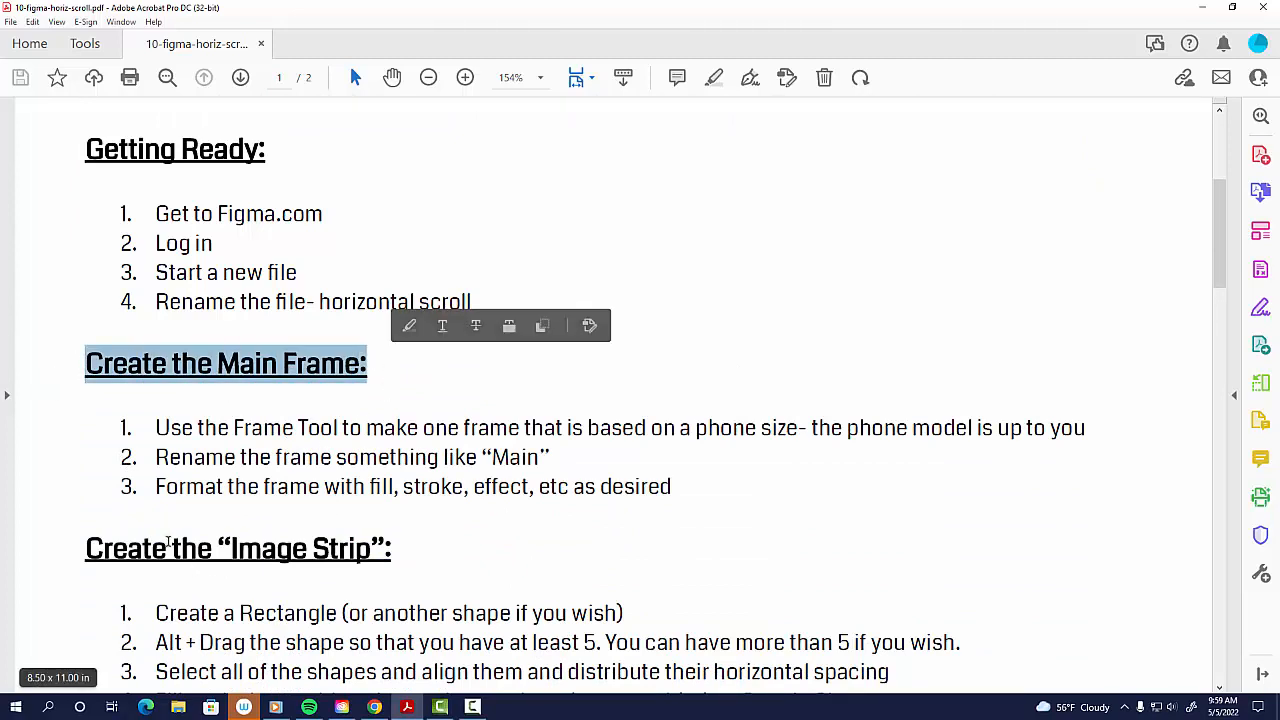
pyautogui.moveTo(84, 552); pyautogui.dragTo(372, 552)
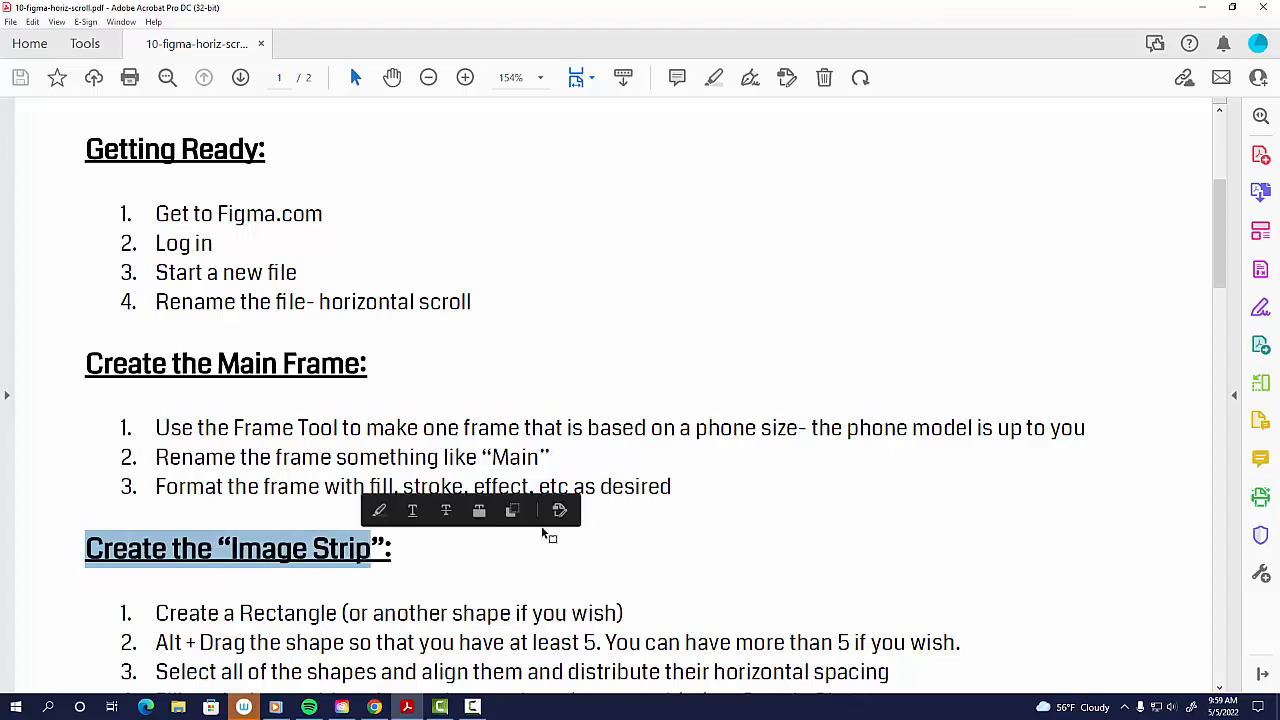
pyautogui.click(755, 520)
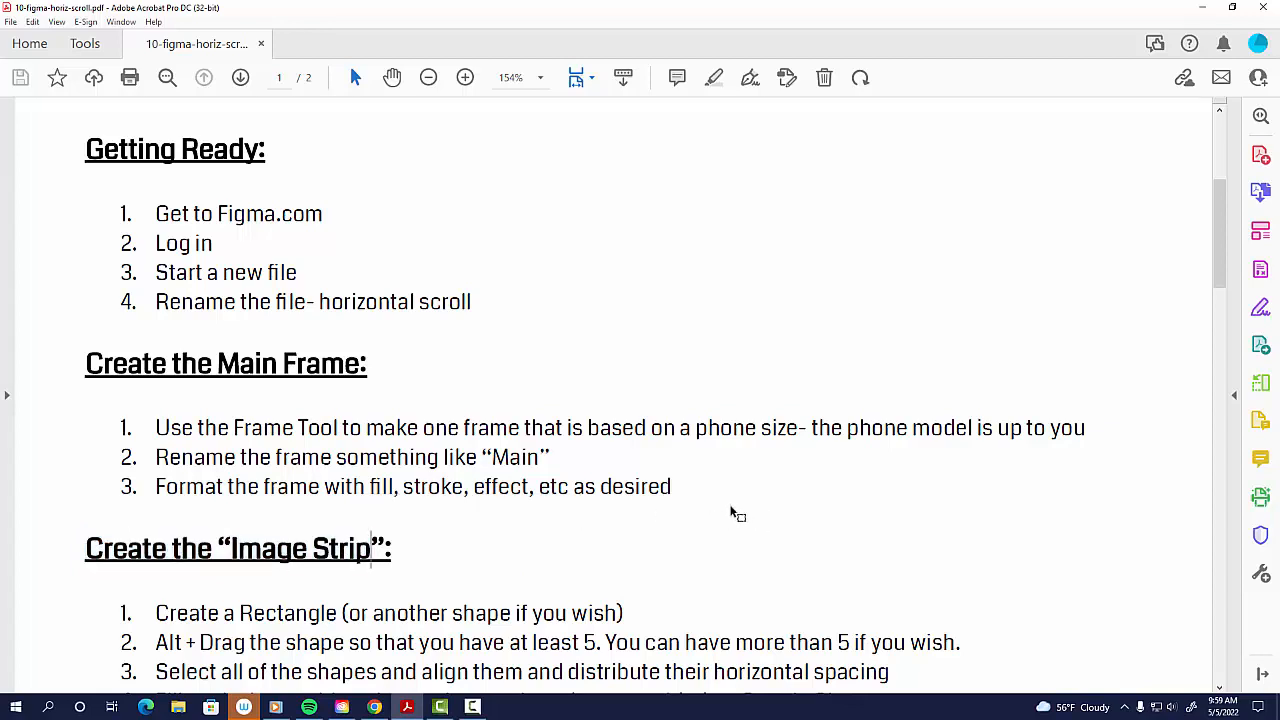
pyautogui.scroll(-3, 735, 513)
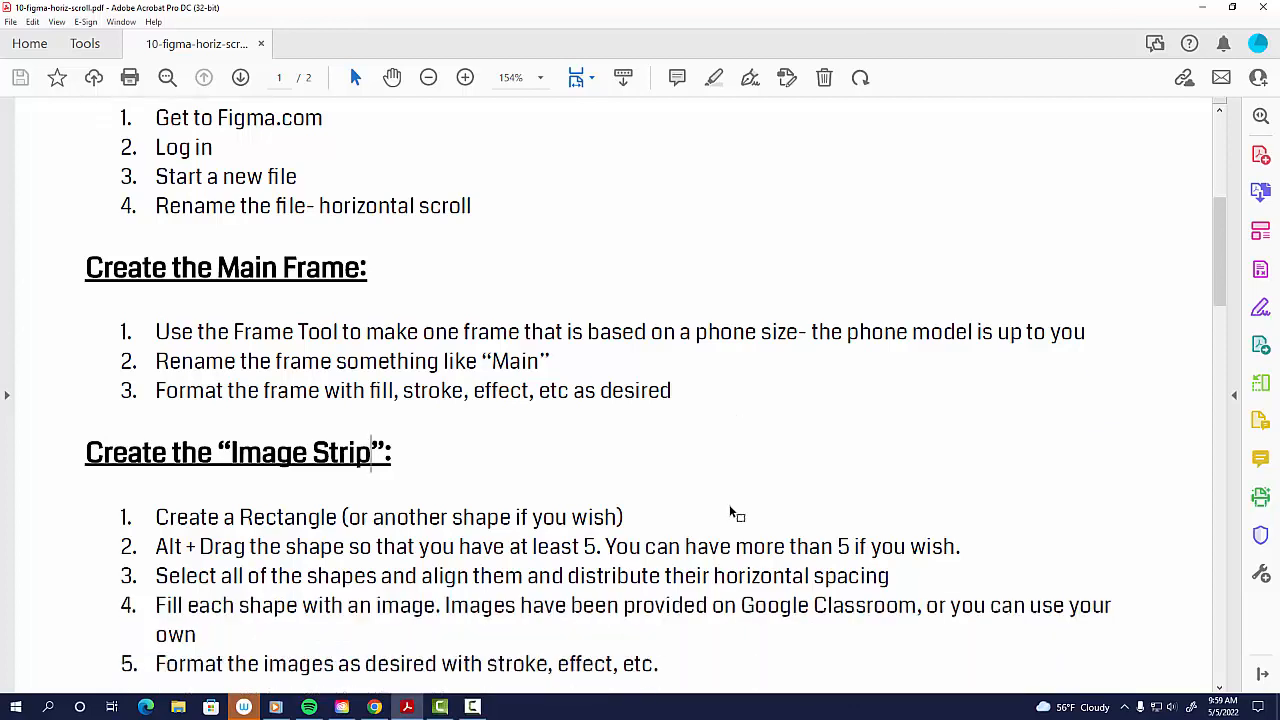
pyautogui.scroll(1, 730, 508)
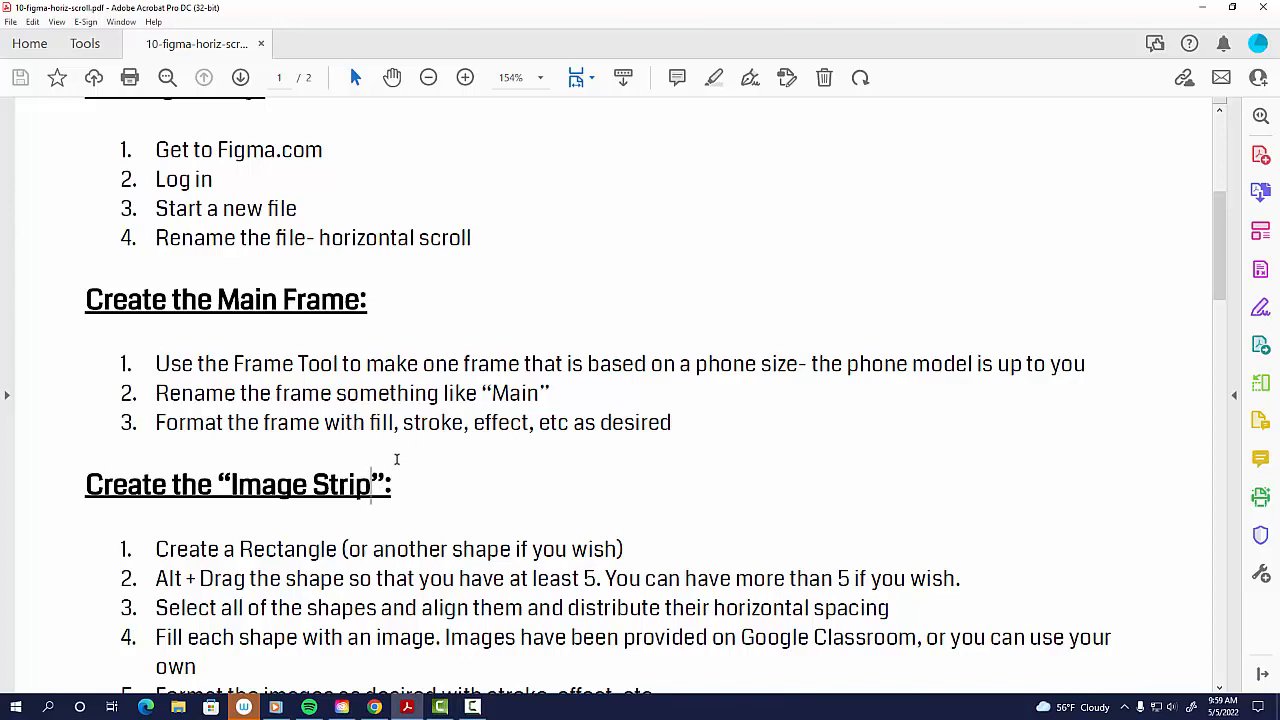
pyautogui.scroll(-2, 436, 480)
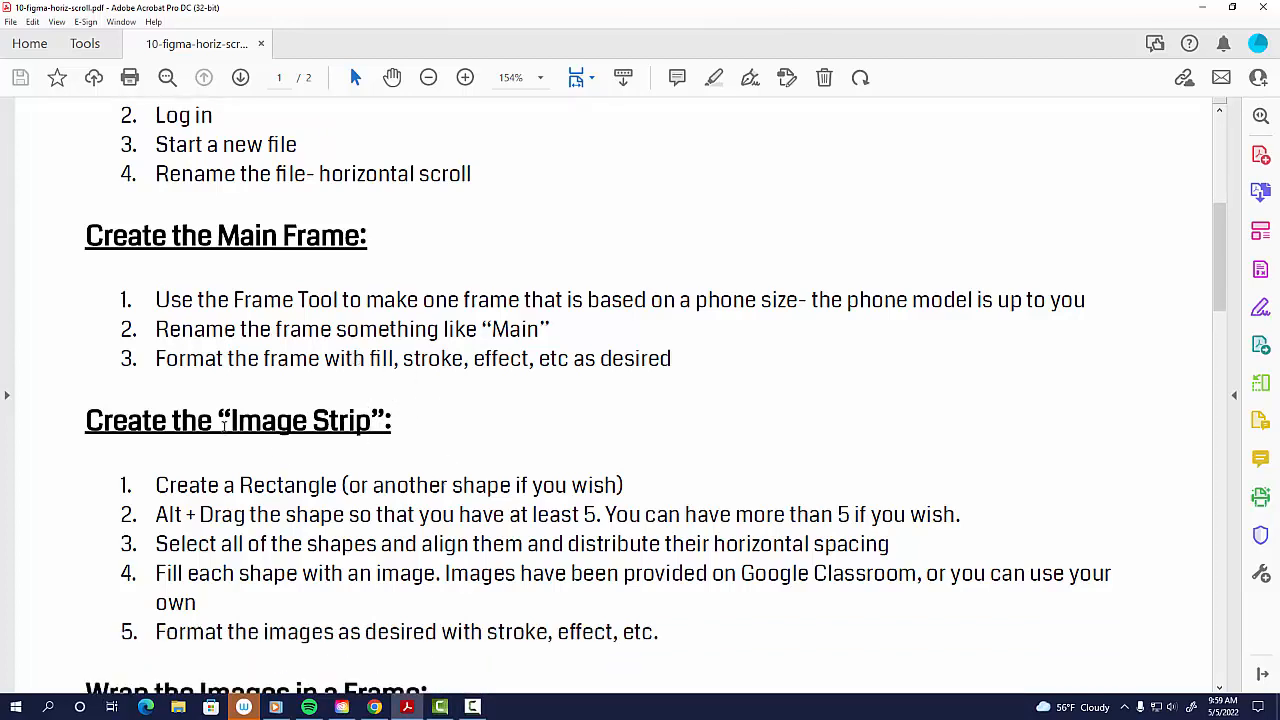
pyautogui.moveTo(218, 422); pyautogui.dragTo(371, 425)
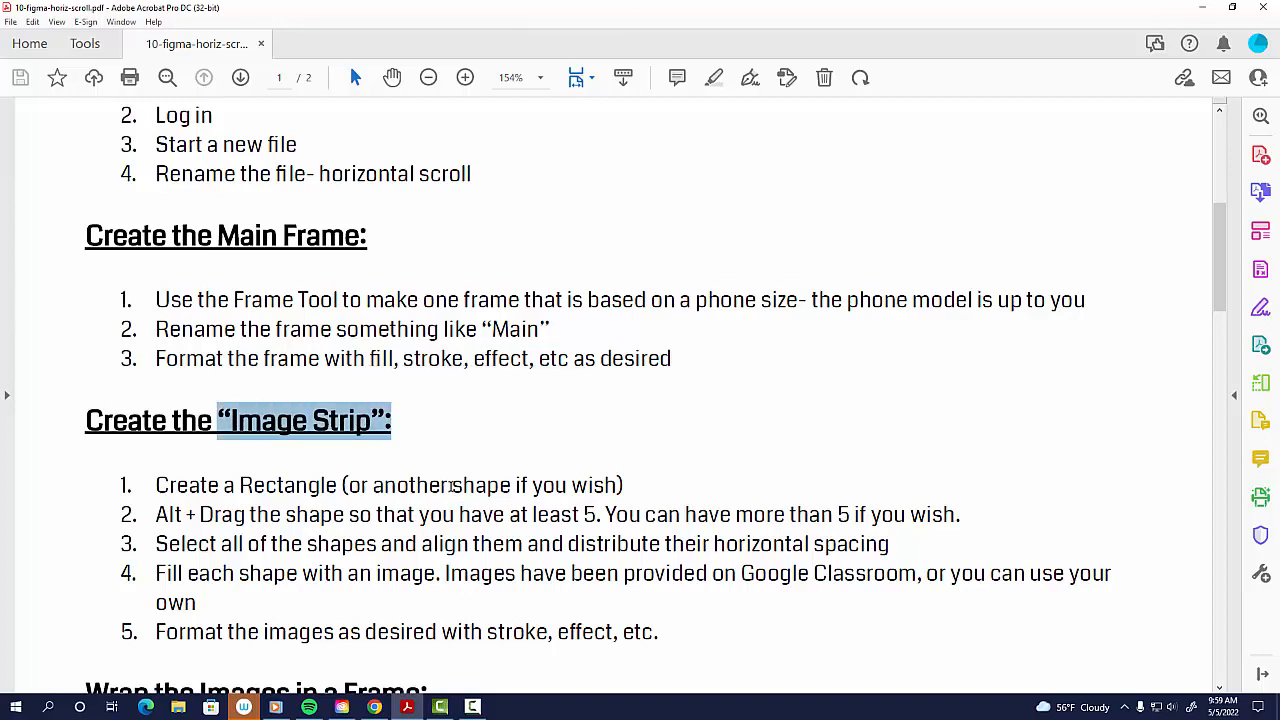
pyautogui.scroll(-3, 452, 484)
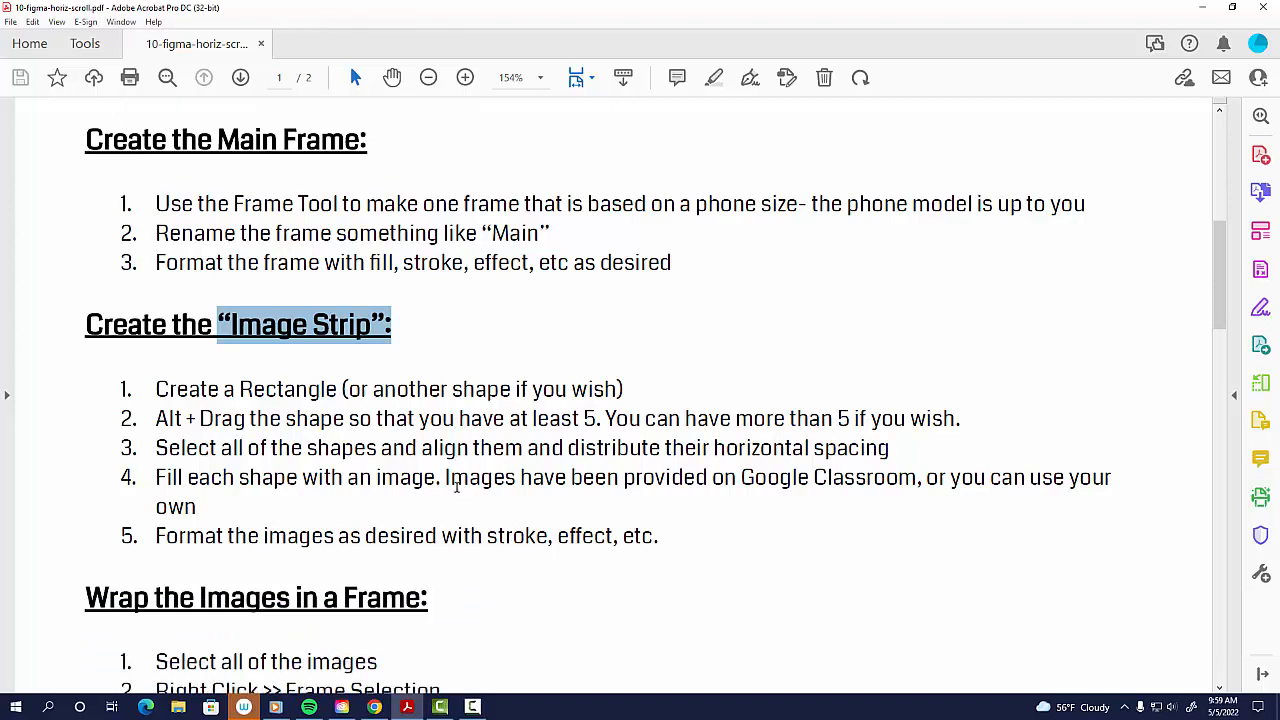
pyautogui.scroll(-1, 456, 487)
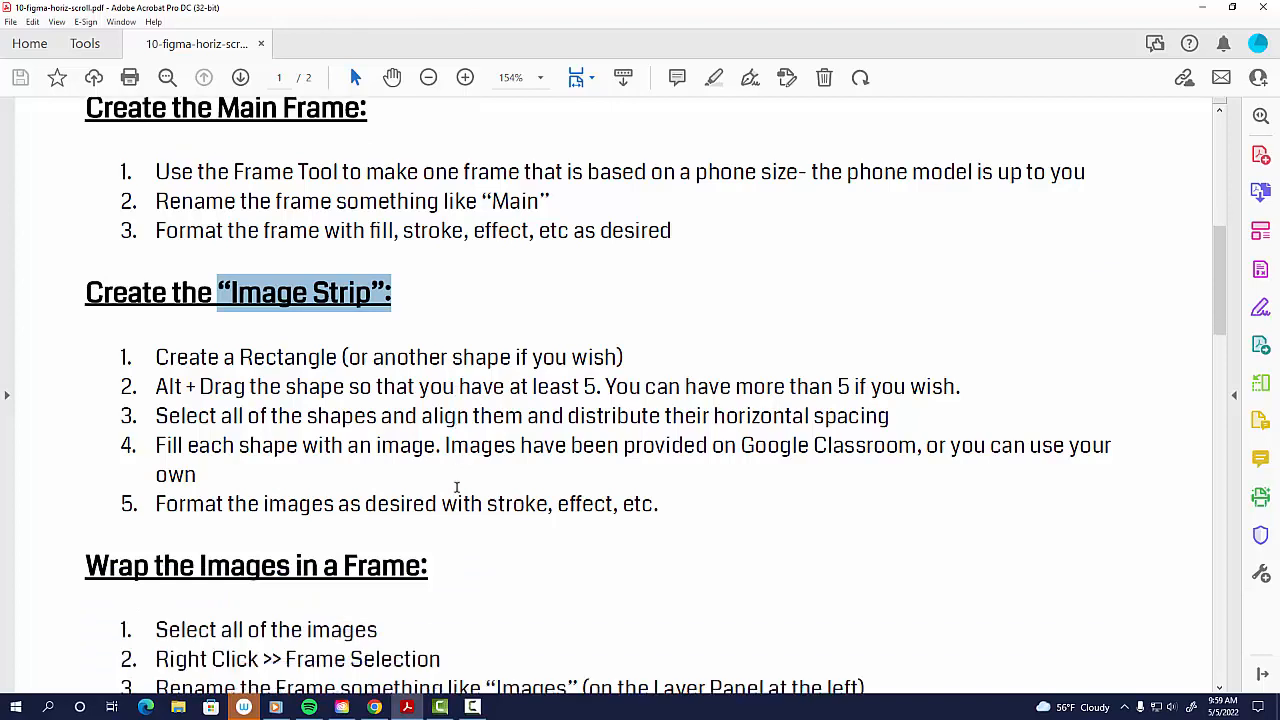
pyautogui.scroll(3, 456, 487)
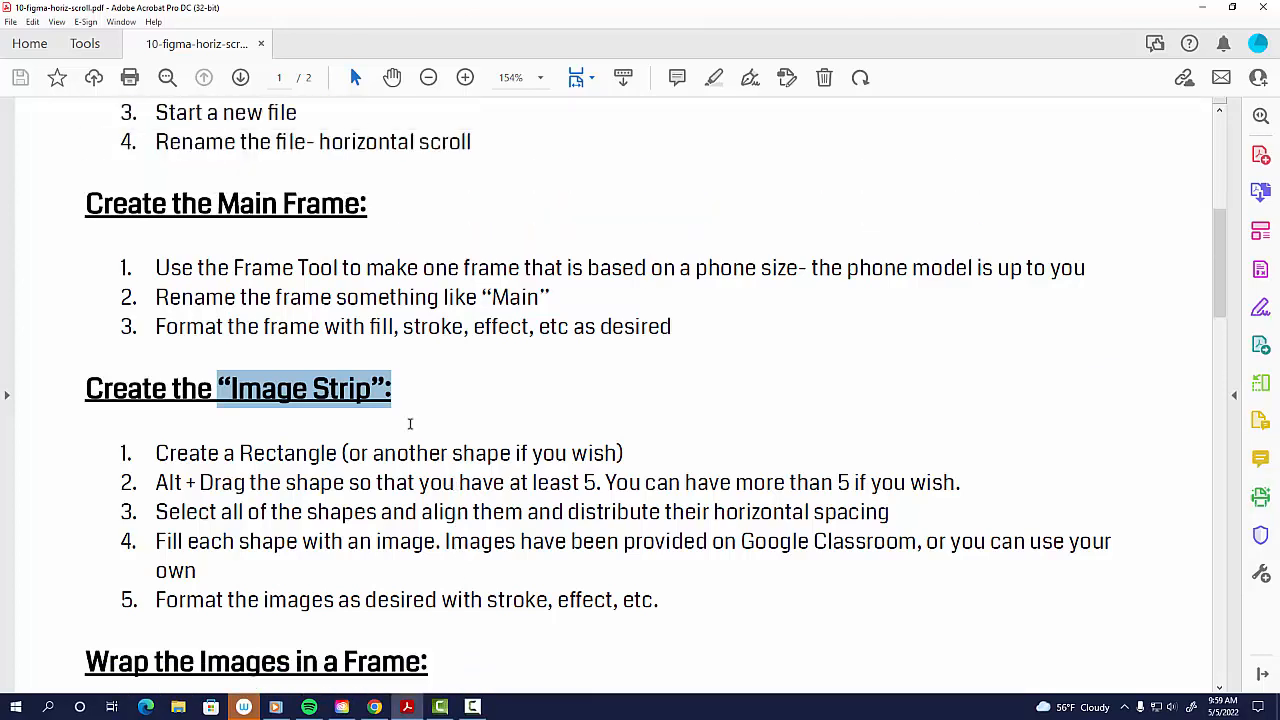
pyautogui.click(361, 328)
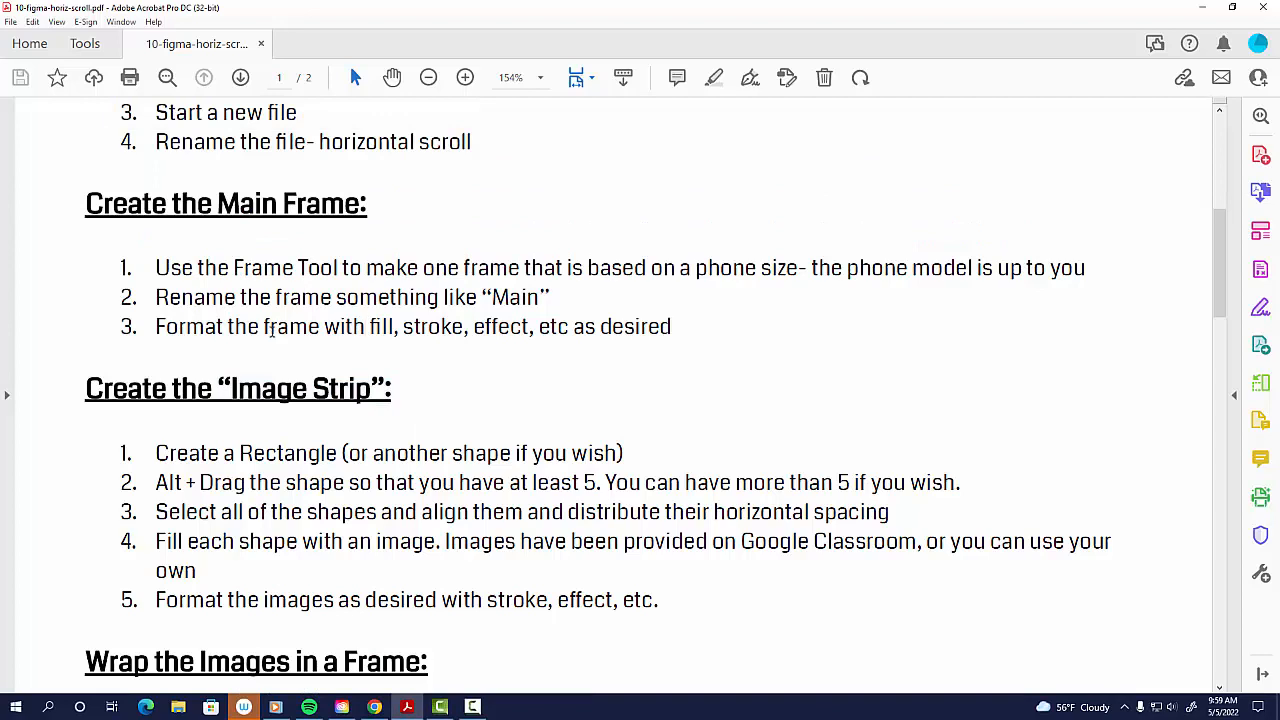
# Step: Create a new design file and rename it horiz-scroll-movie
pyautogui.hotkey('alt', 'Tab')
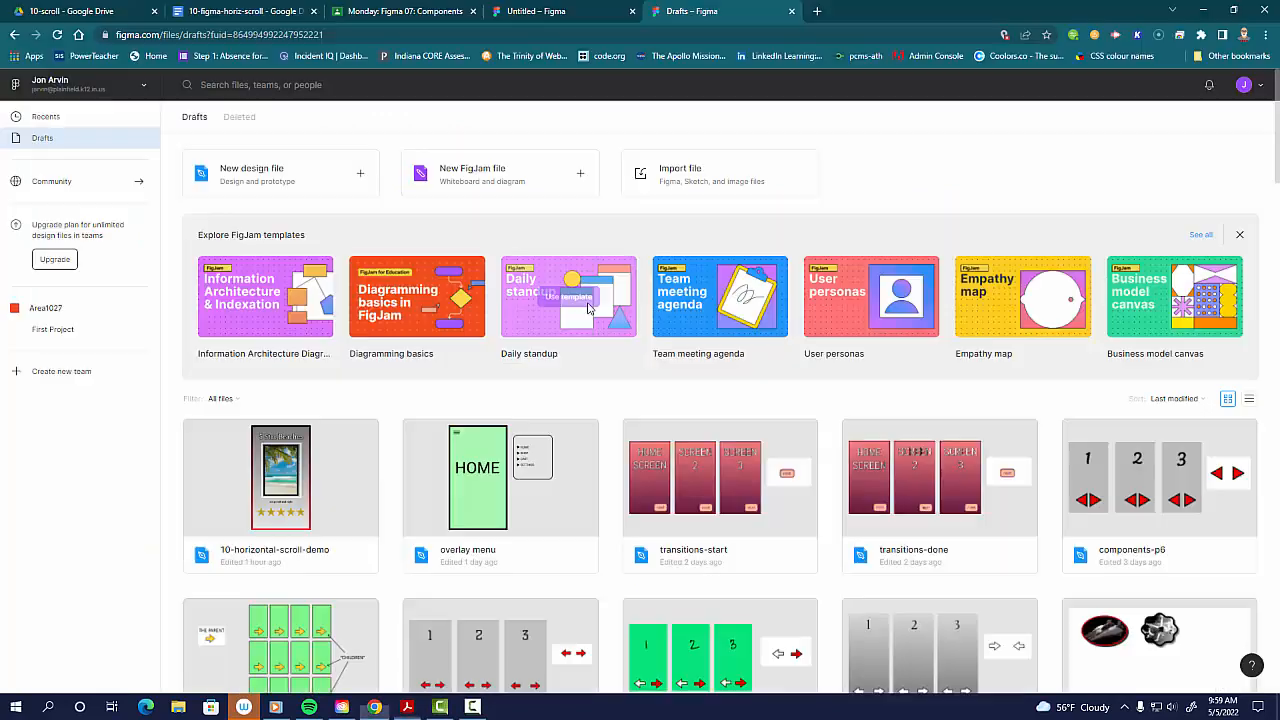
pyautogui.click(272, 181)
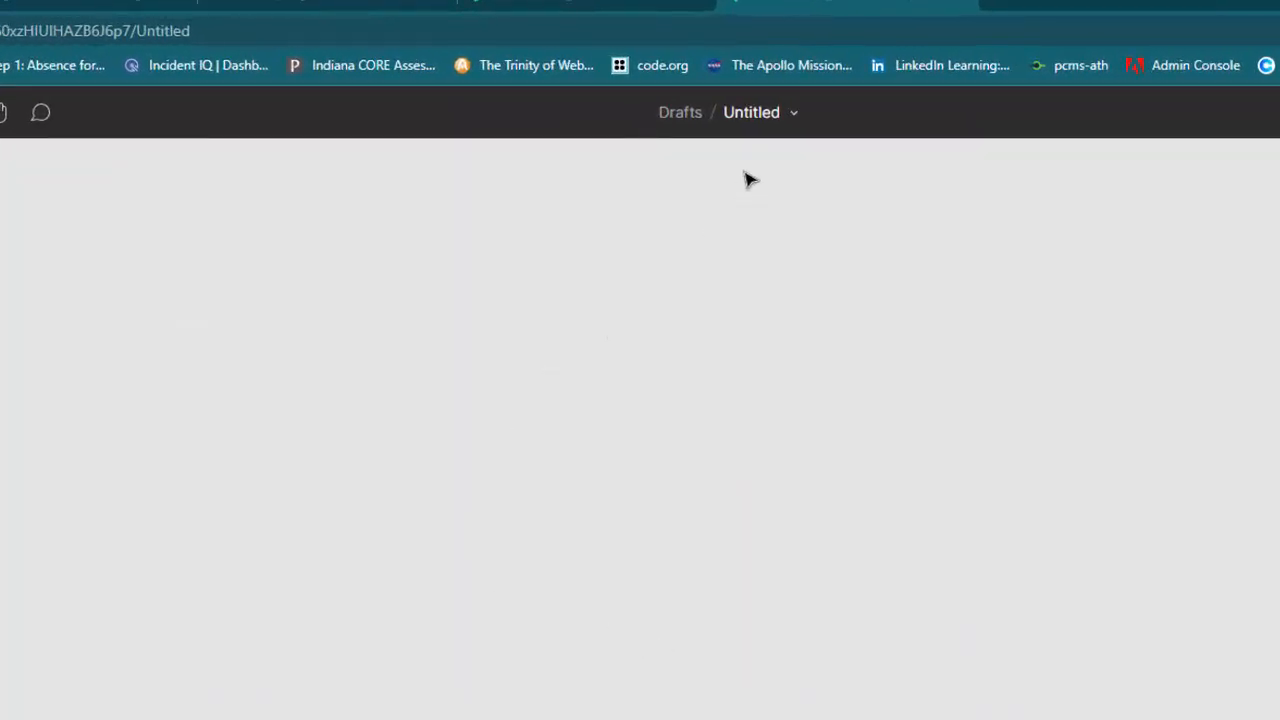
pyautogui.click(751, 114)
pyautogui.write('h')
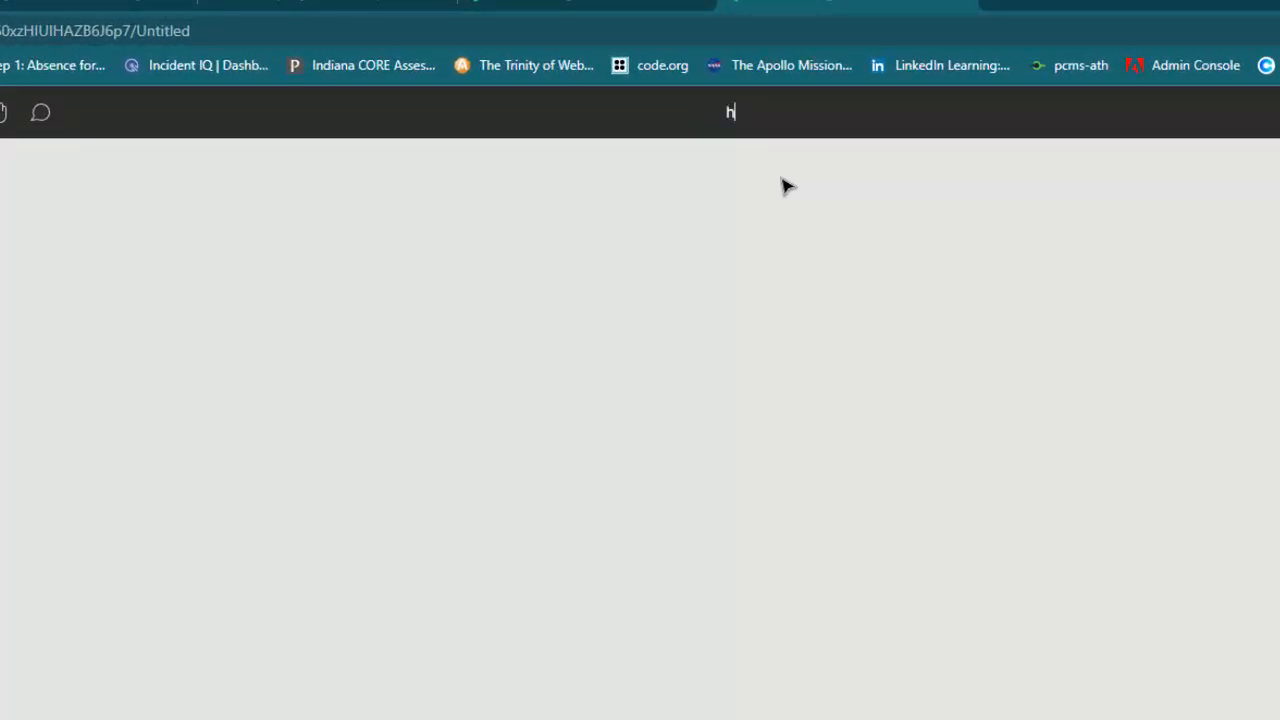
pyautogui.write('oriz-scroll-movie')
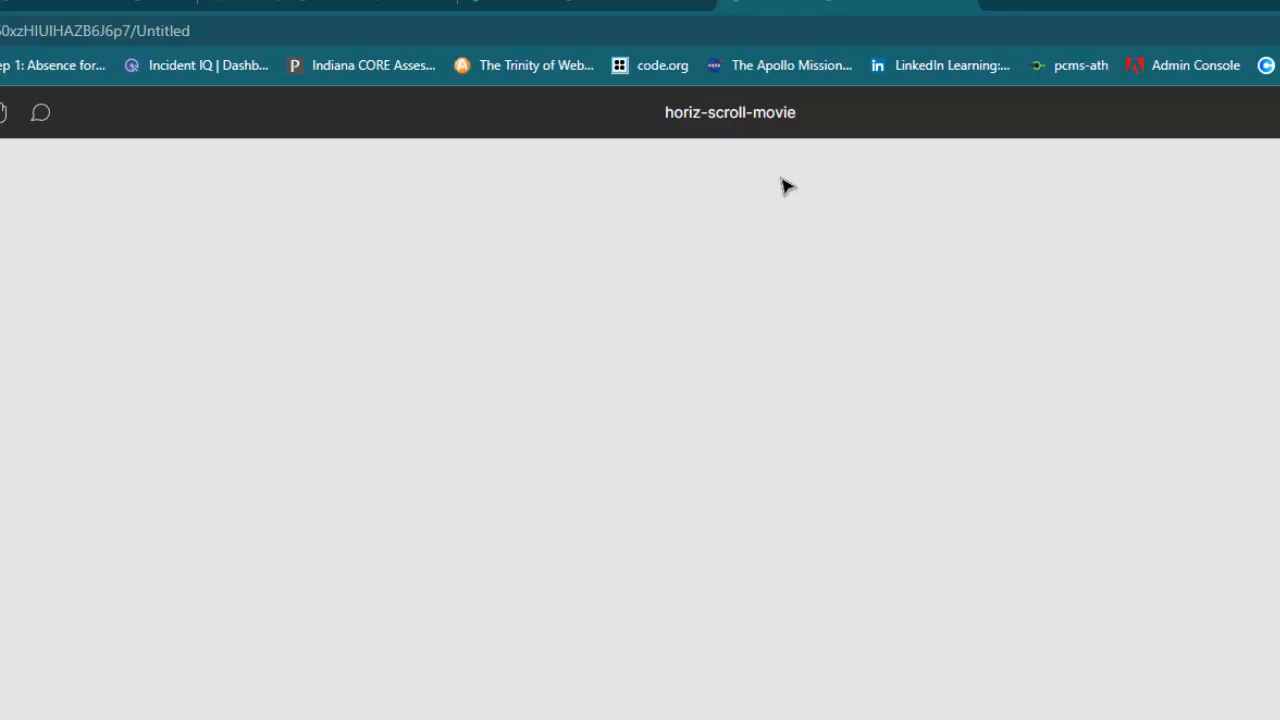
pyautogui.press('Return')
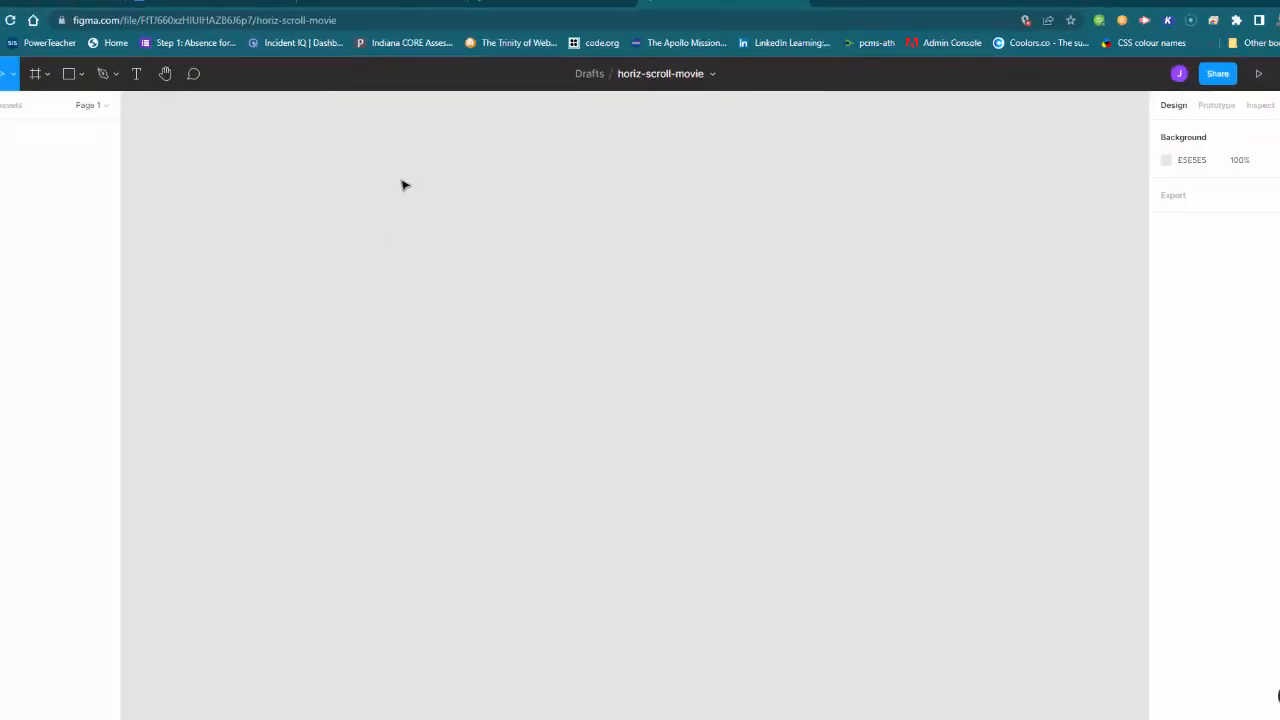
# Step: Review the Create the Main Frame section of the instructions PDF
pyautogui.hotkey('alt', 'Tab')
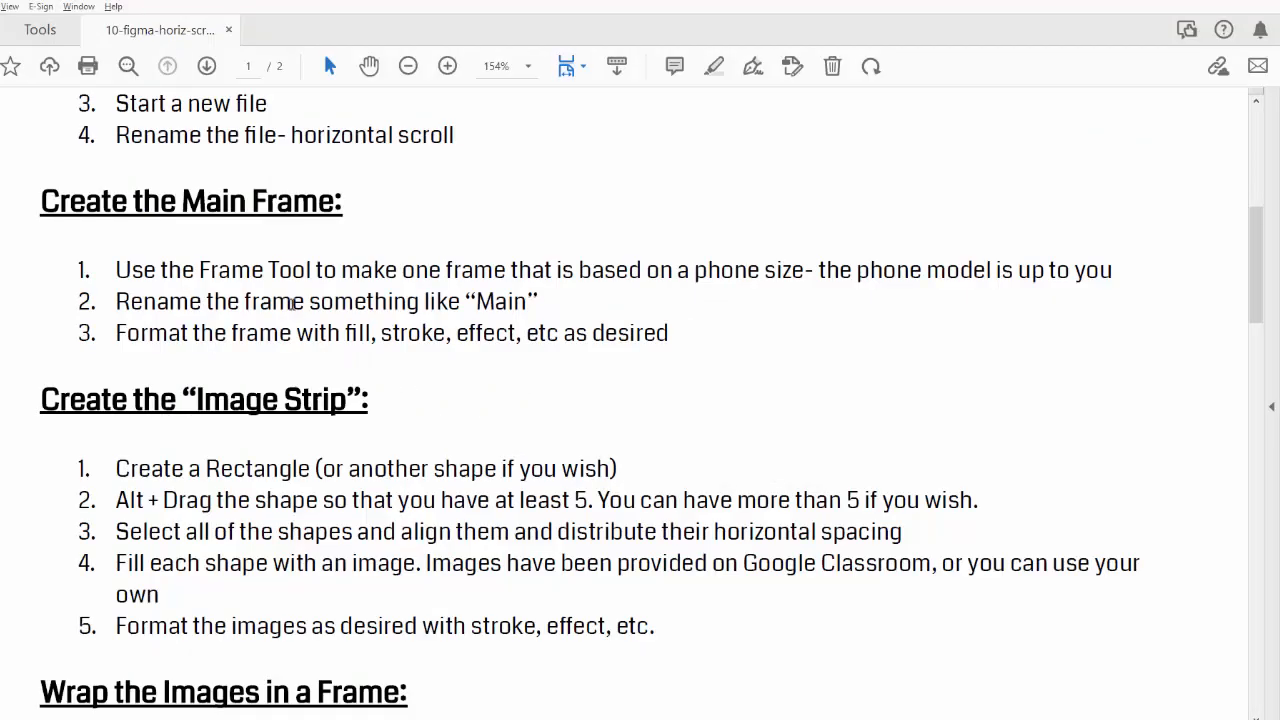
pyautogui.moveTo(134, 206); pyautogui.dragTo(370, 209)
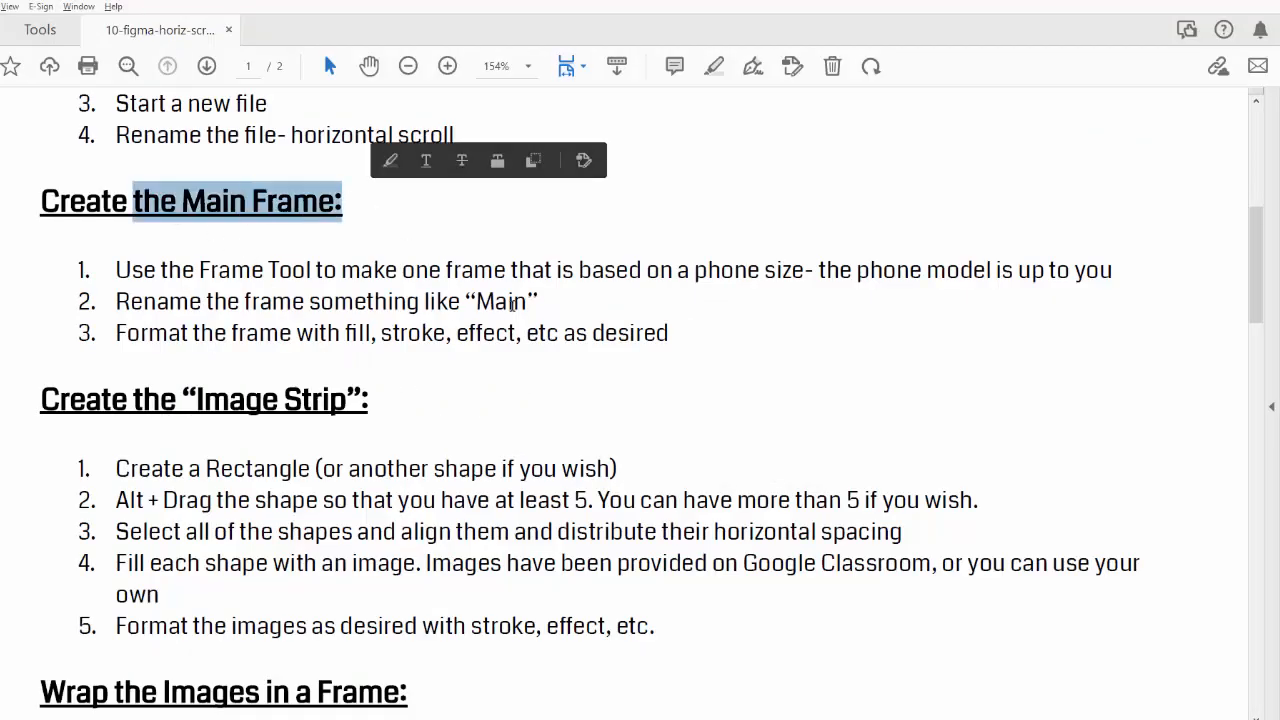
pyautogui.hotkey('alt', 'Tab')
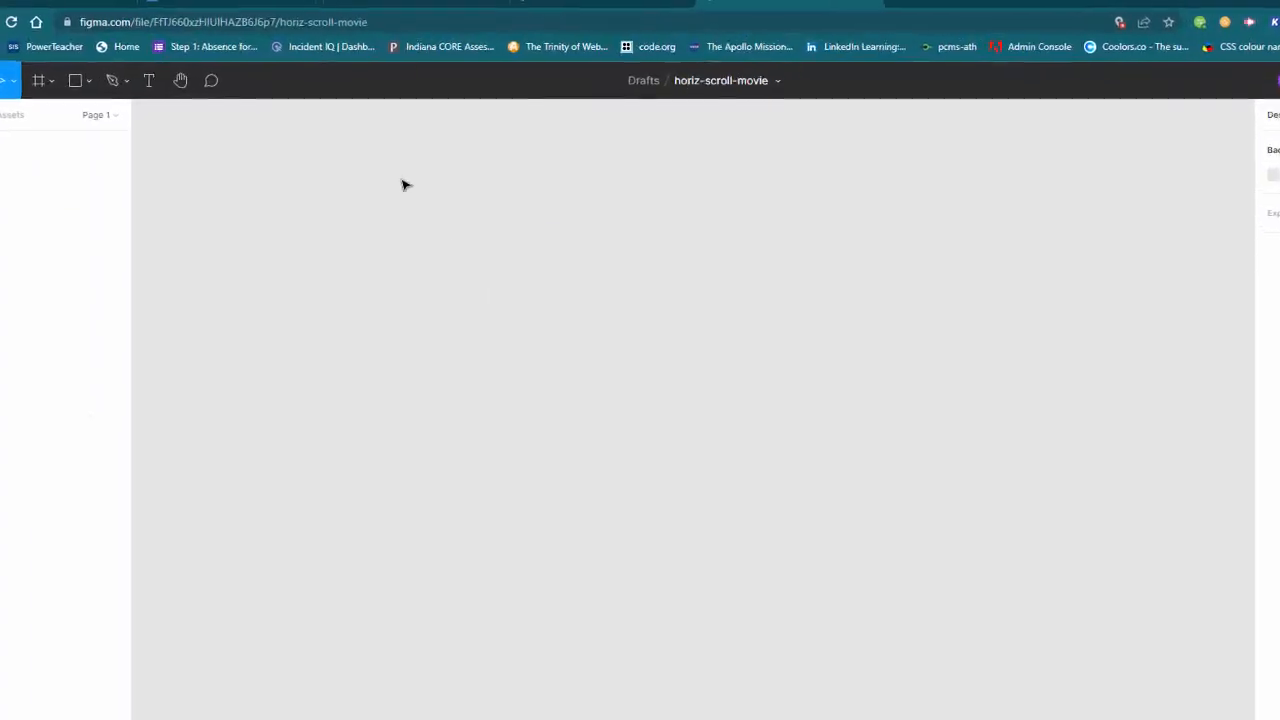
# Step: Add an iPhone 8 frame (375×667) with the Frame tool and reposition it on the canvas
pyautogui.click(48, 108)
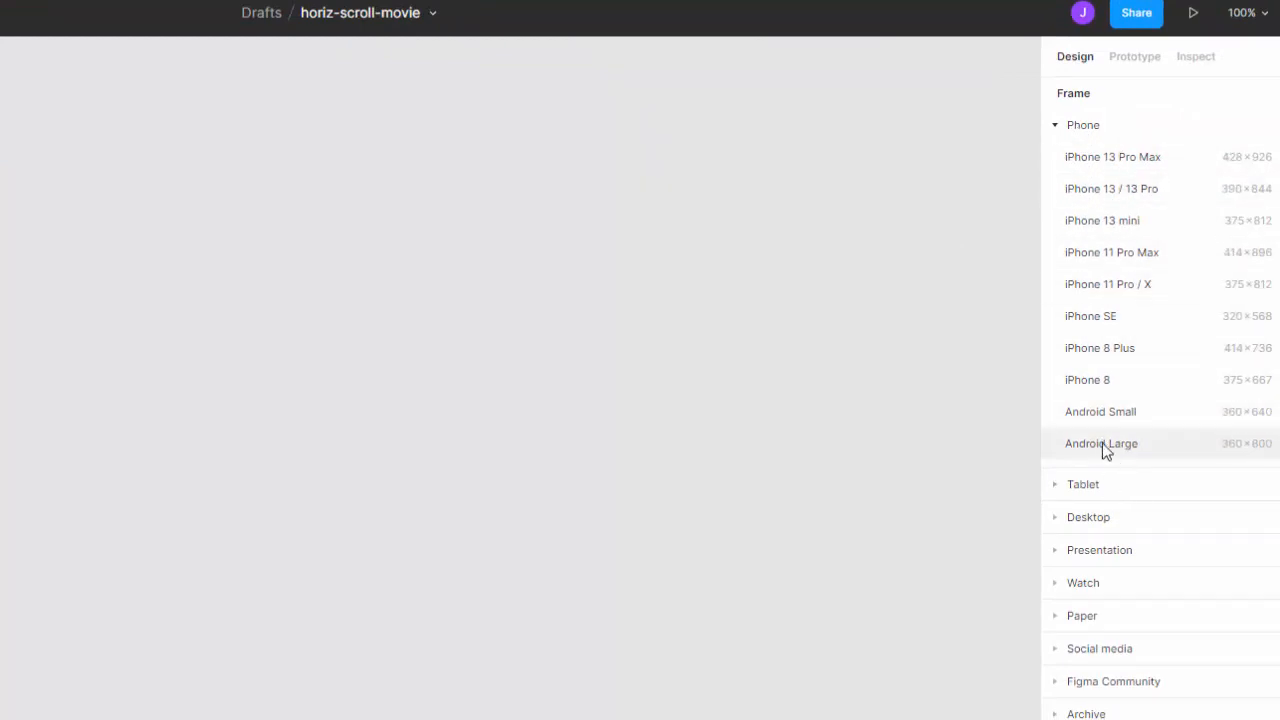
pyautogui.click(1113, 382)
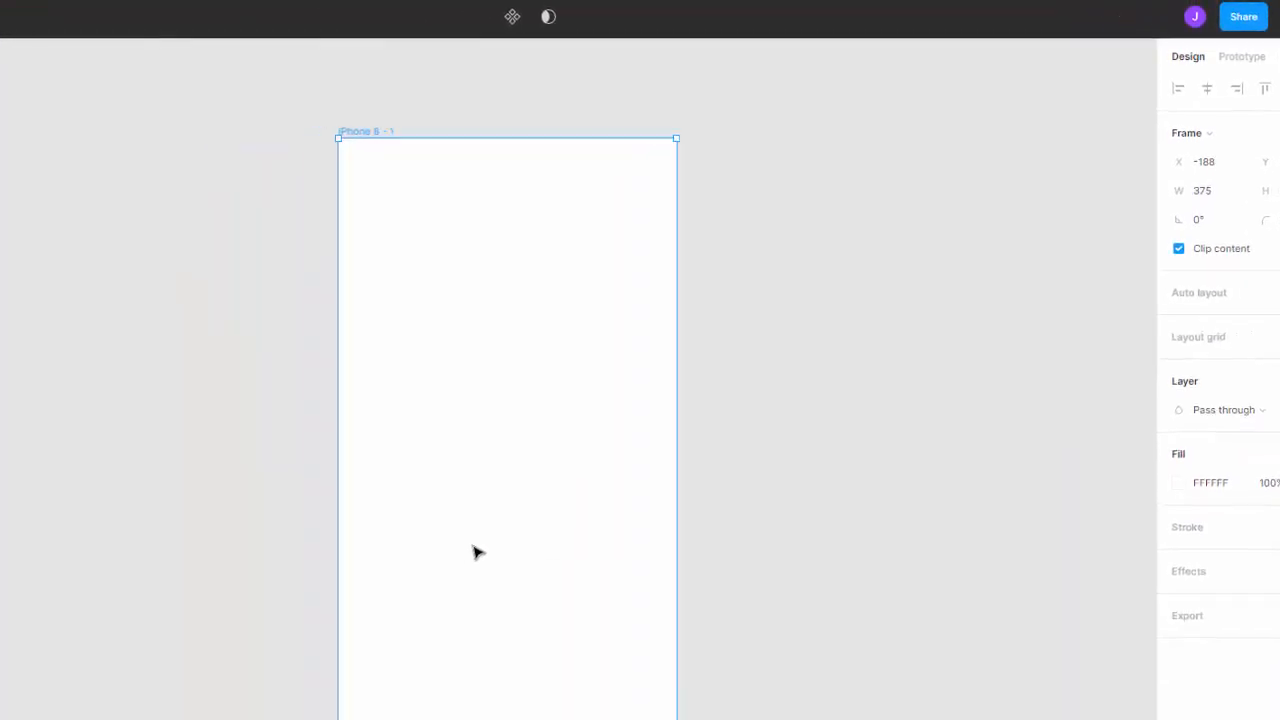
pyautogui.moveTo(743, 386); pyautogui.dragTo(1071, 361)
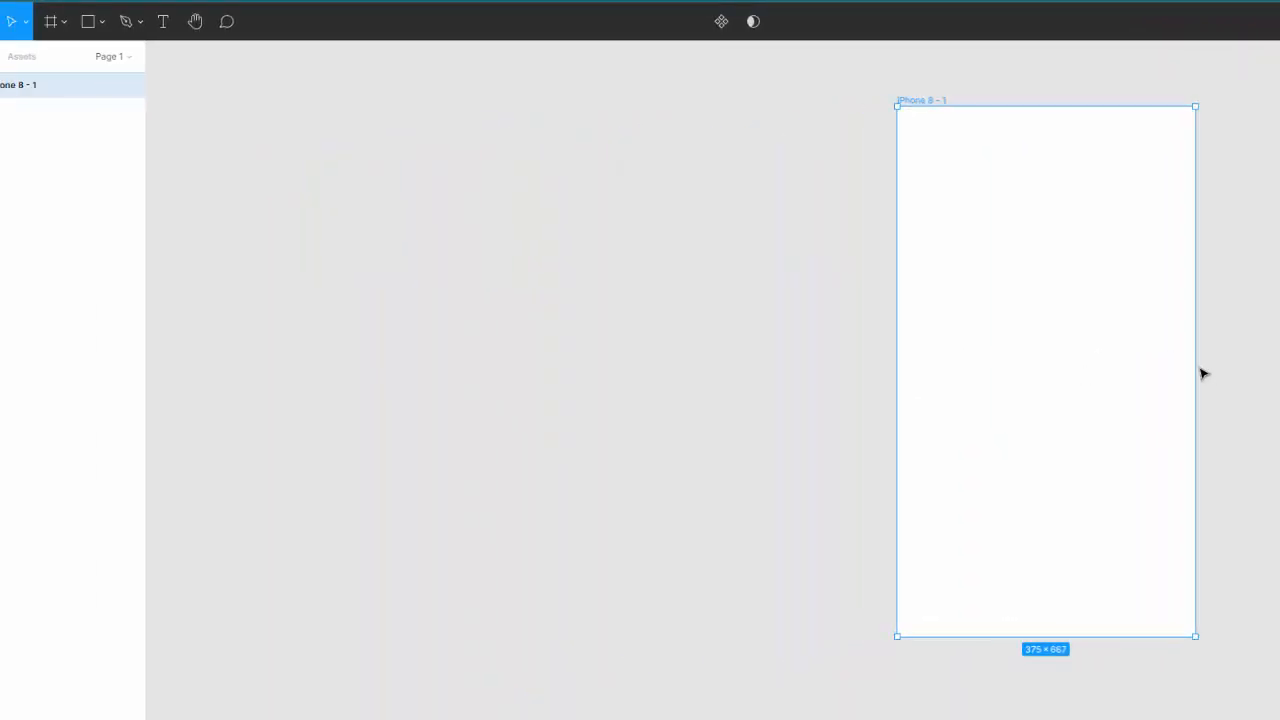
pyautogui.moveTo(1060, 240); pyautogui.dragTo(351, 251)
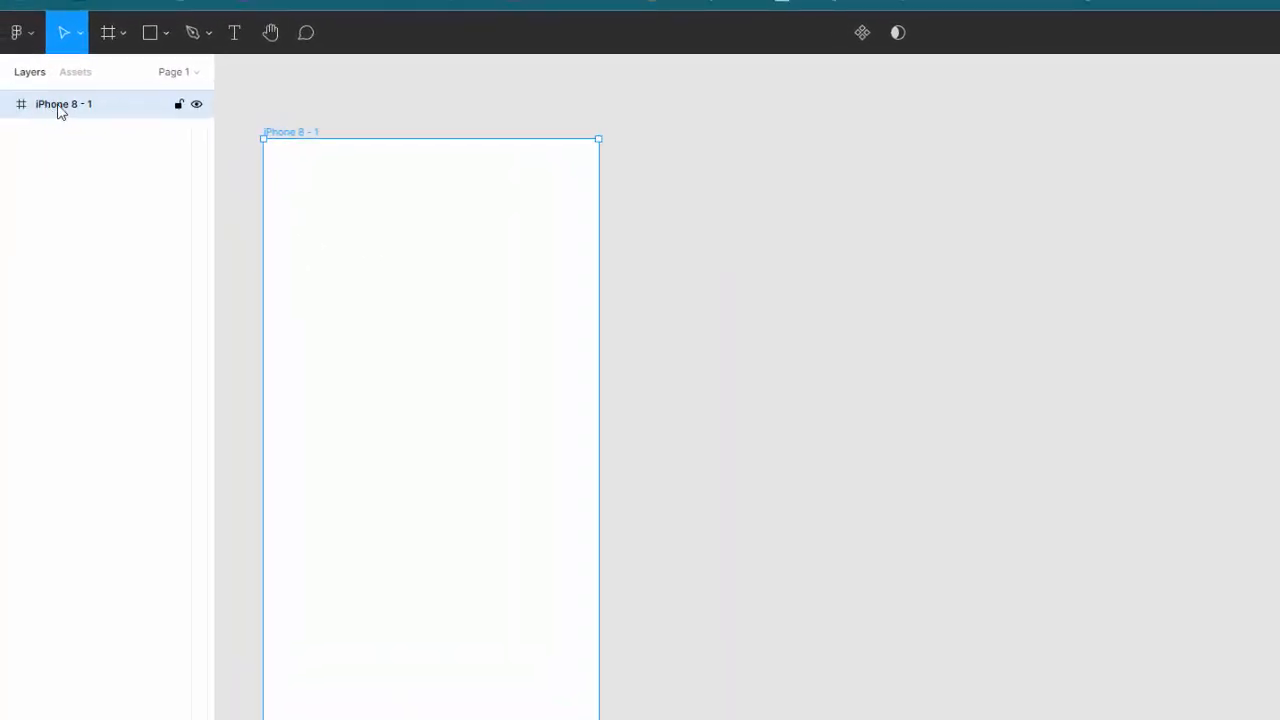
# Step: Rename the frame to main and move it across the canvas
pyautogui.doubleClick(79, 106)
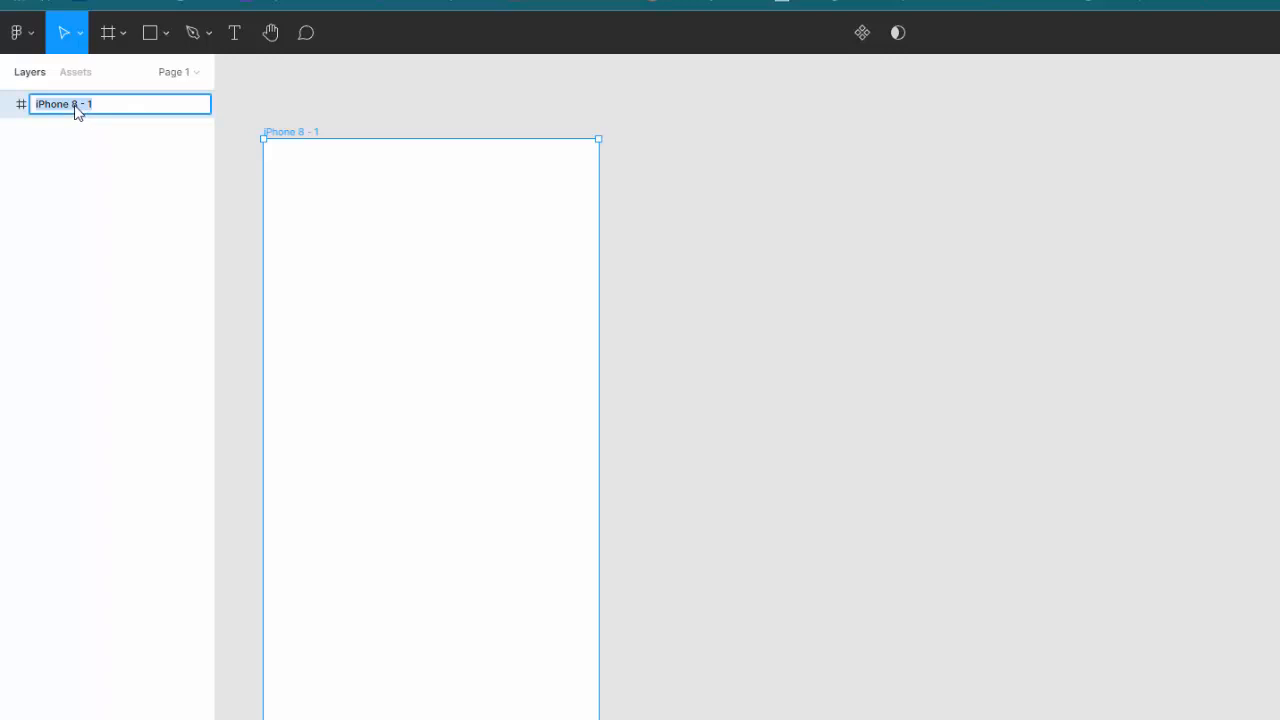
pyautogui.write('main')
pyautogui.press('Return')
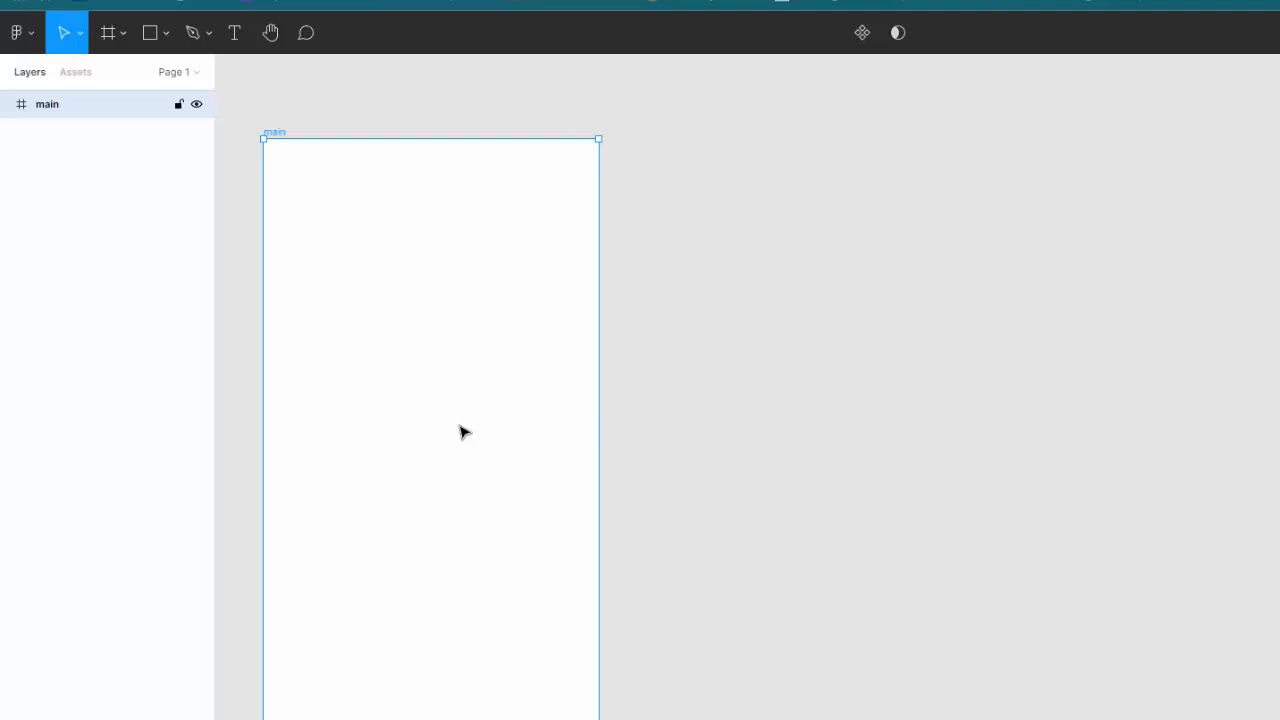
pyautogui.moveTo(475, 431); pyautogui.dragTo(901, 409)
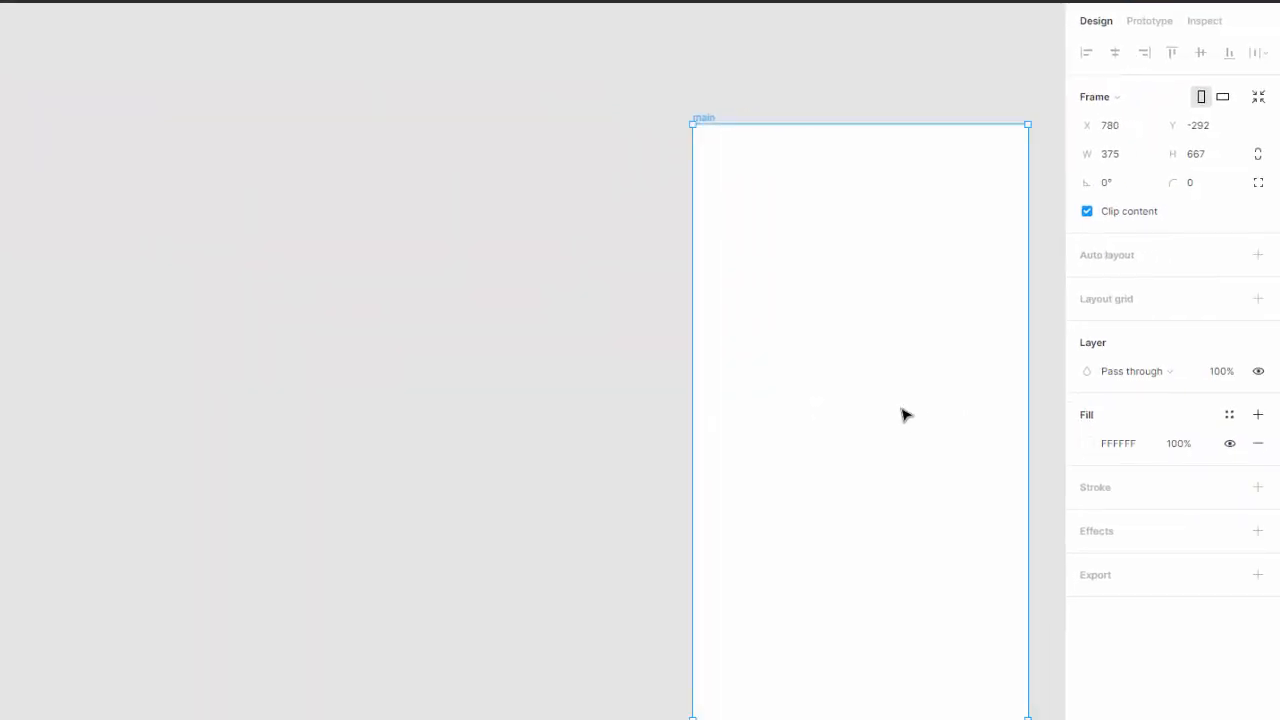
# Step: Fill the main frame with light blue 87ADE7 and add a black 8 px inside stroke
pyautogui.click(1088, 446)
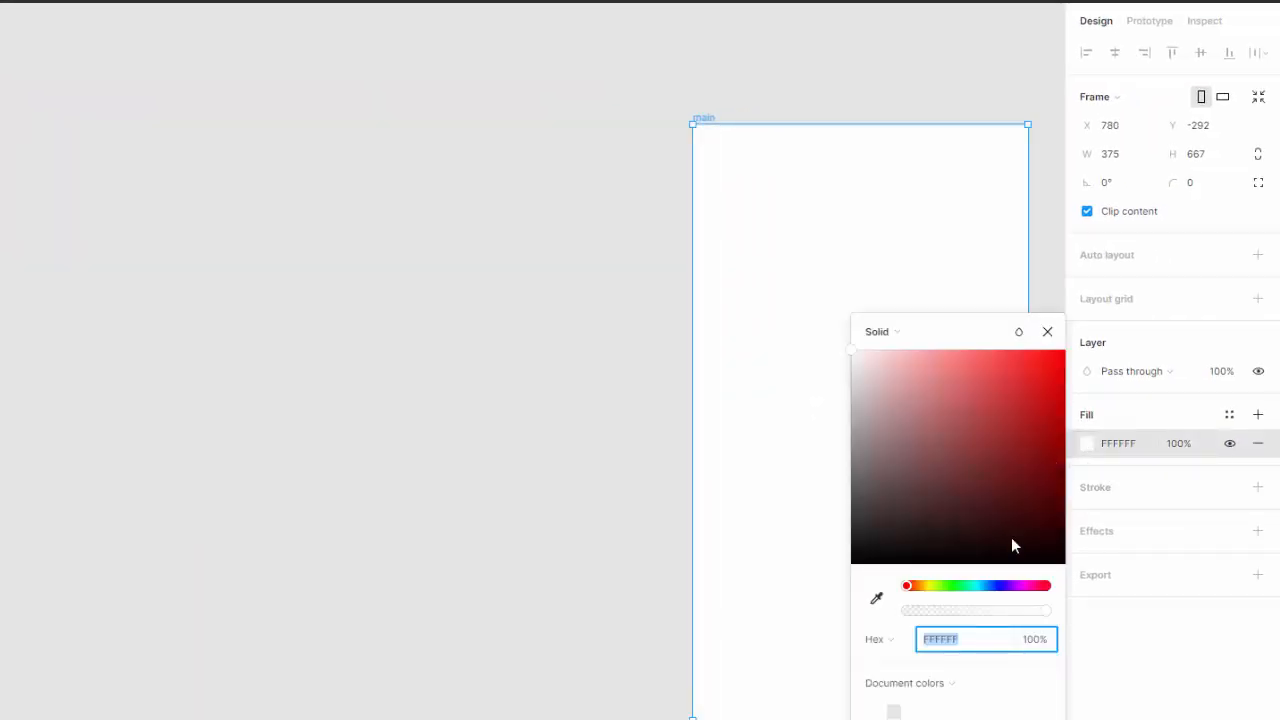
pyautogui.moveTo(983, 588); pyautogui.dragTo(988, 590)
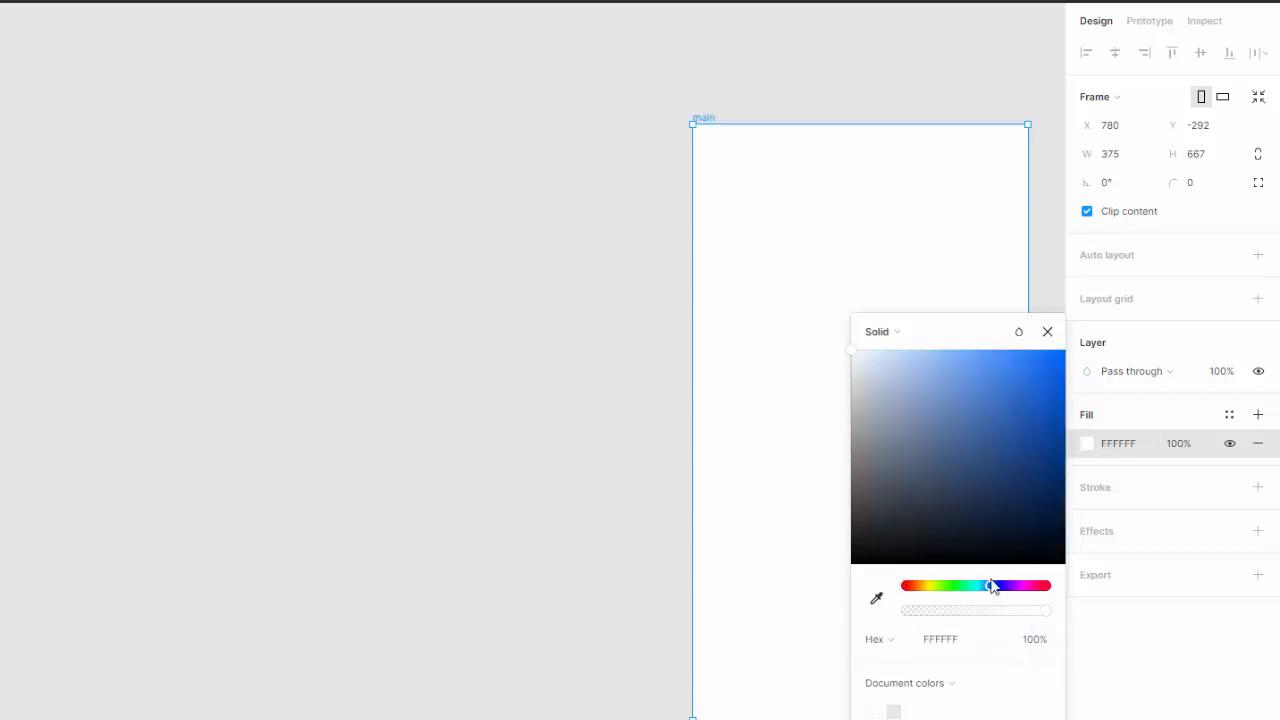
pyautogui.moveTo(967, 423); pyautogui.dragTo(939, 375)
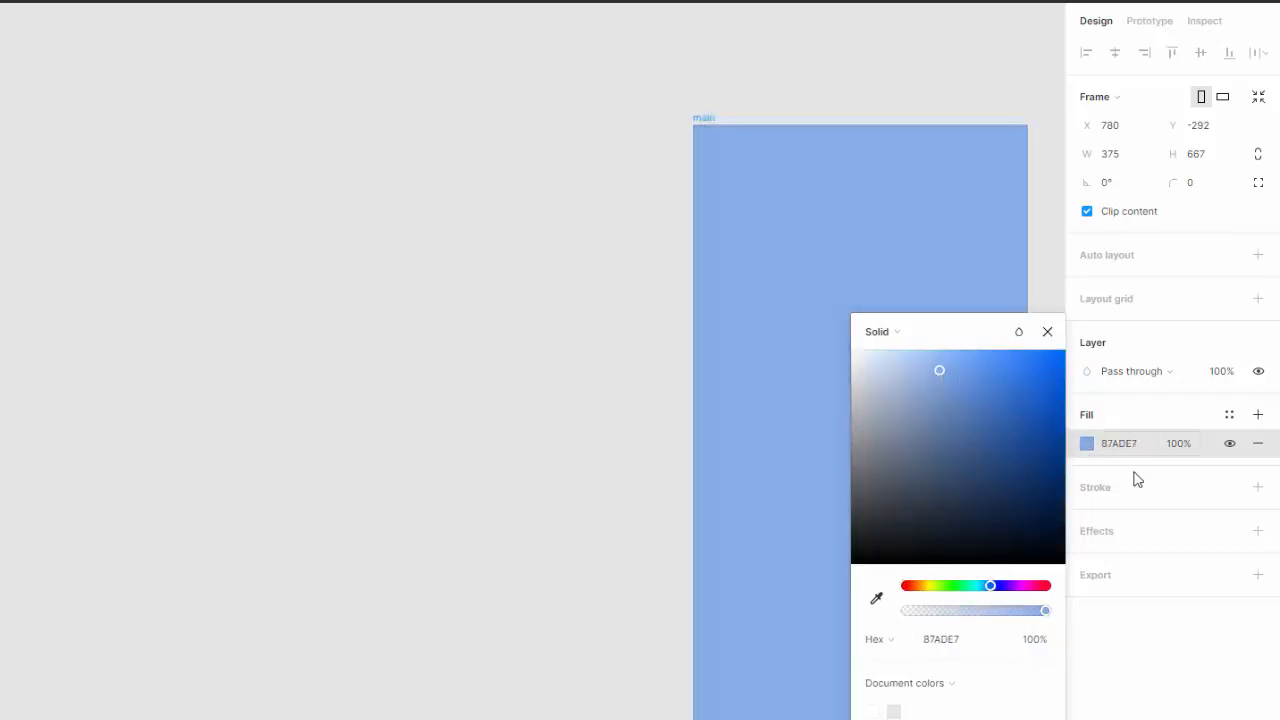
pyautogui.click(1258, 488)
pyautogui.click(1109, 546)
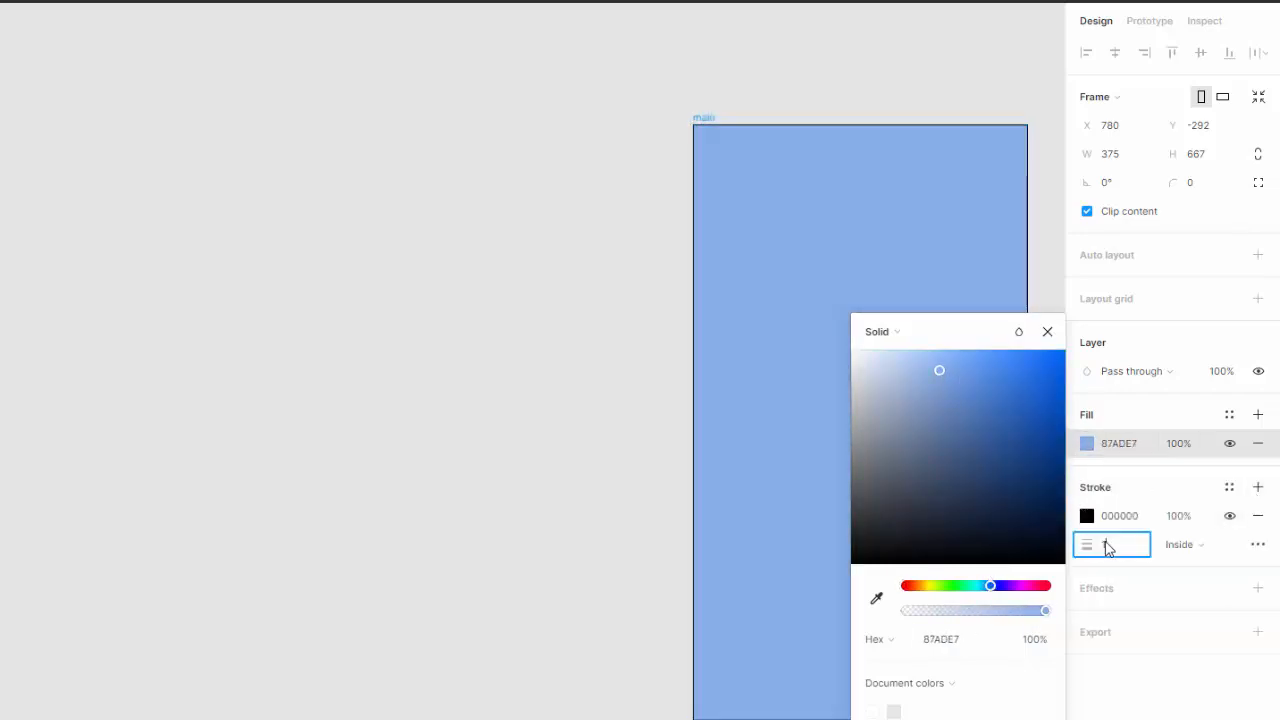
pyautogui.write('8')
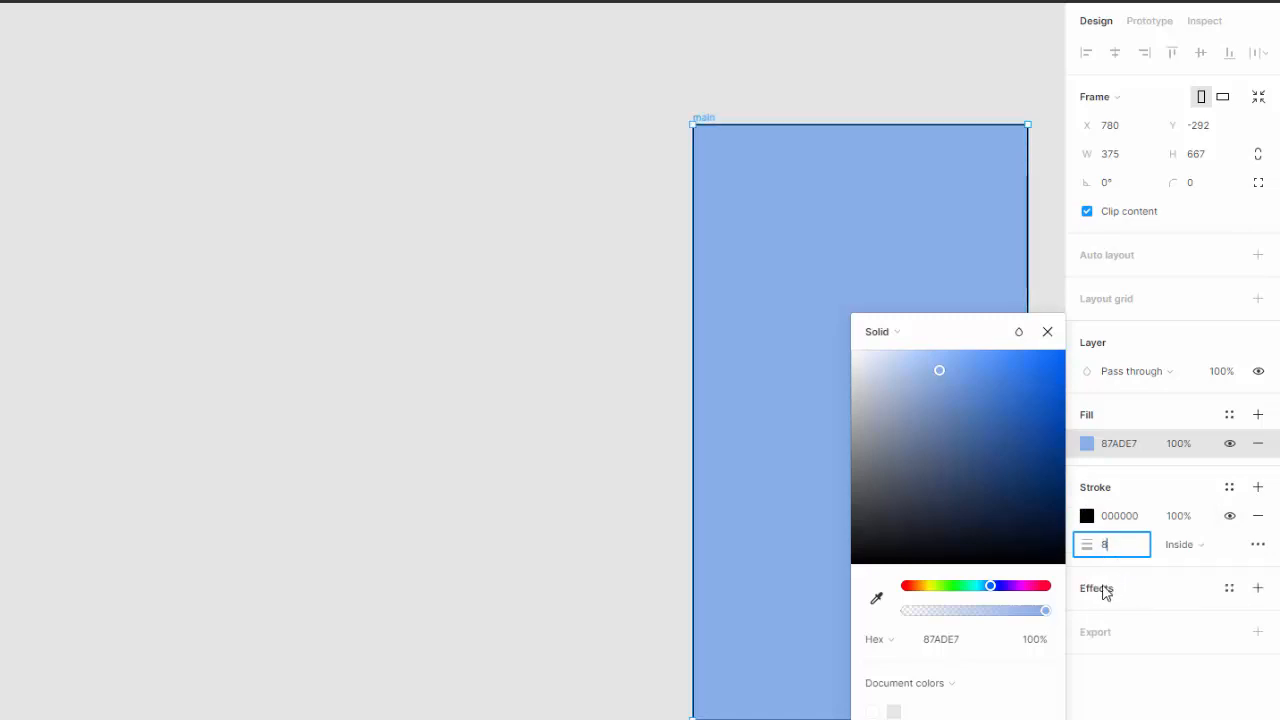
pyautogui.press('Tab')
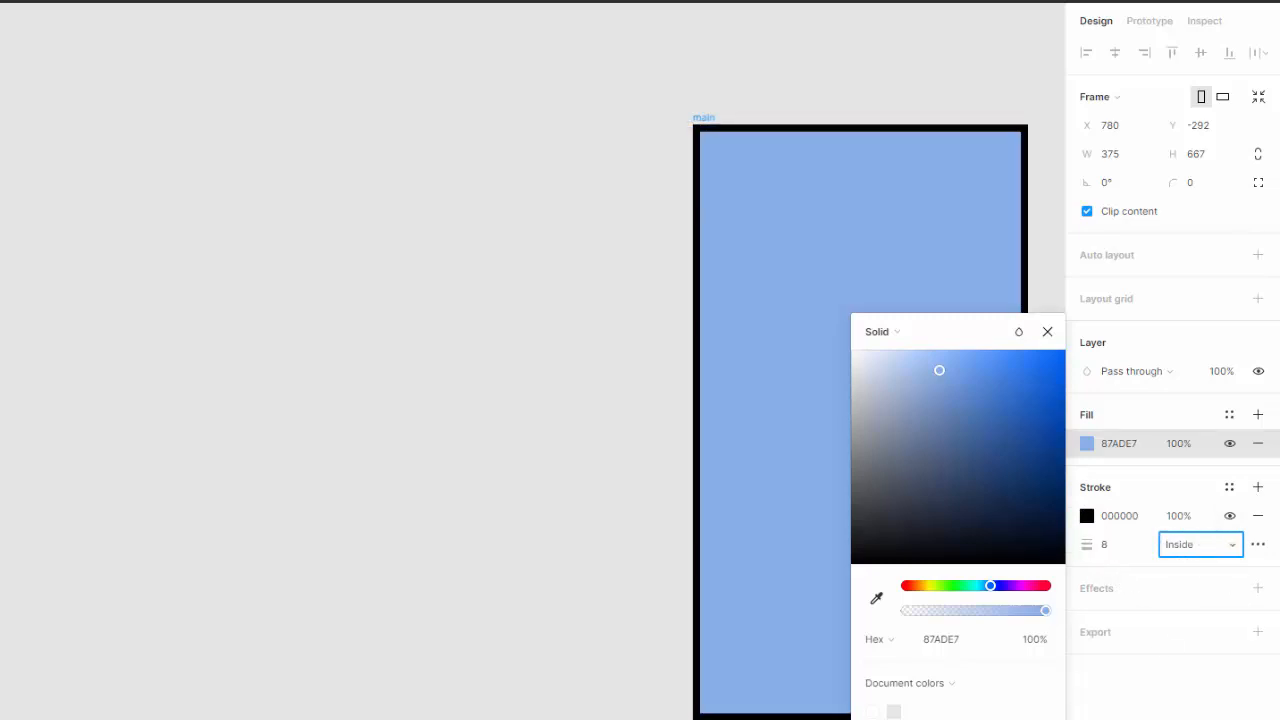
pyautogui.click(1047, 331)
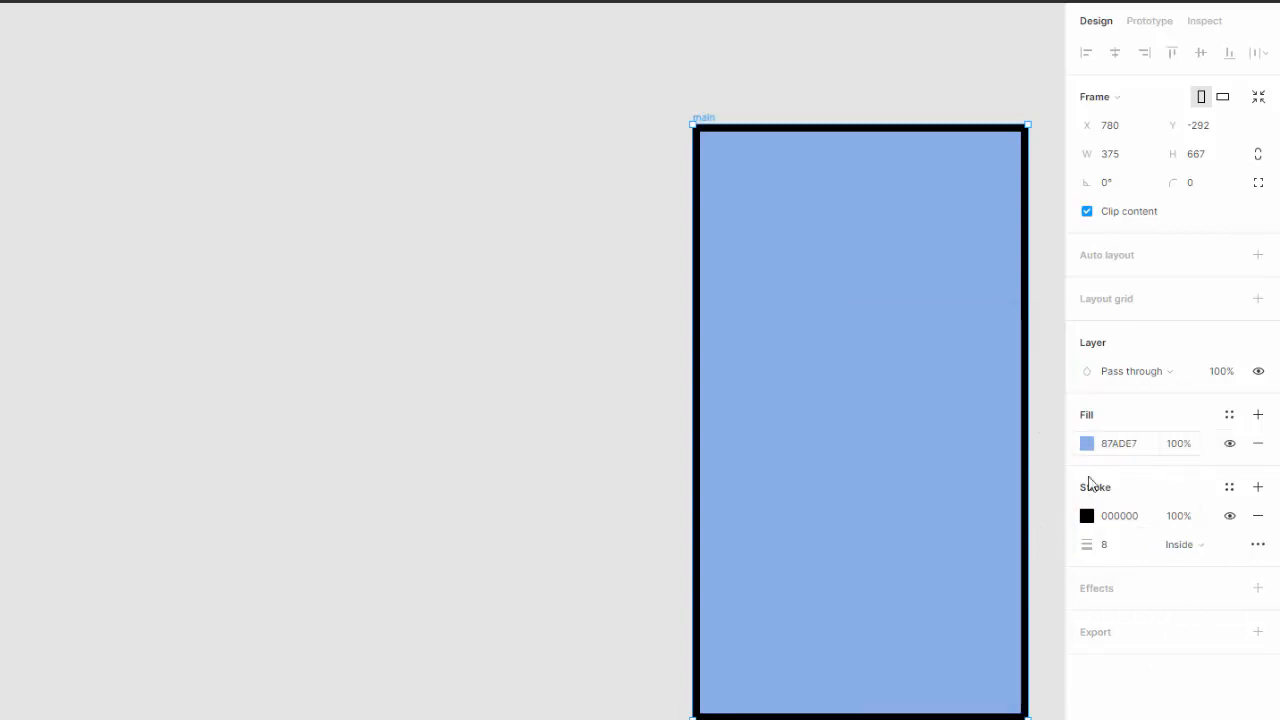
# Step: Move the main frame toward the left side of the canvas
pyautogui.moveTo(840, 352); pyautogui.dragTo(40, 318)
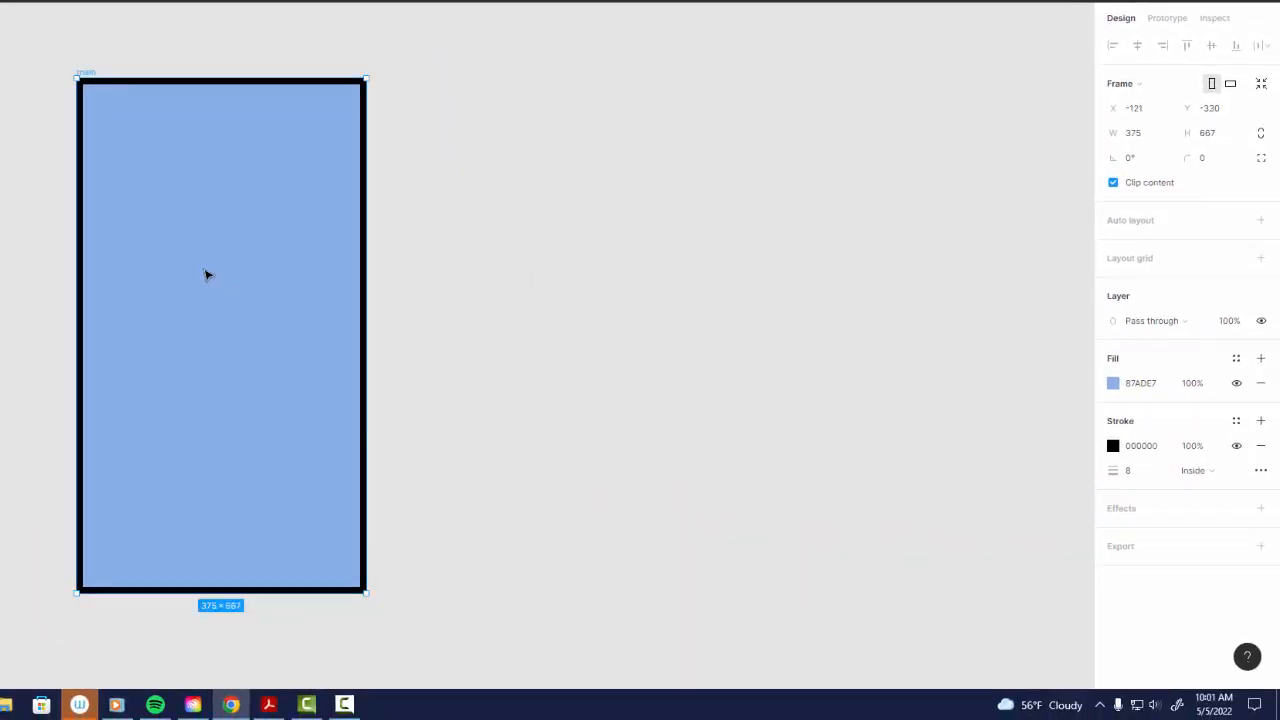
pyautogui.moveTo(200, 272); pyautogui.dragTo(195, 268)
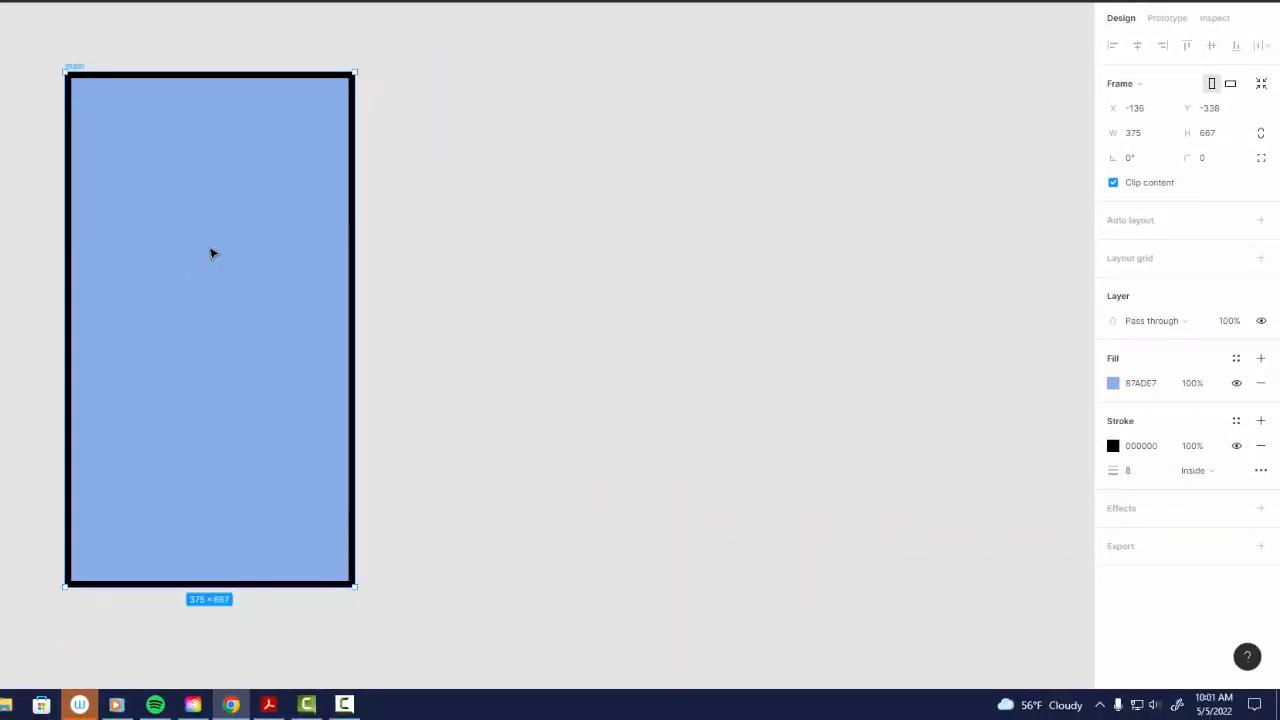
# Step: Review the Create the Image Strip section of the instructions PDF
pyautogui.hotkey('alt', 'Tab')
pyautogui.scroll(-1, 314, 366)
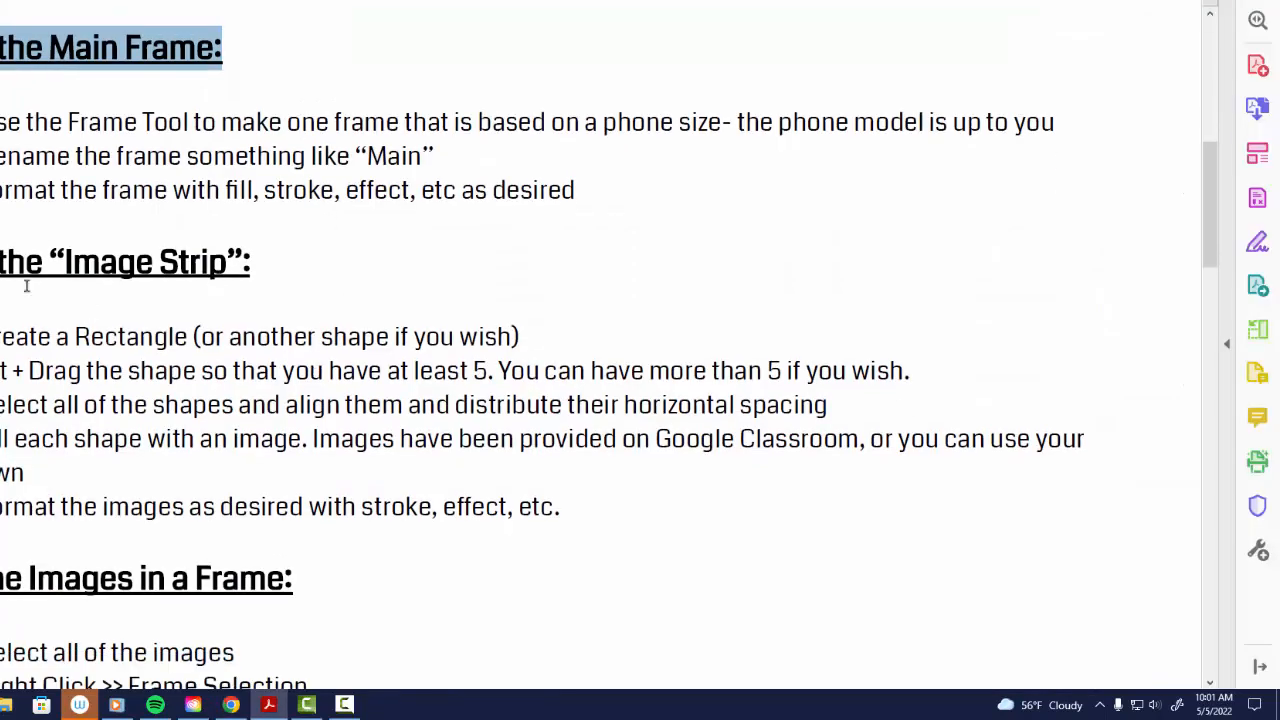
pyautogui.moveTo(12, 300); pyautogui.dragTo(276, 275)
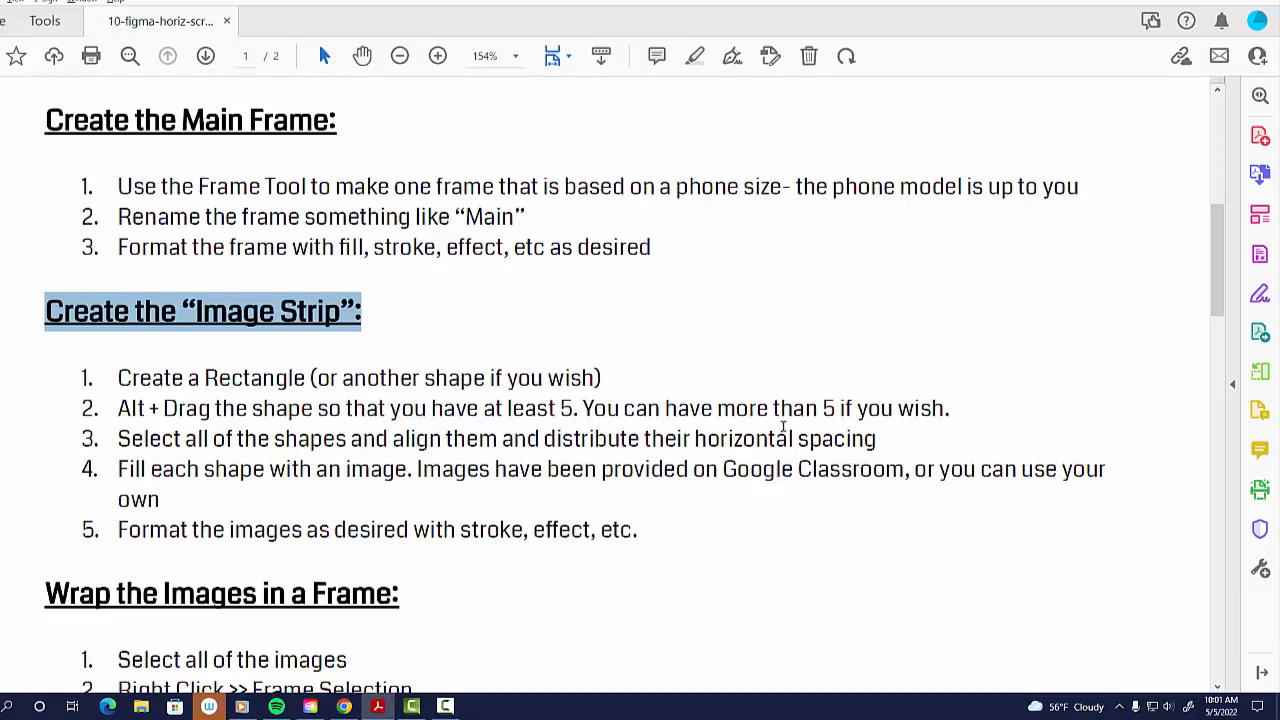
pyautogui.moveTo(508, 409); pyautogui.dragTo(579, 410)
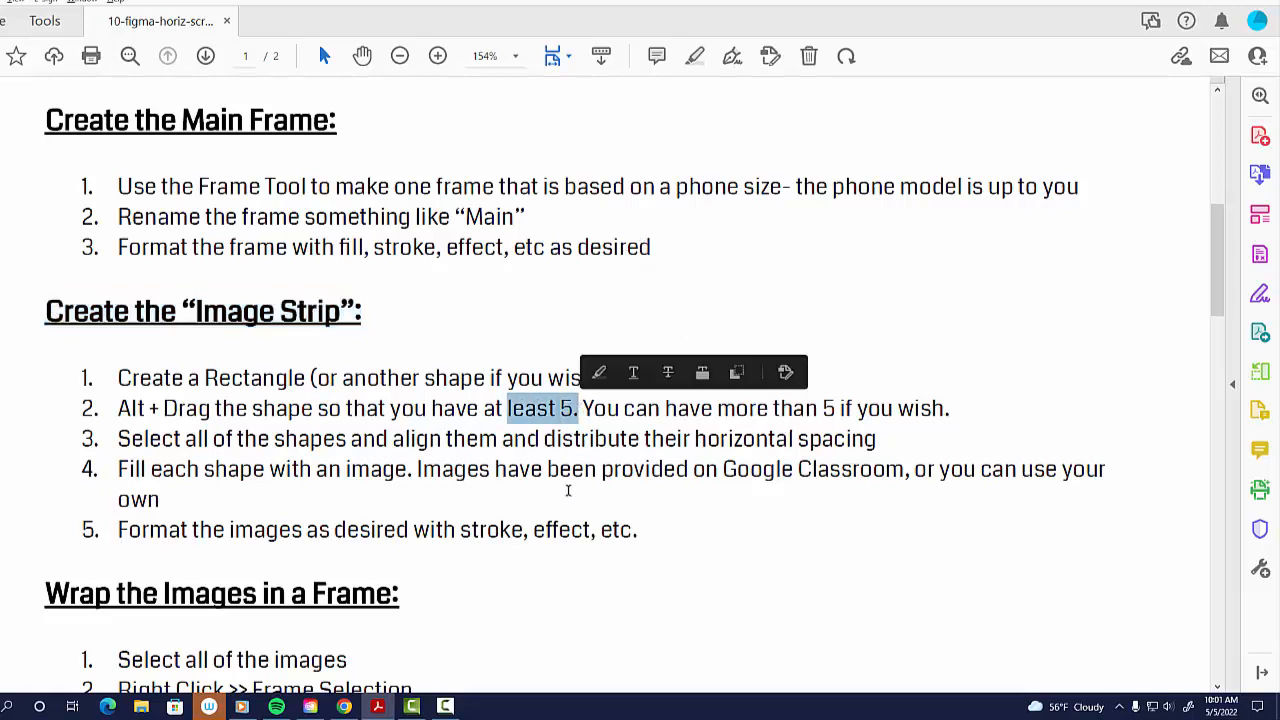
pyautogui.hotkey('alt', 'Tab')
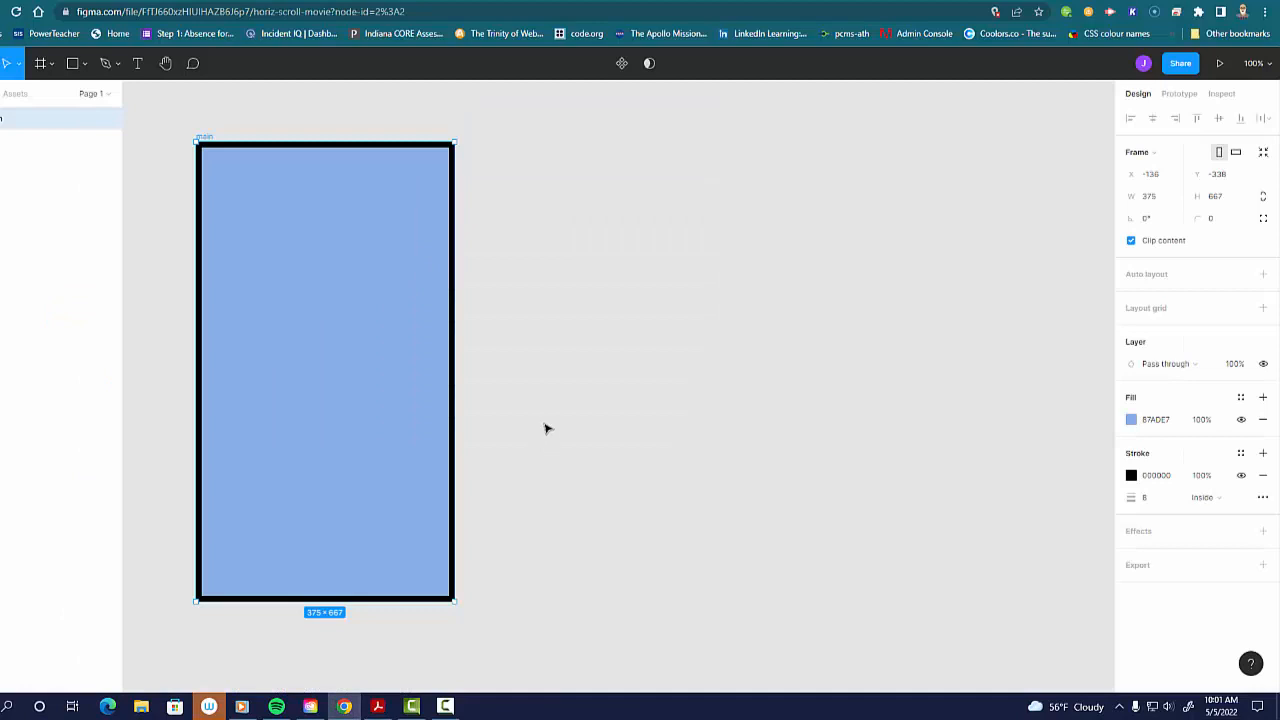
# Step: Draw a rectangle about 179×260 beside the main frame and duplicate it into a row of five
pyautogui.click(72, 63)
pyautogui.click(85, 65)
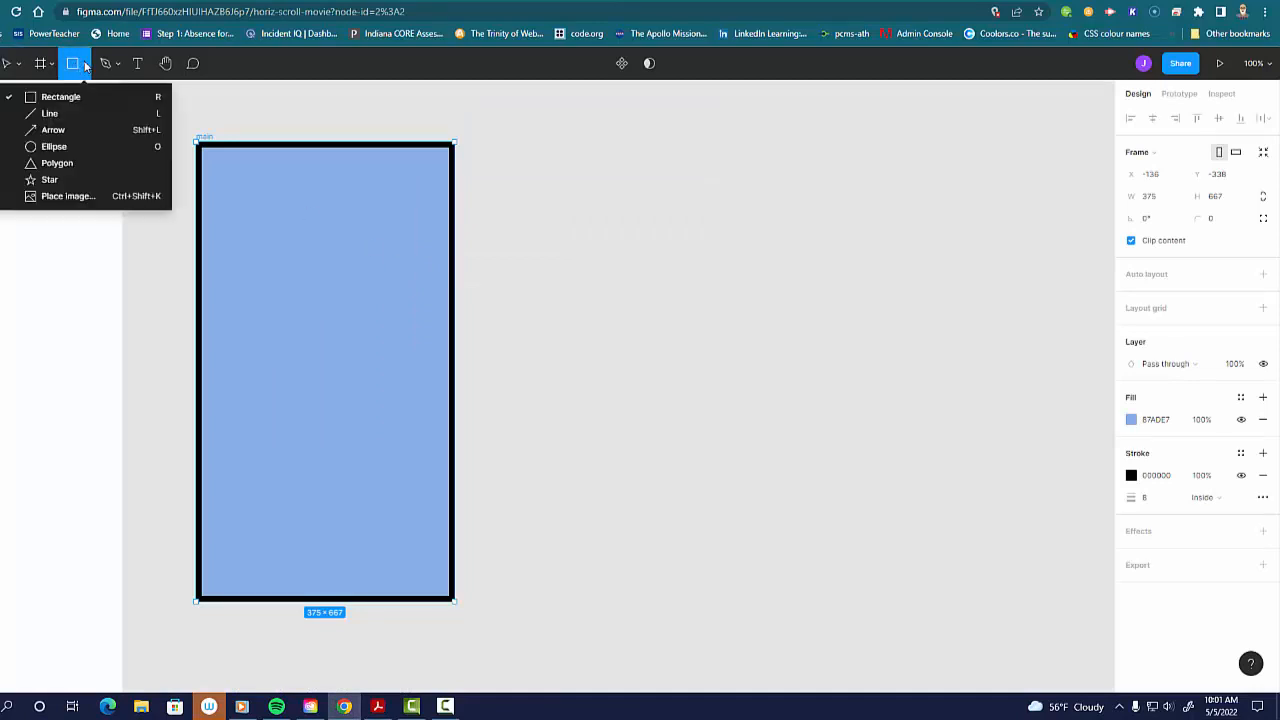
pyautogui.click(60, 97)
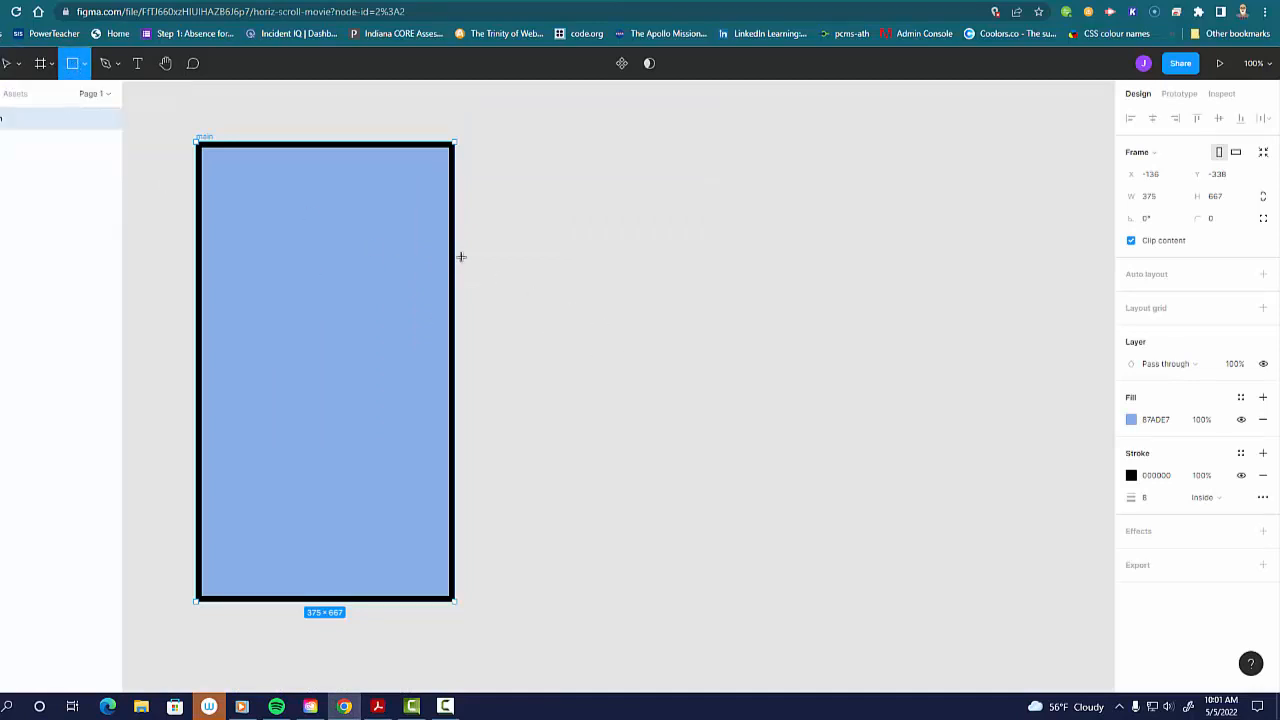
pyautogui.moveTo(474, 252); pyautogui.dragTo(600, 435)
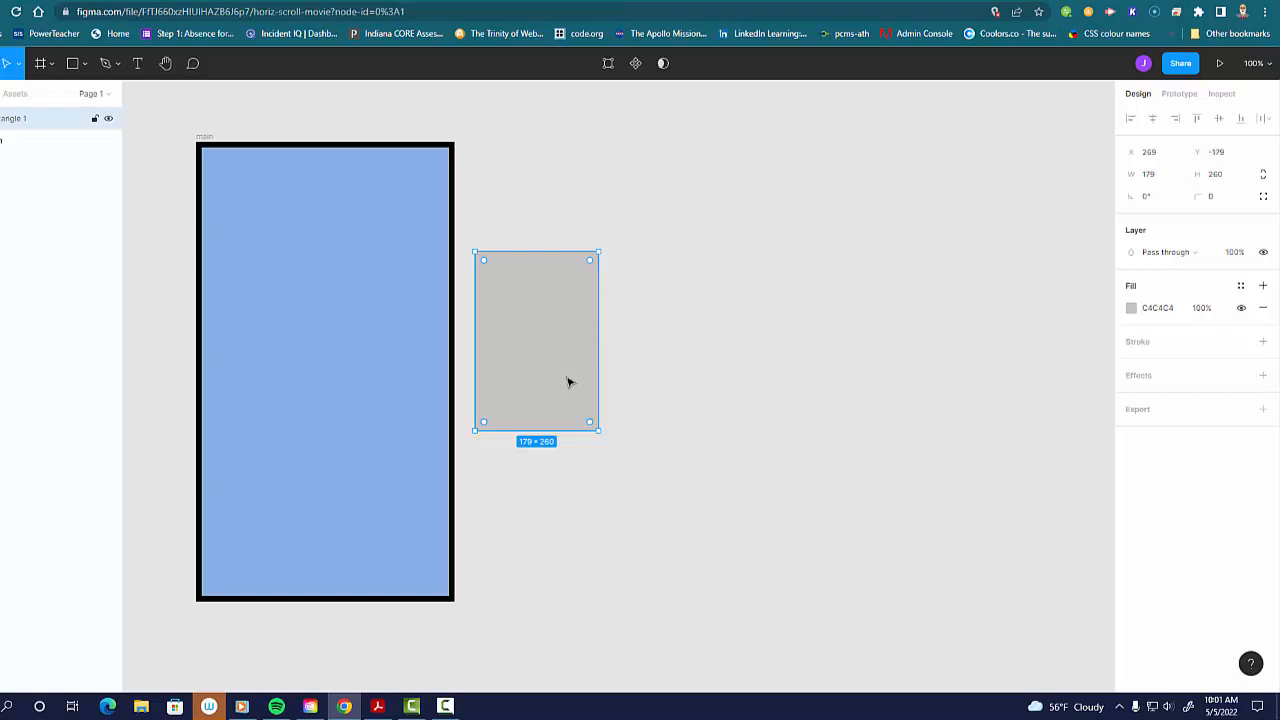
pyautogui.moveTo(545, 352); pyautogui.dragTo(1073, 354)
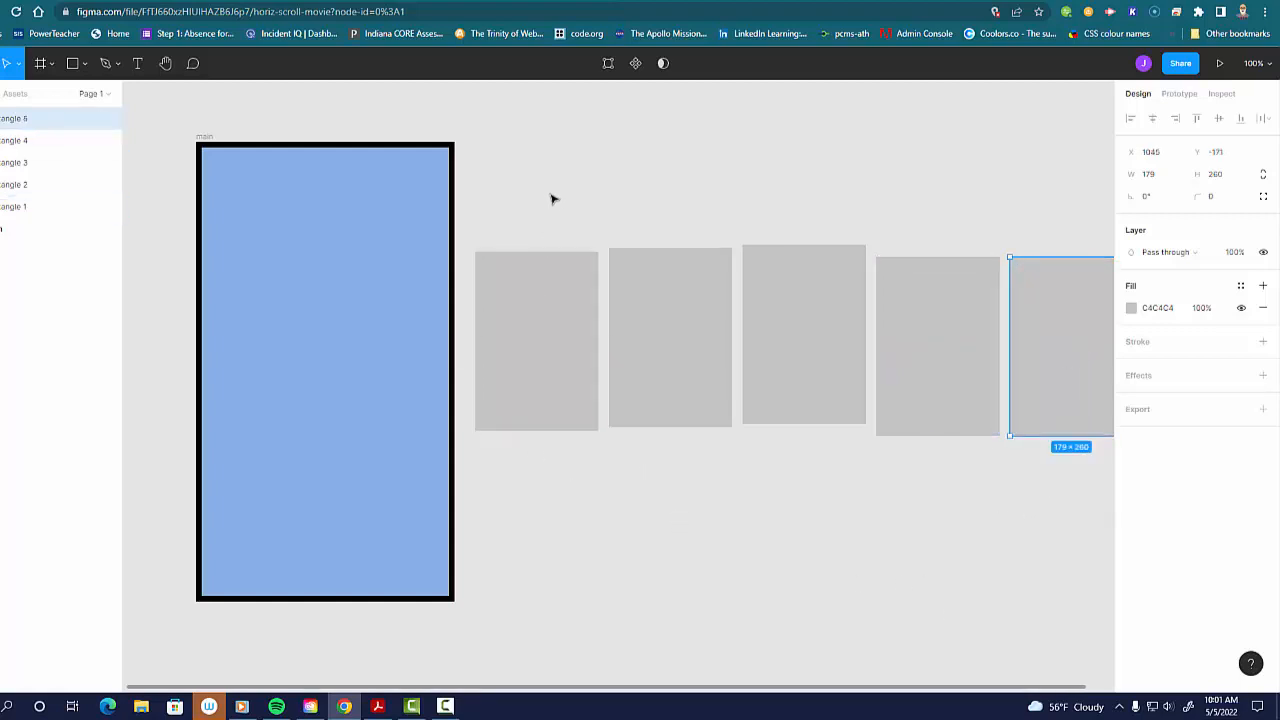
# Step: Select all five rectangles, align their vertical centers and distribute their horizontal spacing
pyautogui.moveTo(535, 194); pyautogui.dragTo(1050, 381)
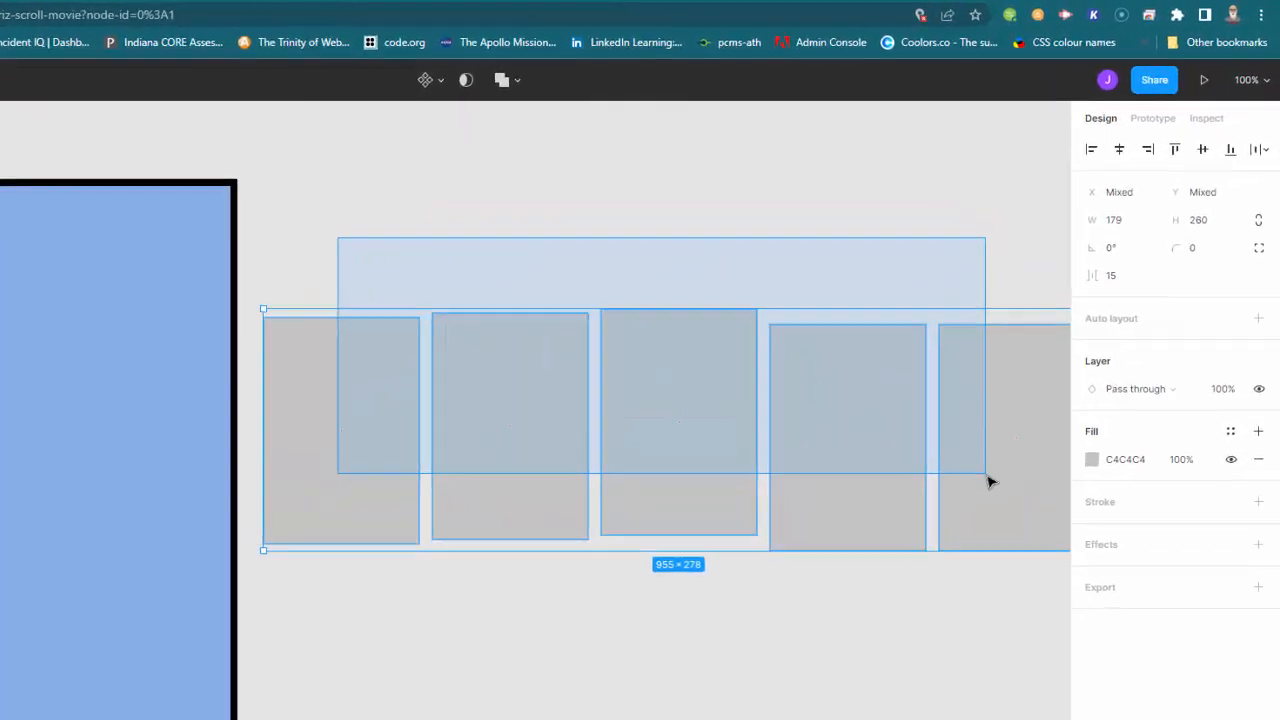
pyautogui.moveTo(988, 481); pyautogui.dragTo(992, 478)
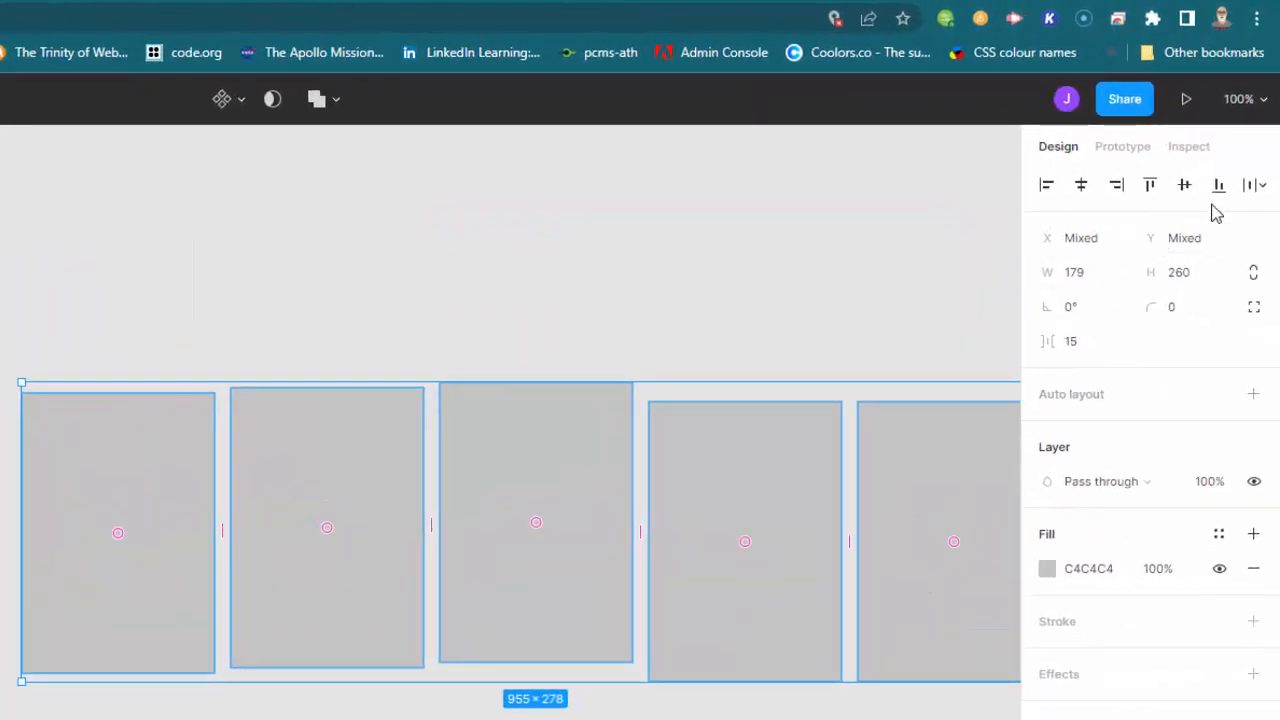
pyautogui.click(1185, 187)
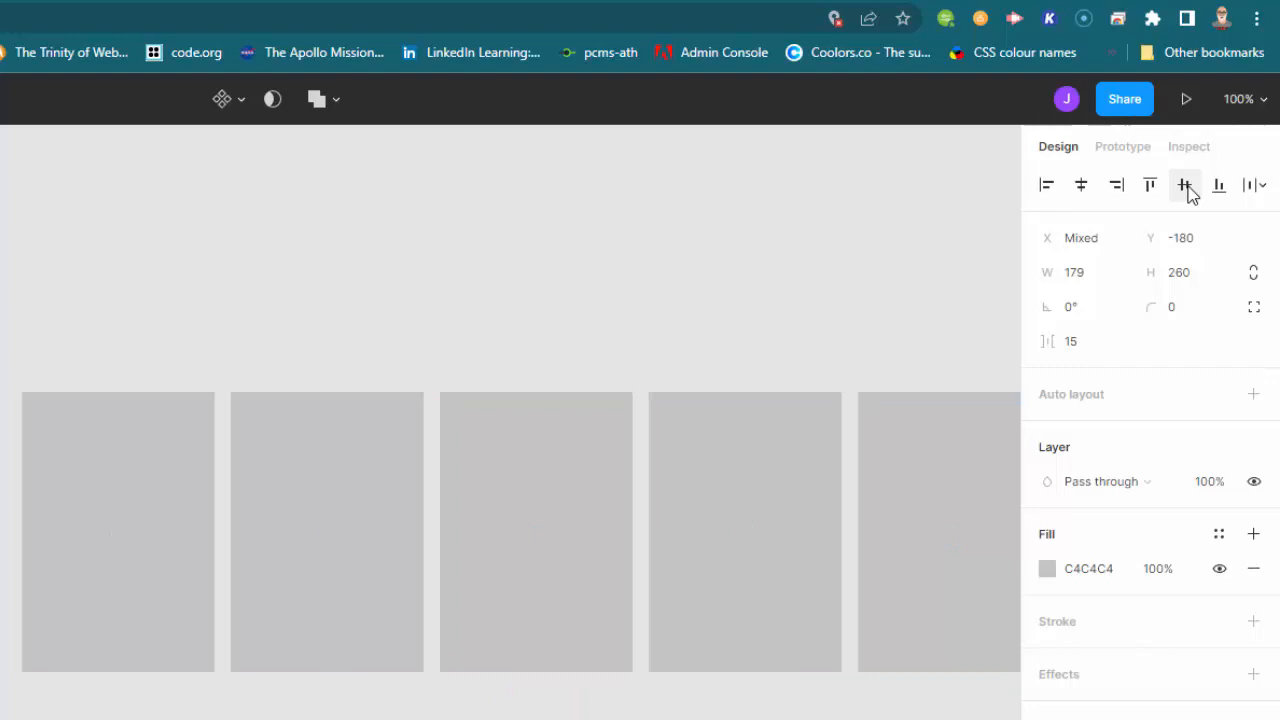
pyautogui.click(1264, 186)
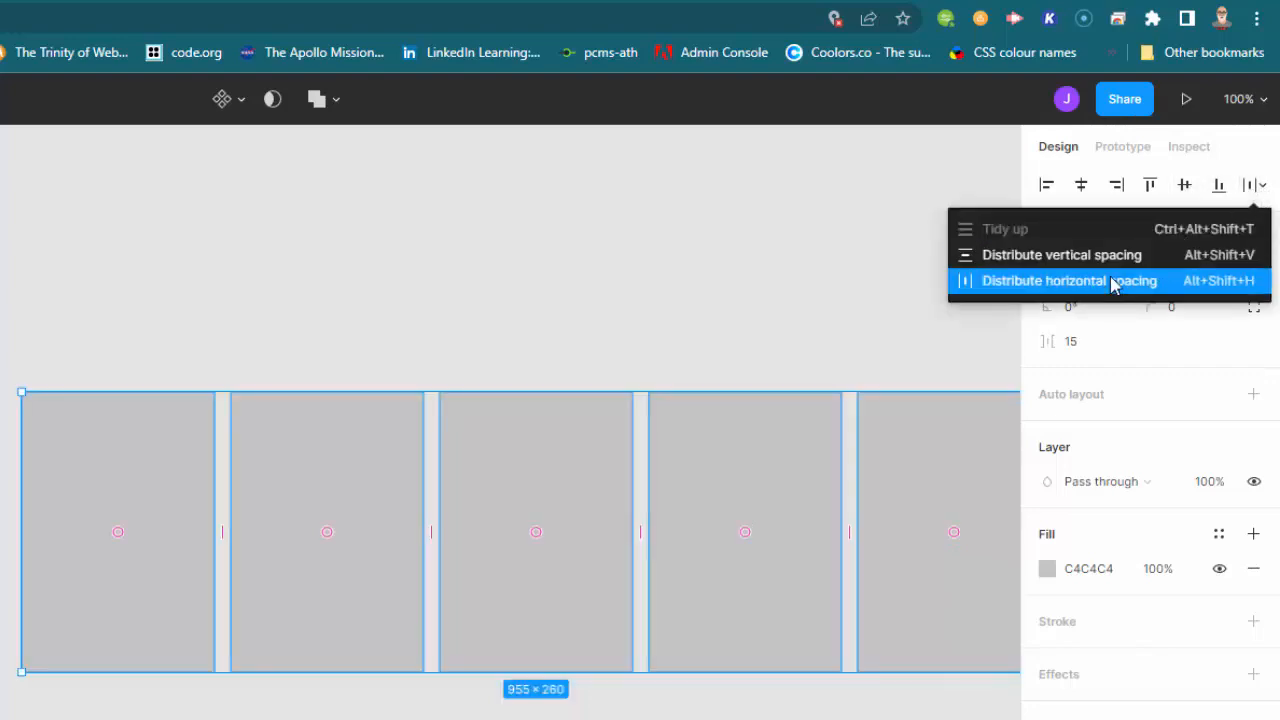
pyautogui.click(1071, 281)
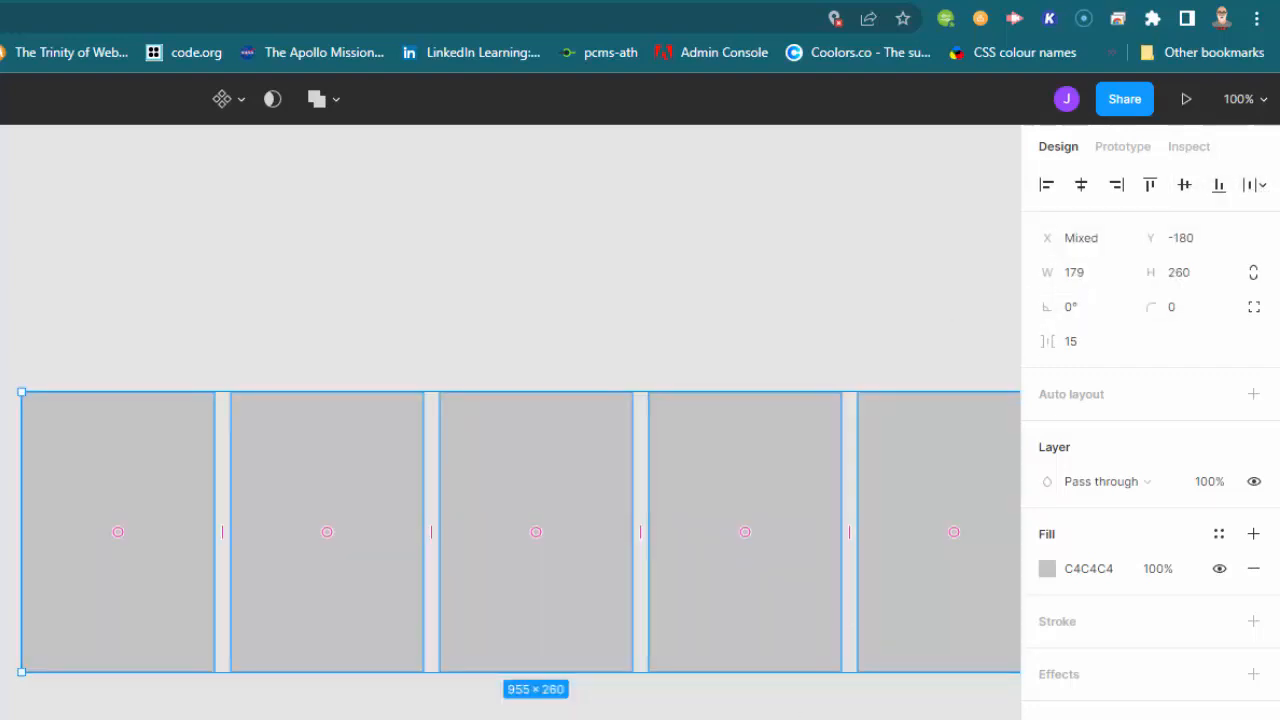
pyautogui.moveTo(523, 626); pyautogui.dragTo(510, 645)
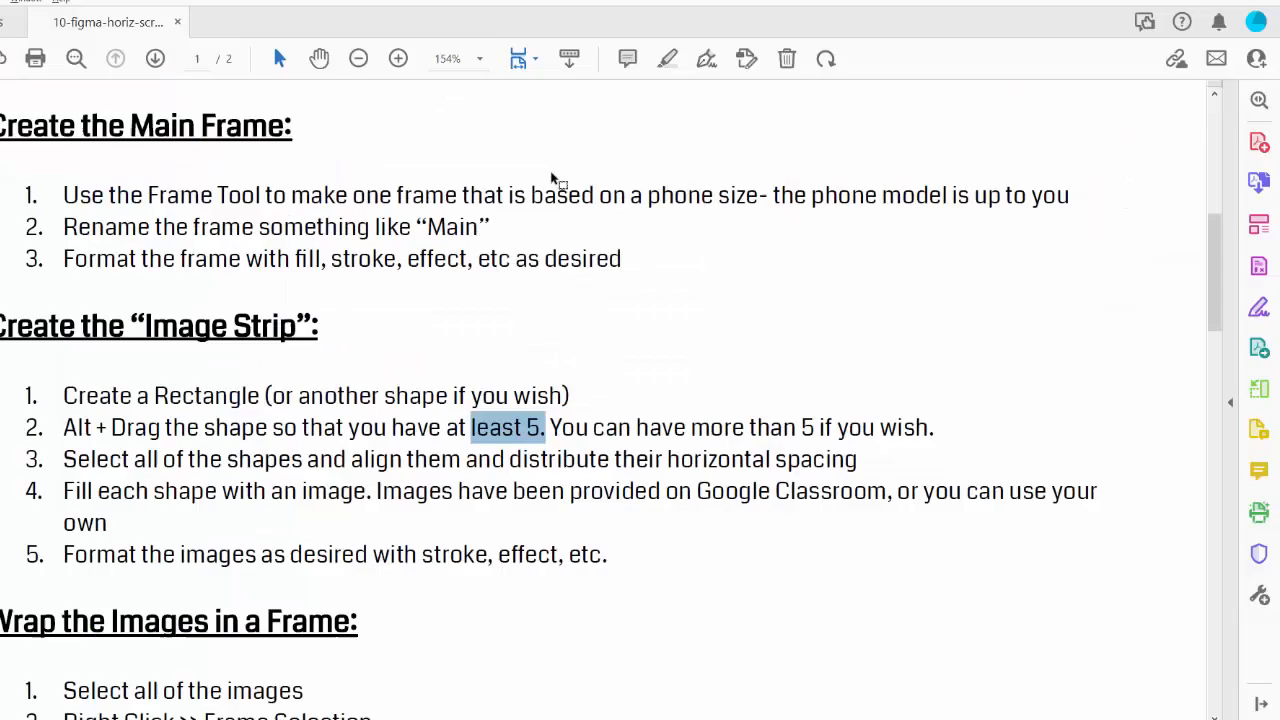
# Step: Review the steps about aligning shapes and filling them with images in the PDF
pyautogui.moveTo(161, 461); pyautogui.dragTo(842, 455)
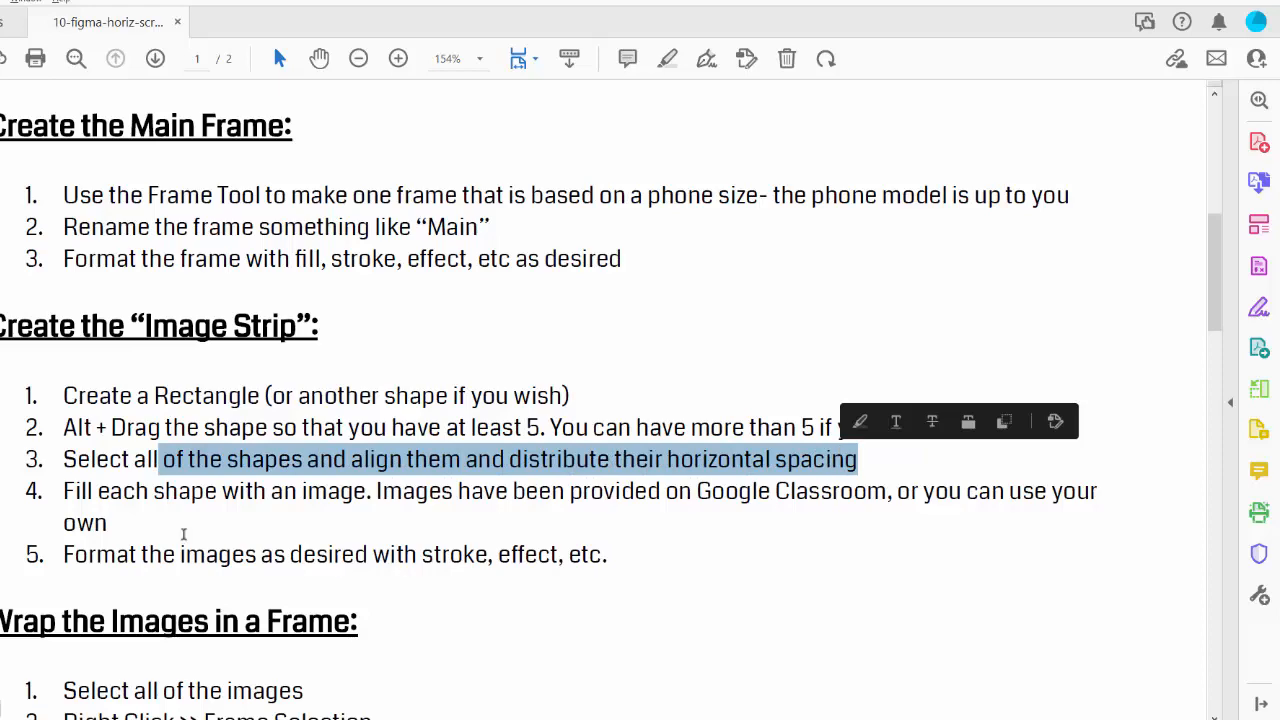
pyautogui.moveTo(63, 491); pyautogui.dragTo(390, 518)
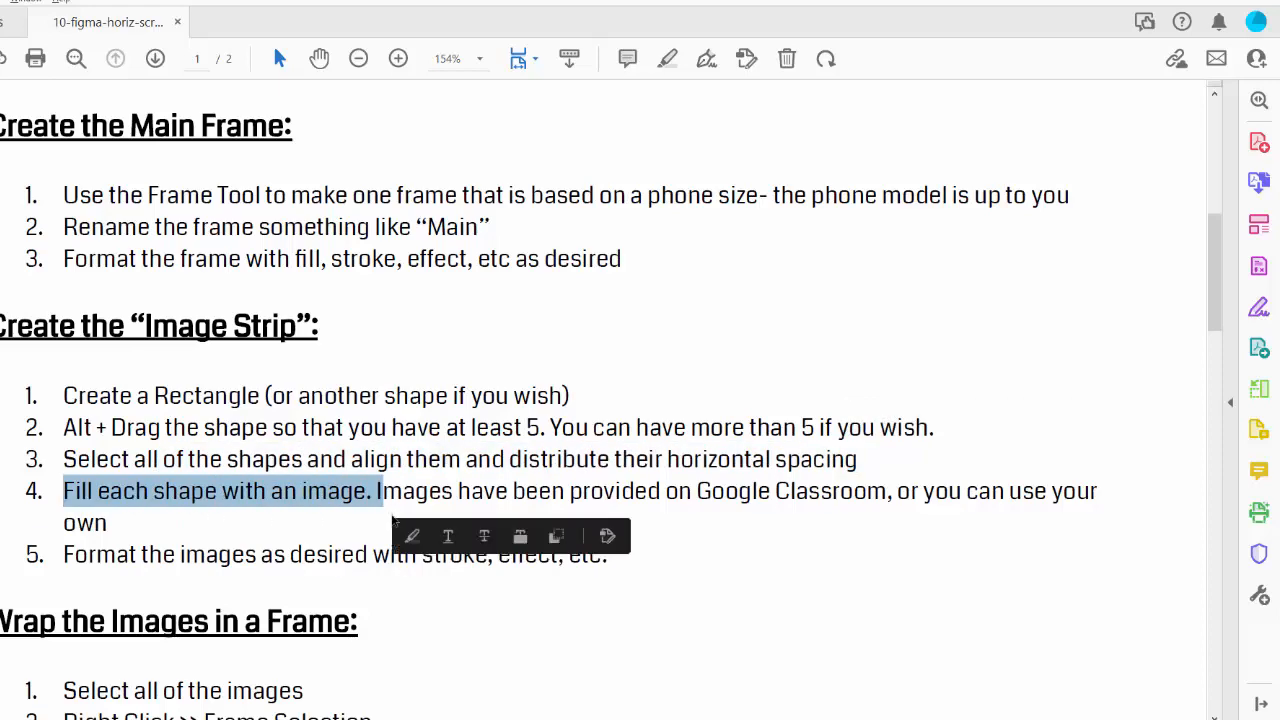
pyautogui.hotkey('alt', 'Tab')
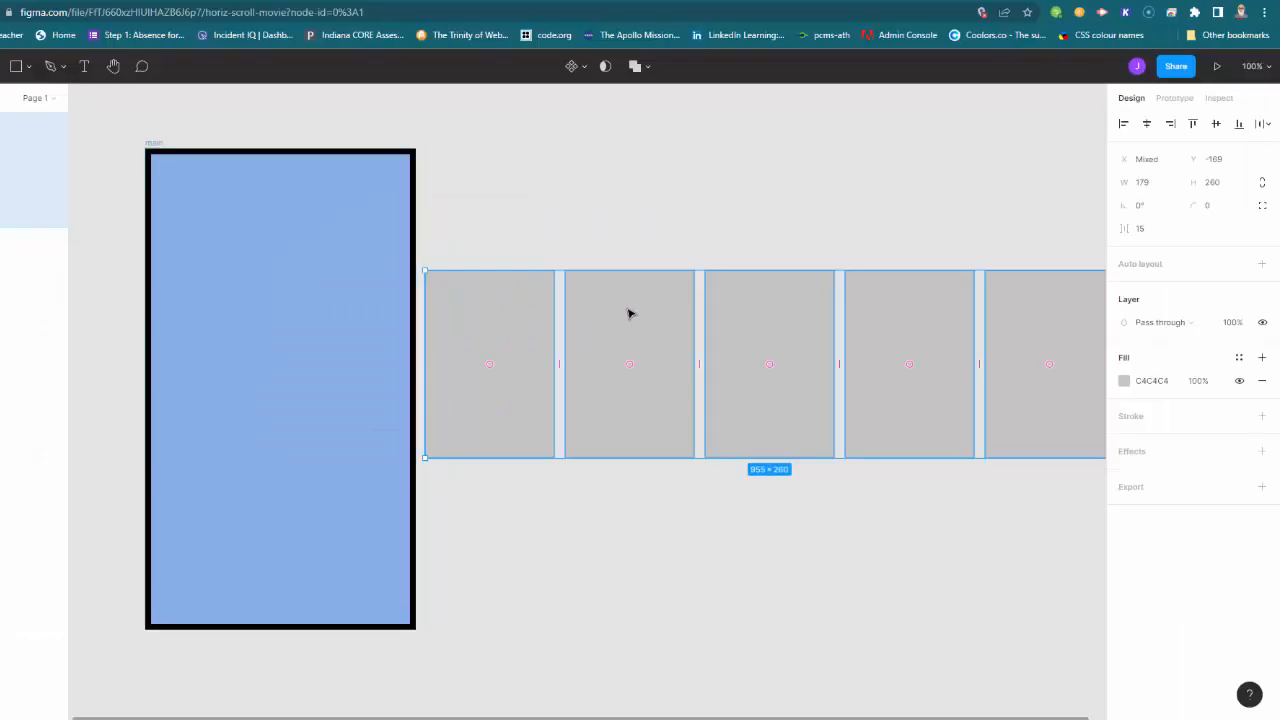
# Step: Use Place image to open beach01 through beach05 from the beach-images folder
pyautogui.click(703, 235)
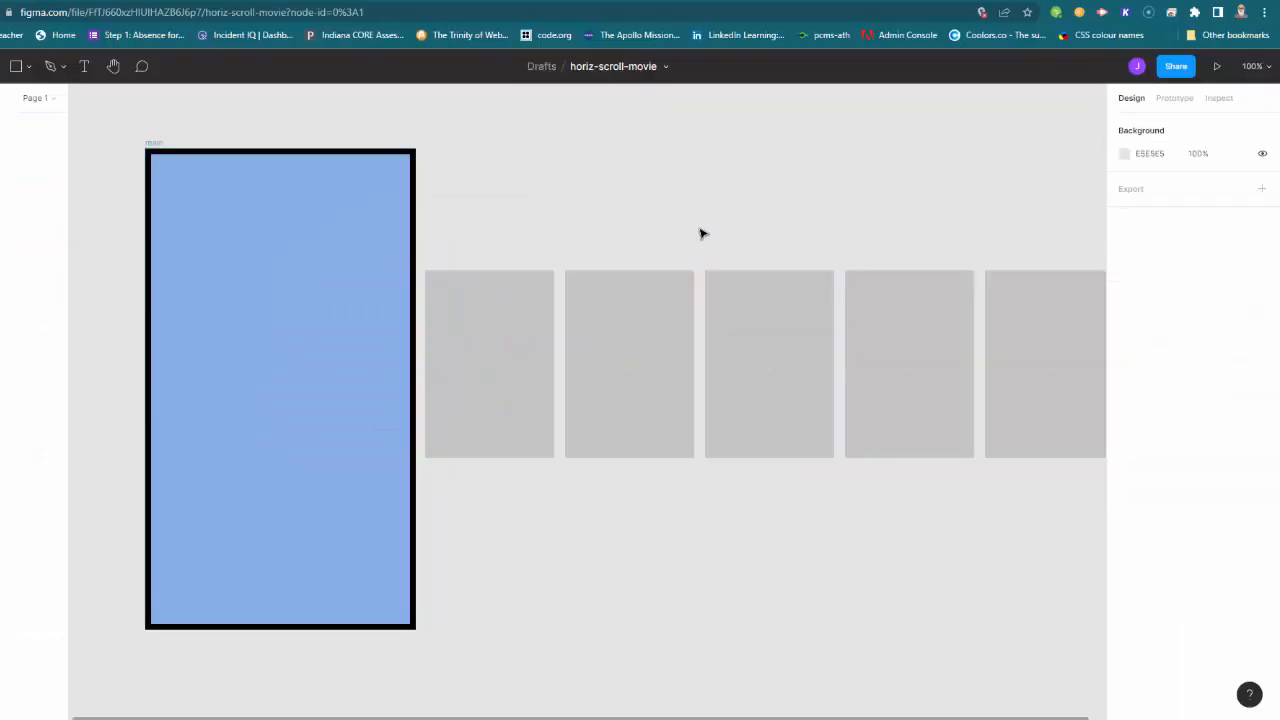
pyautogui.click(29, 71)
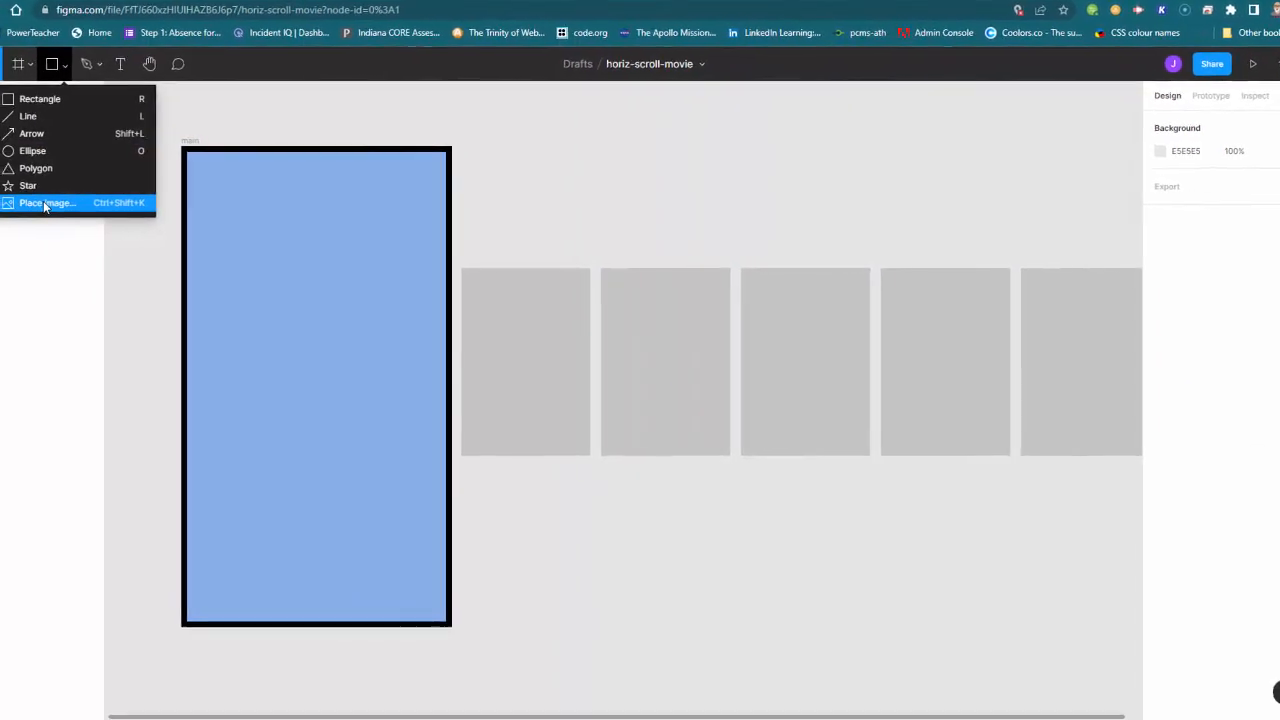
pyautogui.click(44, 204)
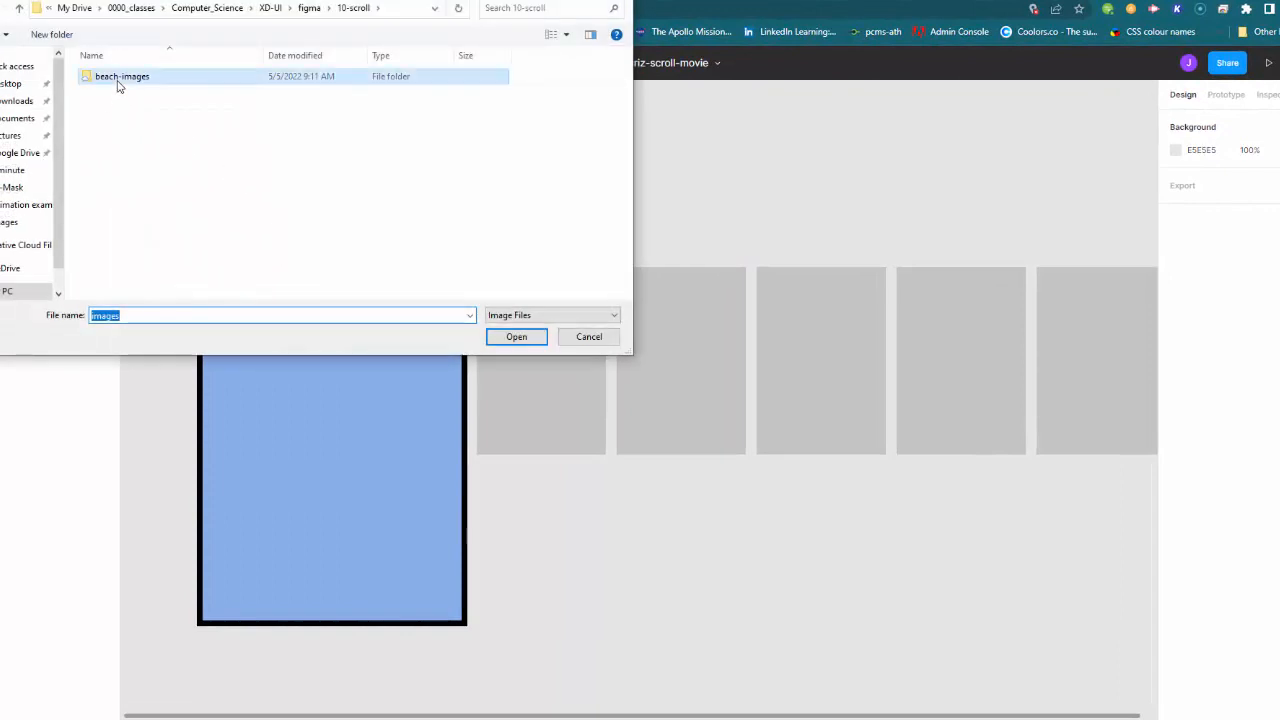
pyautogui.doubleClick(117, 80)
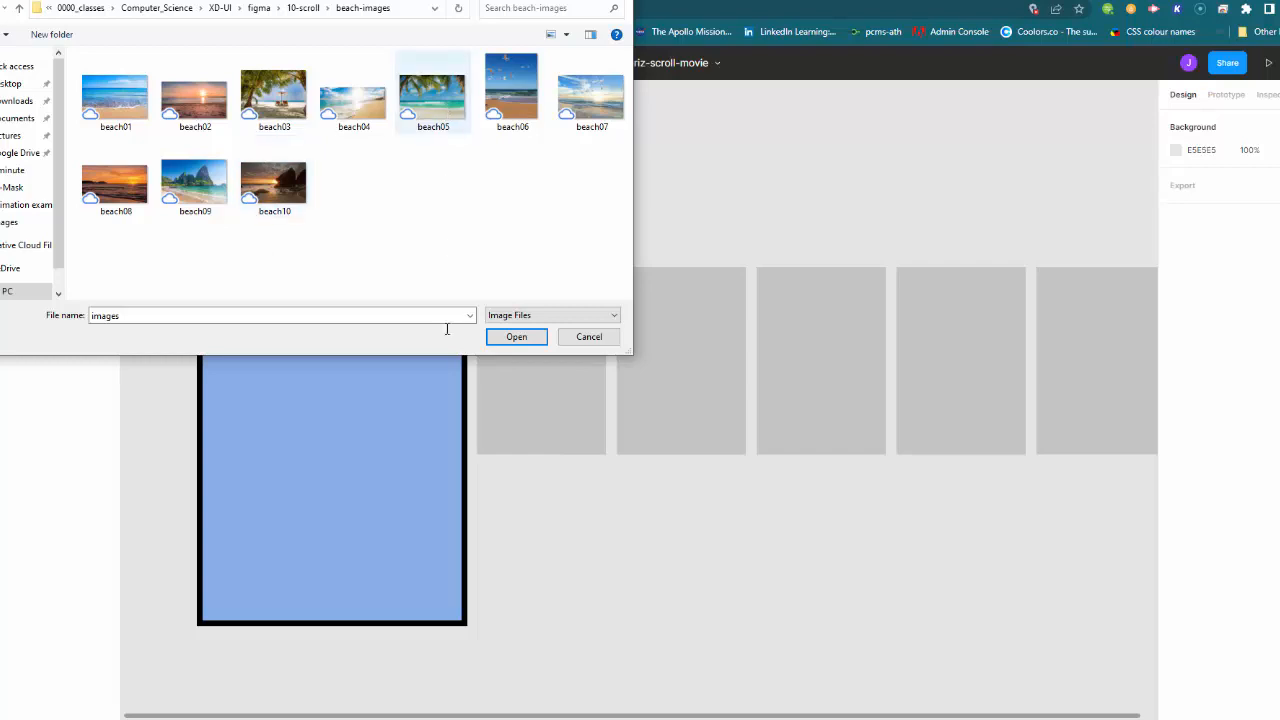
pyautogui.moveTo(443, 5); pyautogui.dragTo(514, 6)
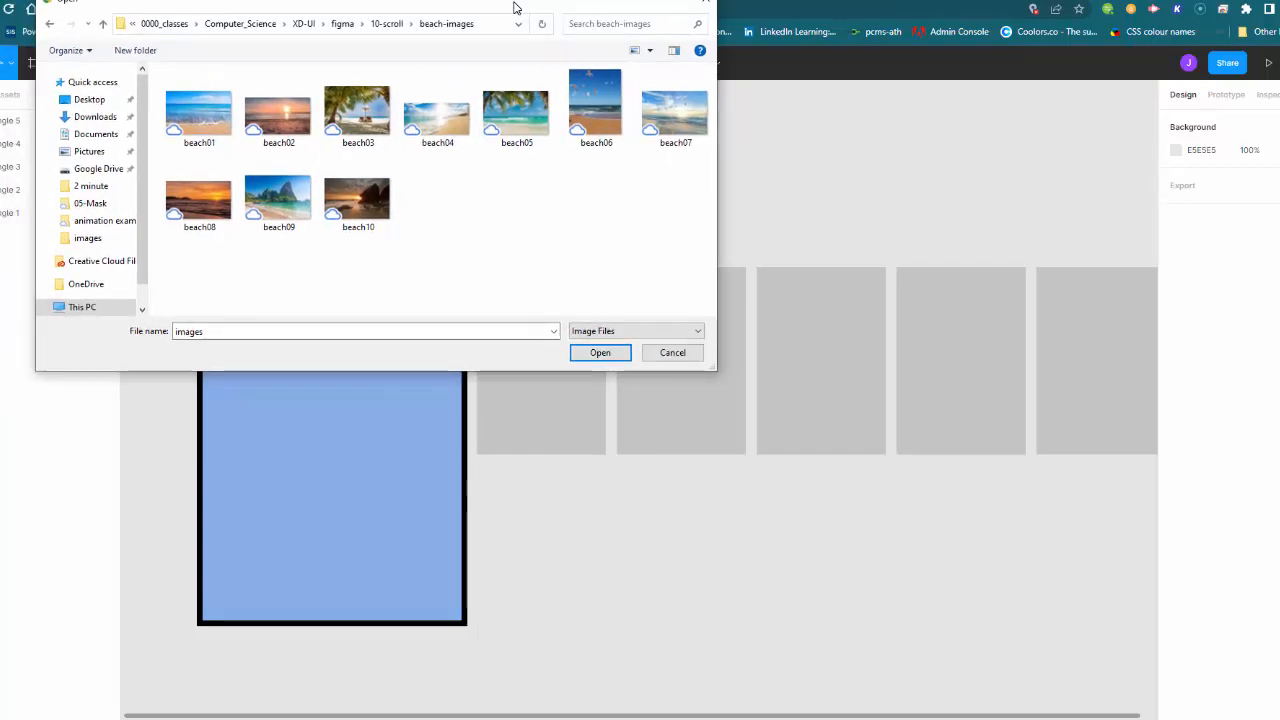
pyautogui.click(205, 125)
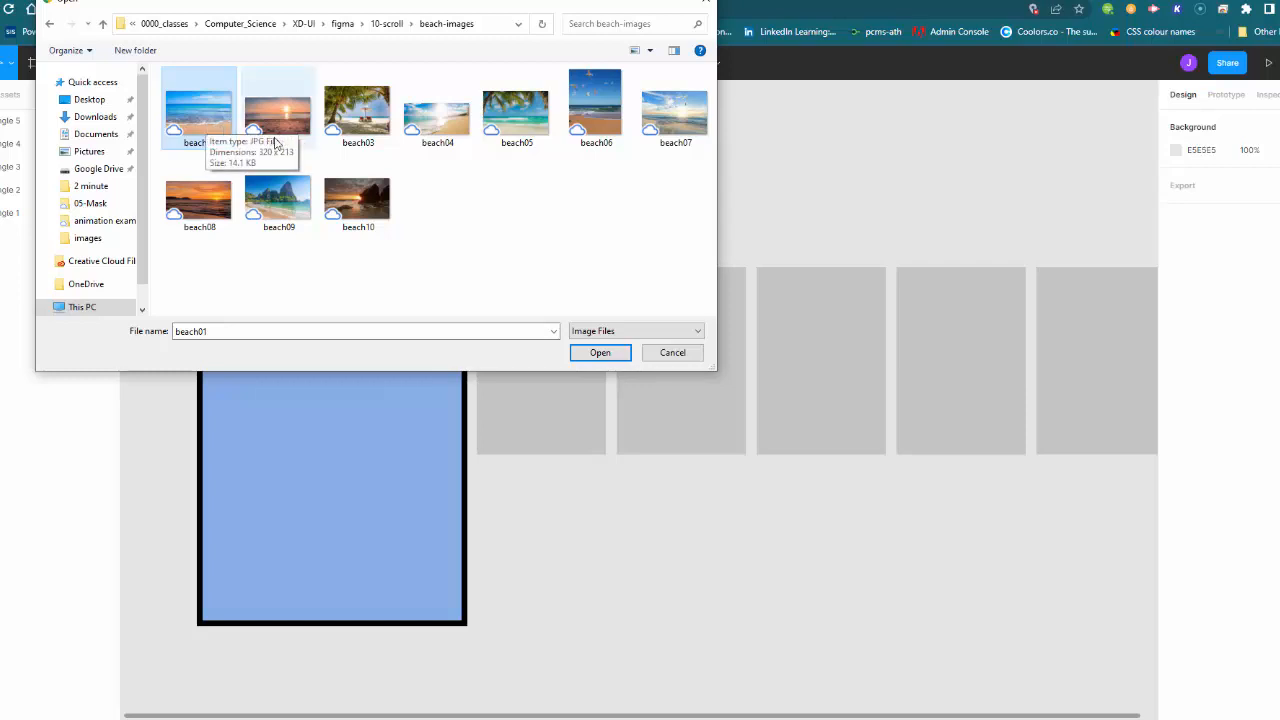
pyautogui.keyDown('shift'); pyautogui.click(500, 133); pyautogui.keyUp('shift')
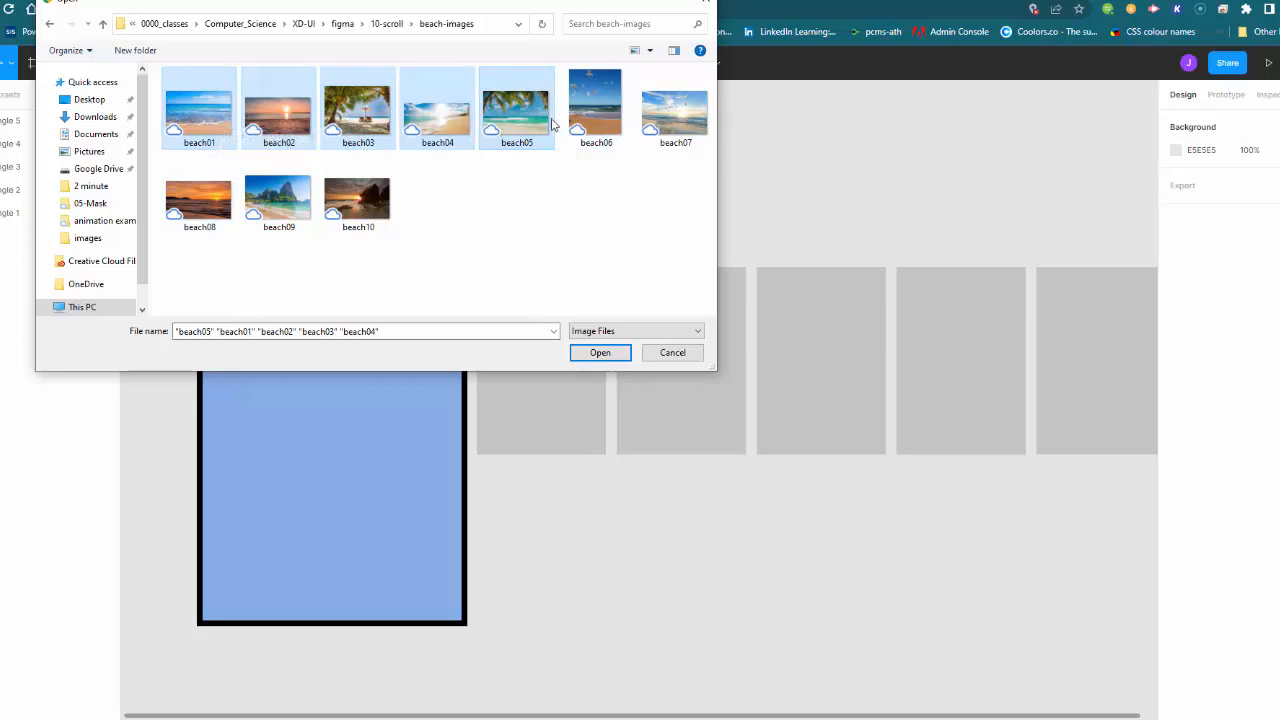
pyautogui.click(600, 353)
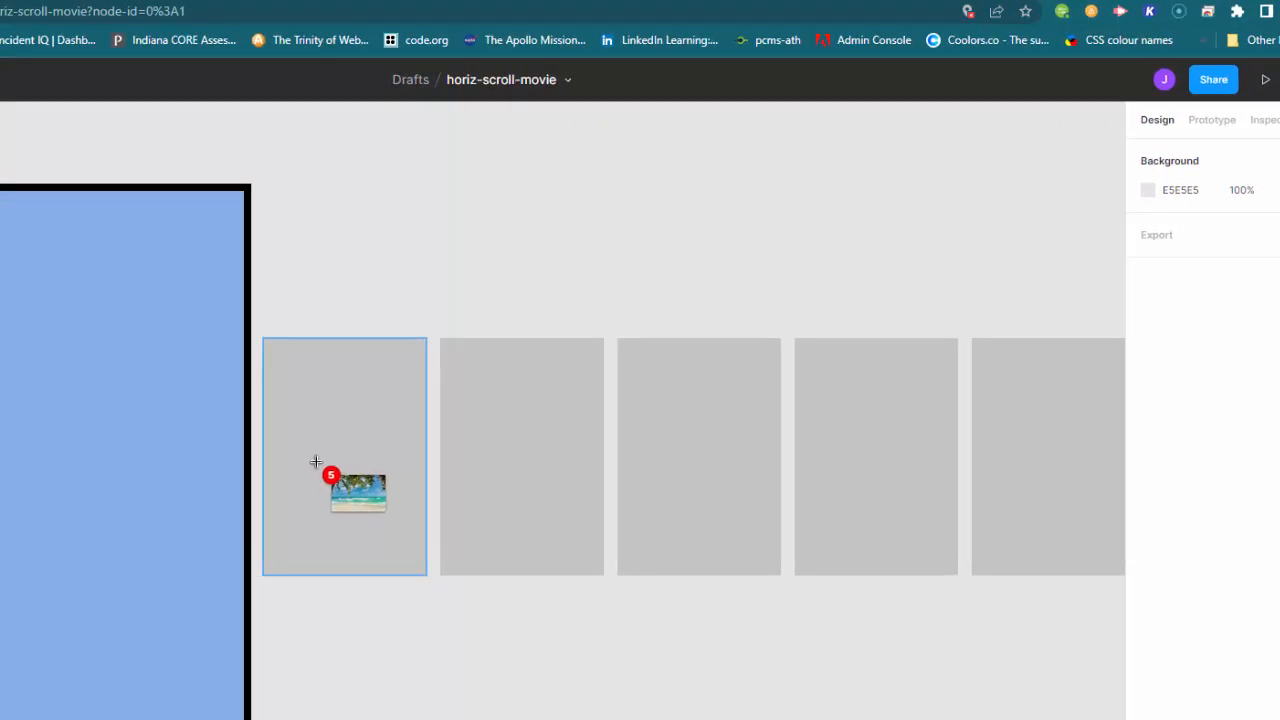
# Step: Place beach01 through beach05 into the five gray rectangles, one image per rectangle in order
pyautogui.click(385, 523)
pyautogui.click(558, 500)
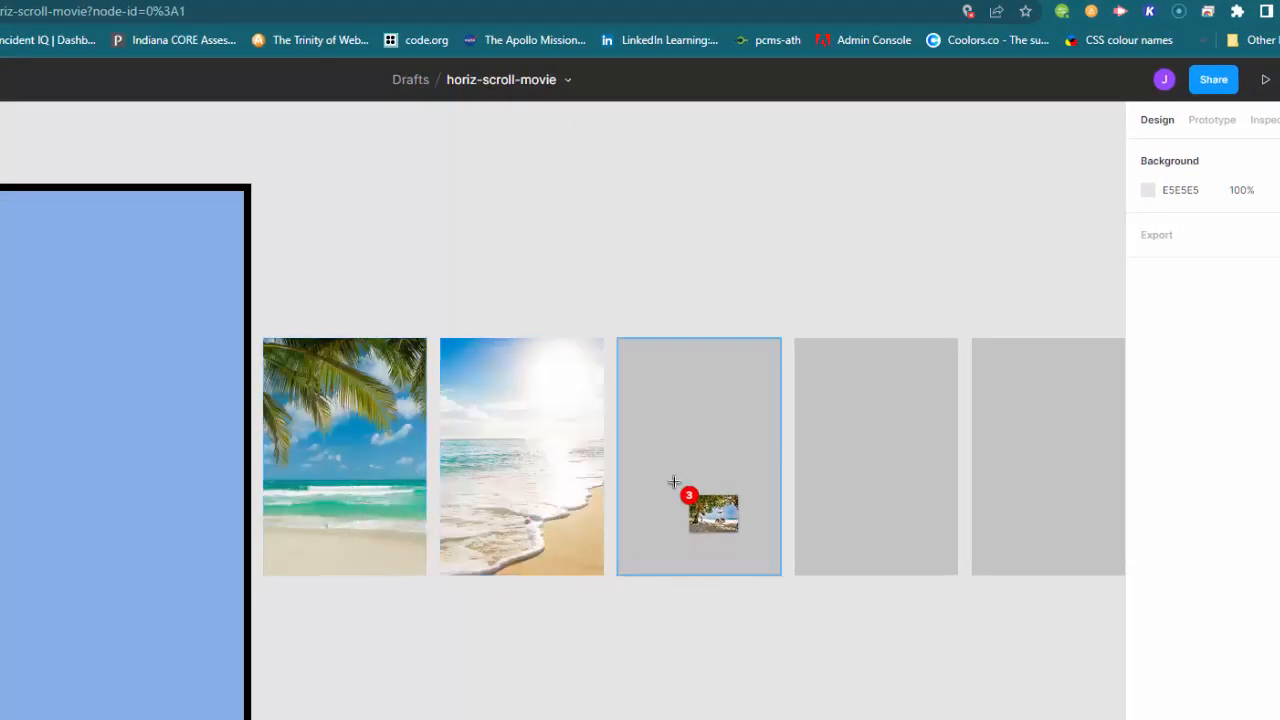
pyautogui.click(701, 516)
pyautogui.click(880, 510)
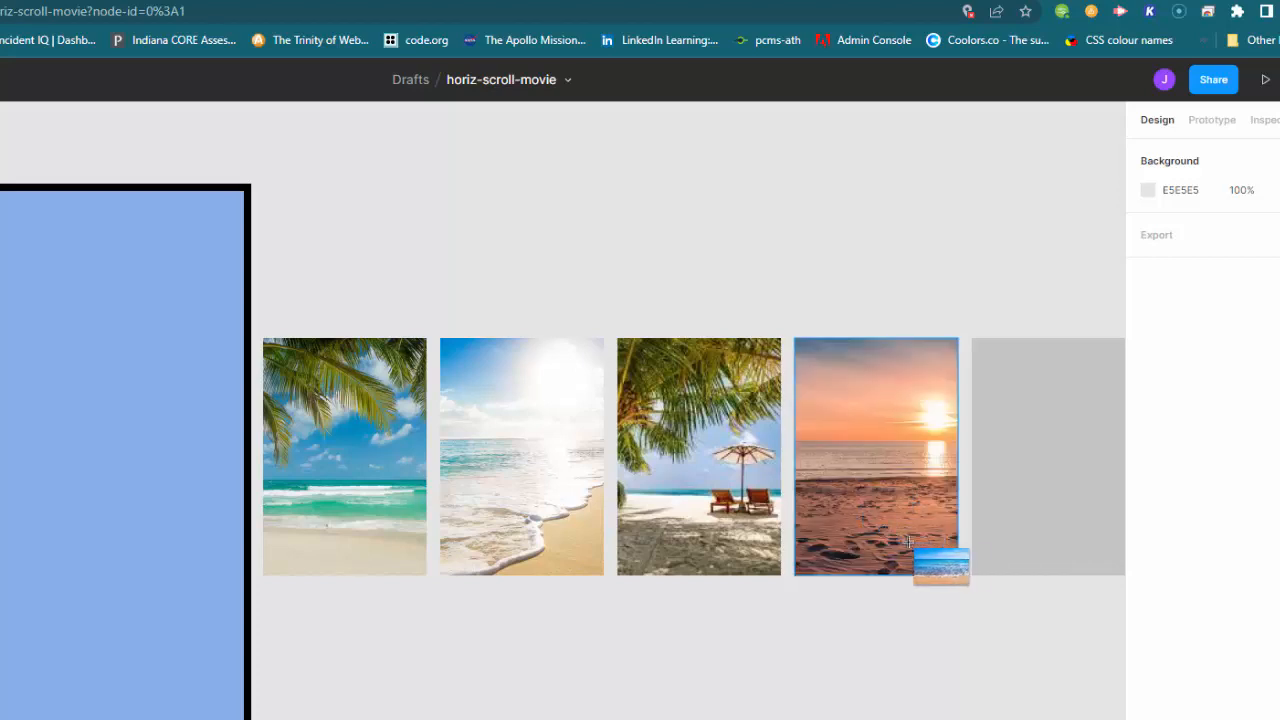
pyautogui.click(1025, 462)
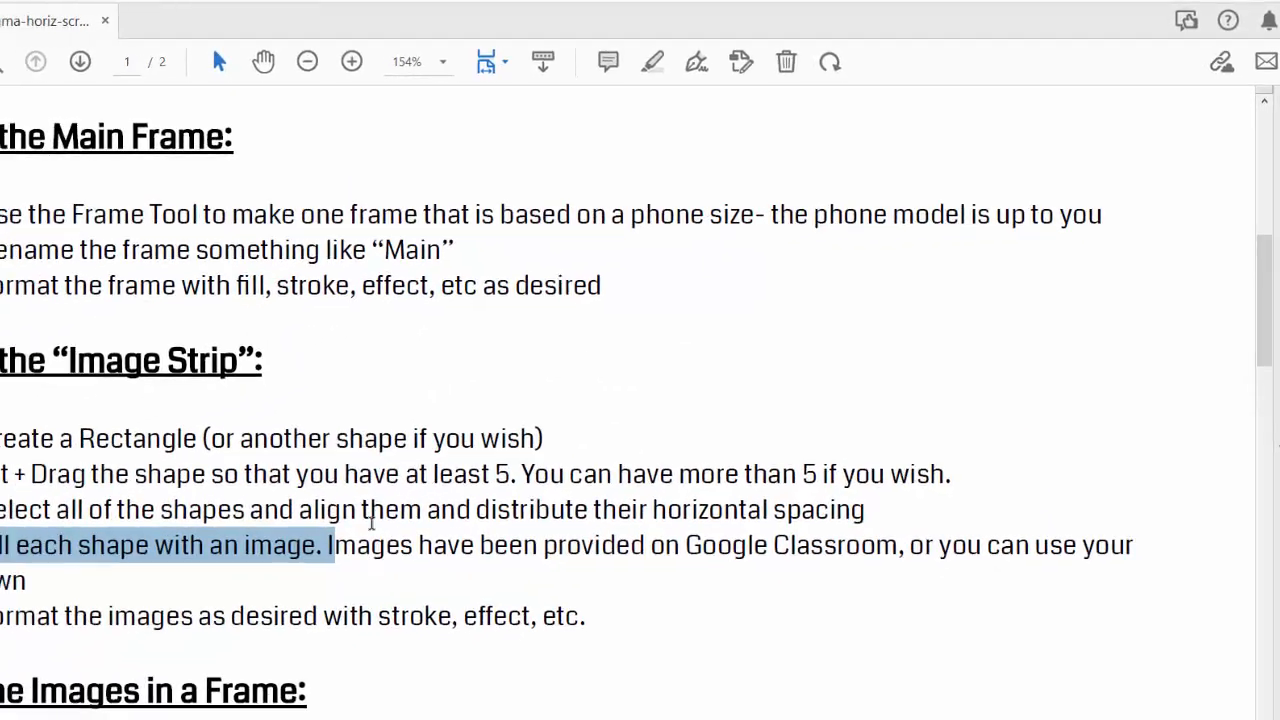
# Step: Select all five images and give them a black 5 px stroke positioned Outside
pyautogui.moveTo(95, 562); pyautogui.dragTo(648, 563)
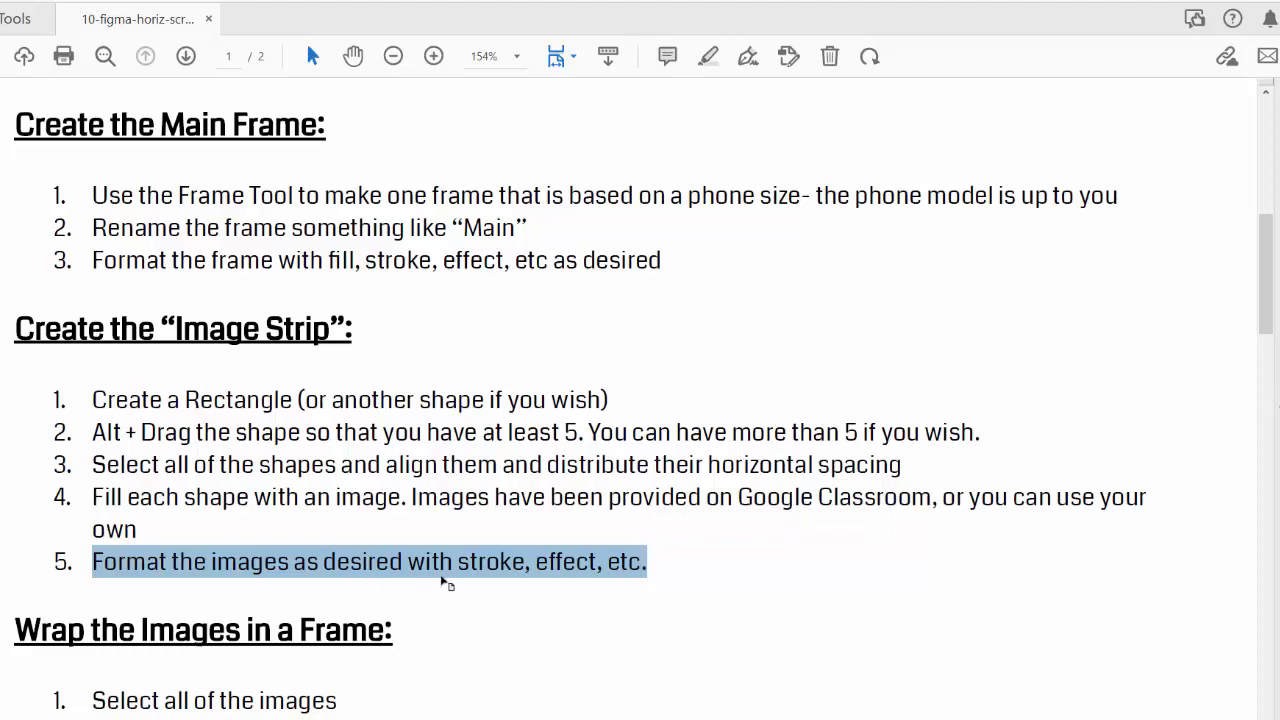
pyautogui.hotkey('alt', 'Tab')
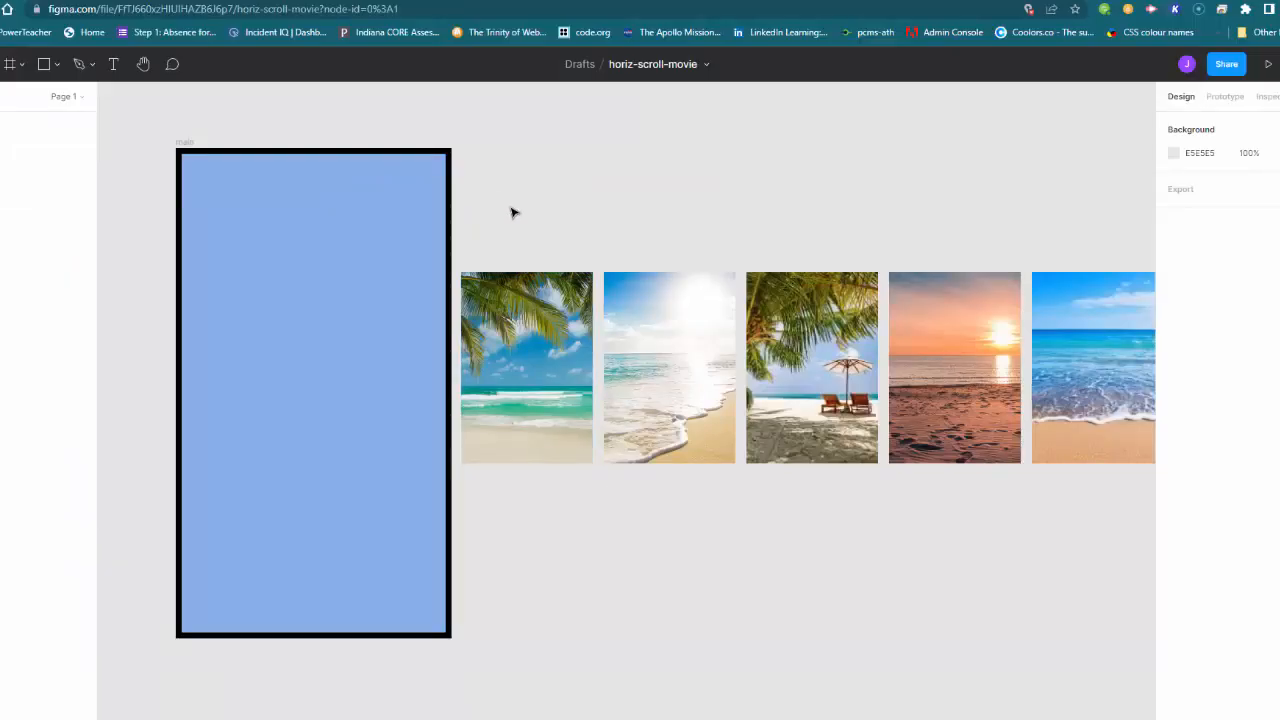
pyautogui.moveTo(502, 200); pyautogui.dragTo(1106, 507)
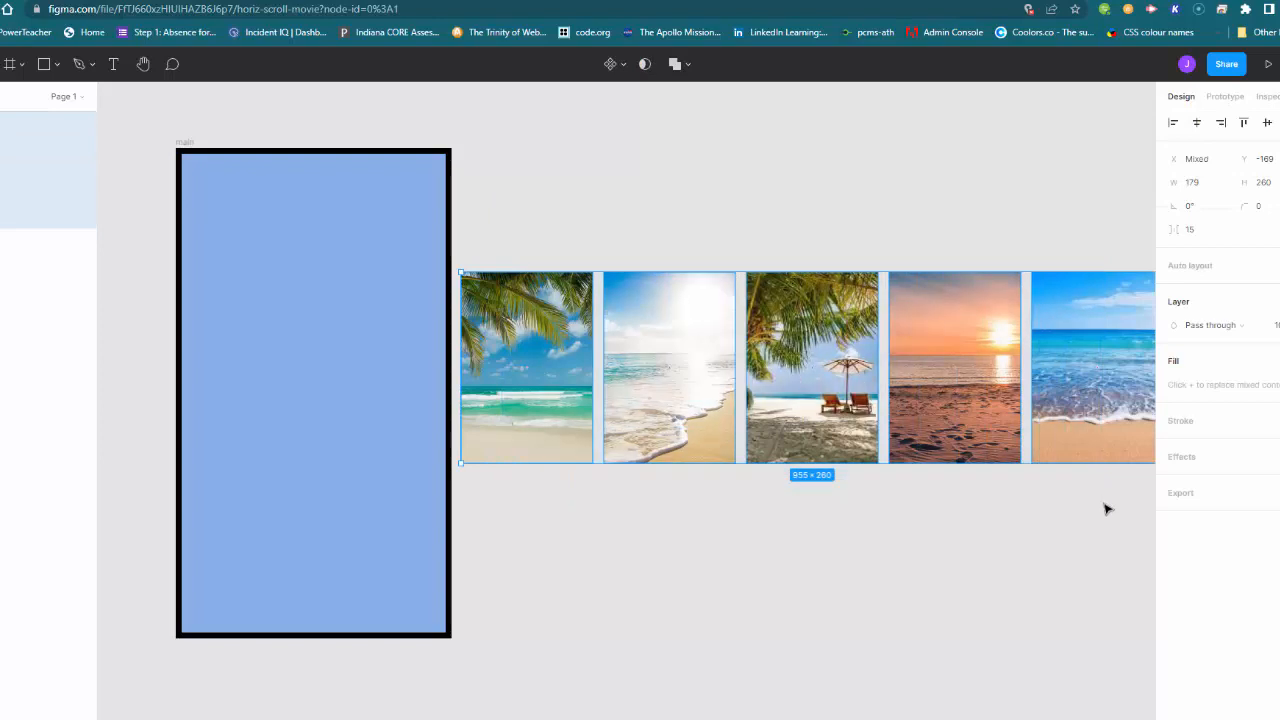
pyautogui.click(1267, 420)
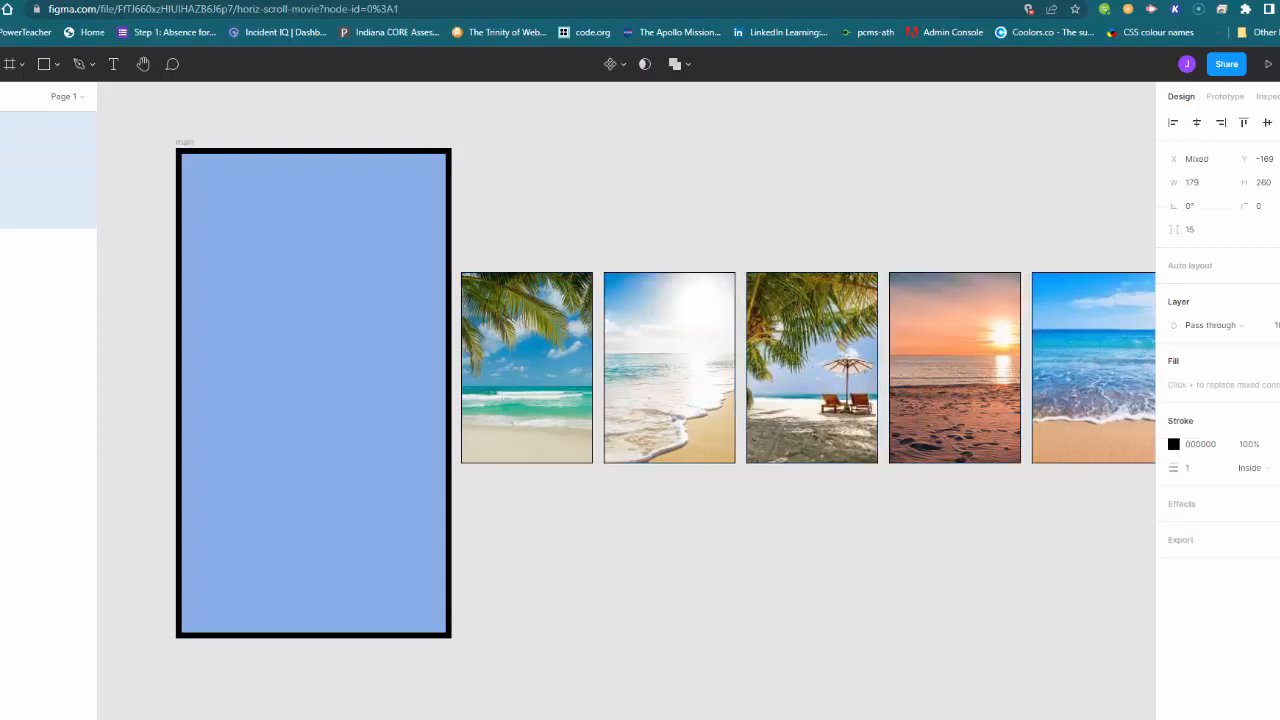
pyautogui.click(1188, 470)
pyautogui.write('5')
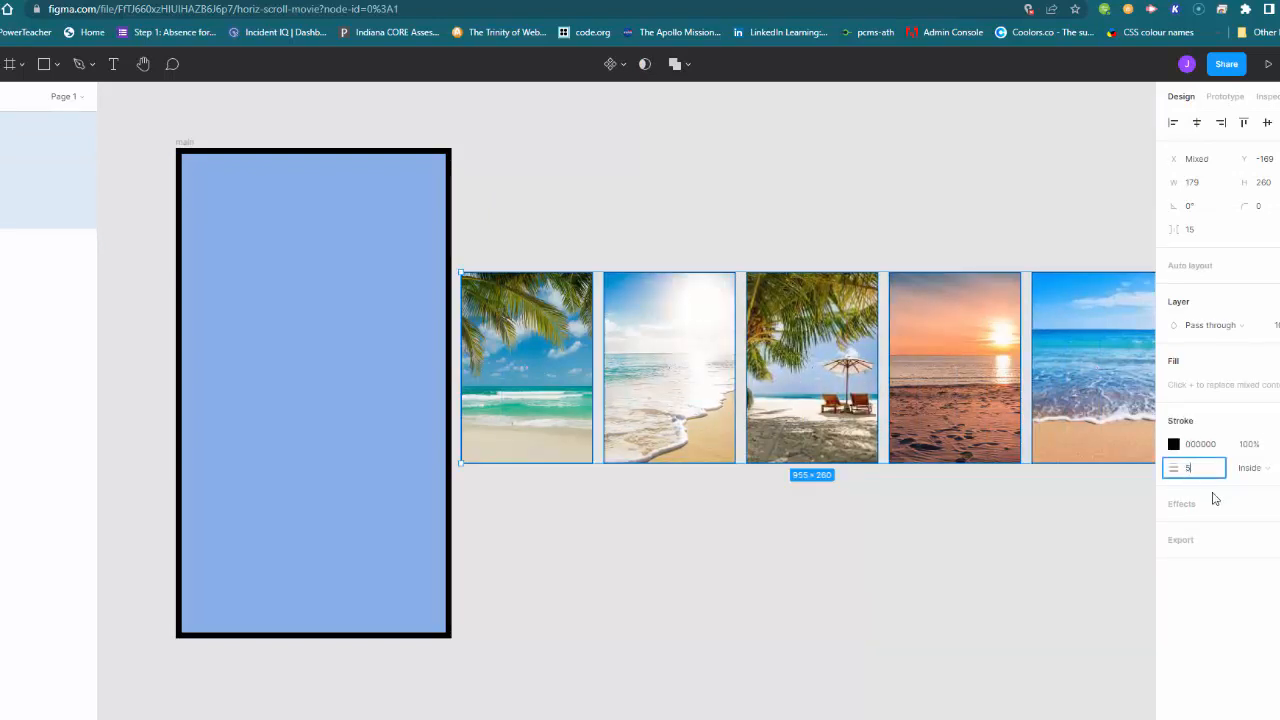
pyautogui.click(1250, 467)
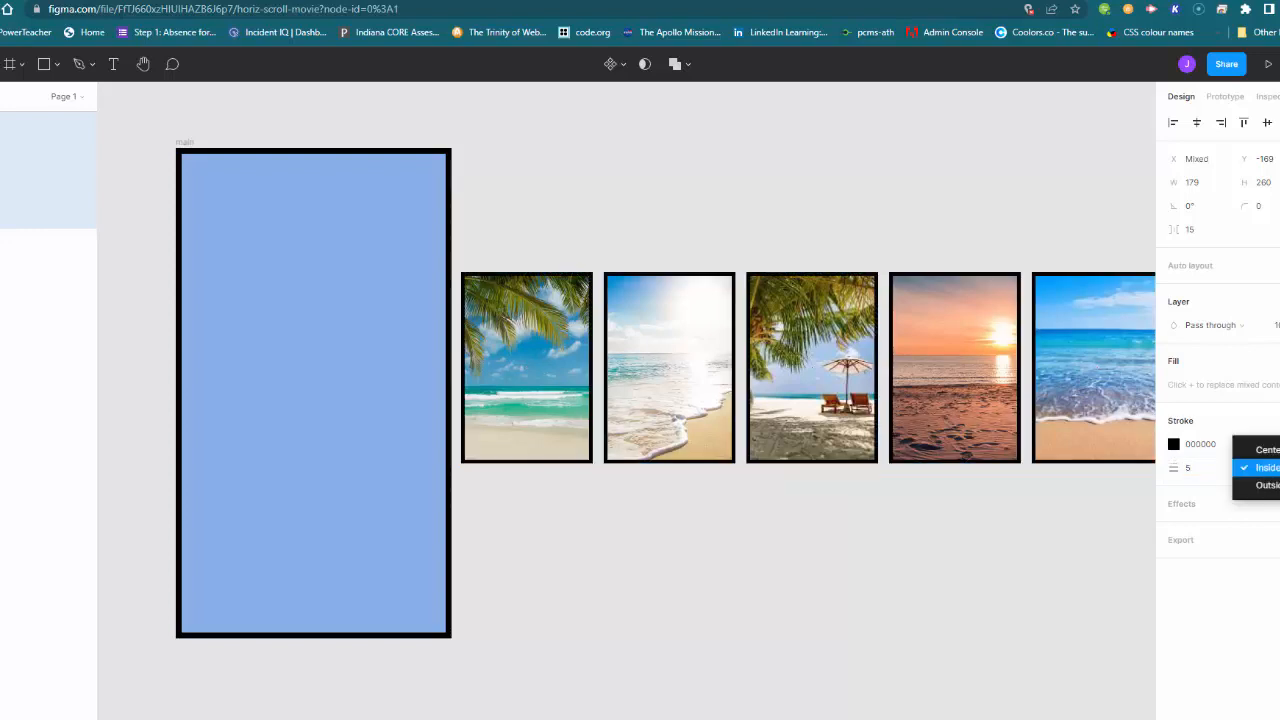
pyautogui.click(1250, 483)
pyautogui.click(923, 570)
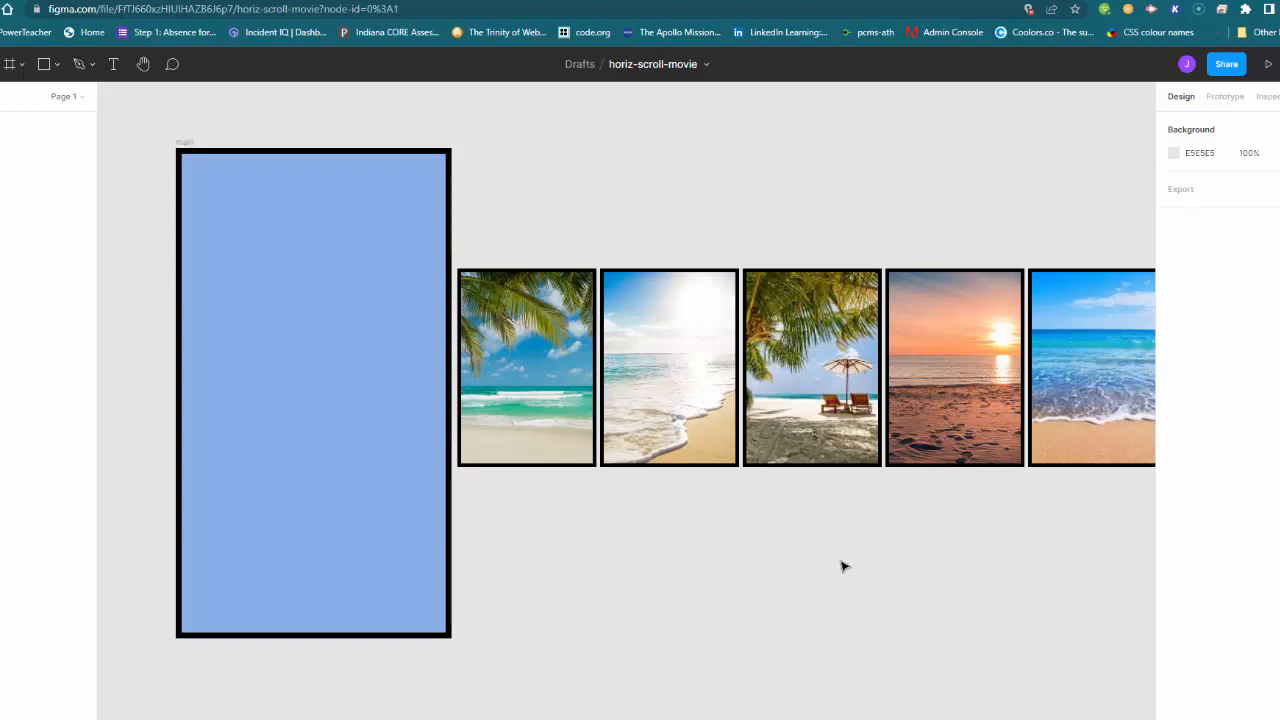
# Step: Check the PDF's frame-wrapping instructions, then select all five images and wrap them in a new frame with Frame selection
pyautogui.hotkey('alt', 'Tab')
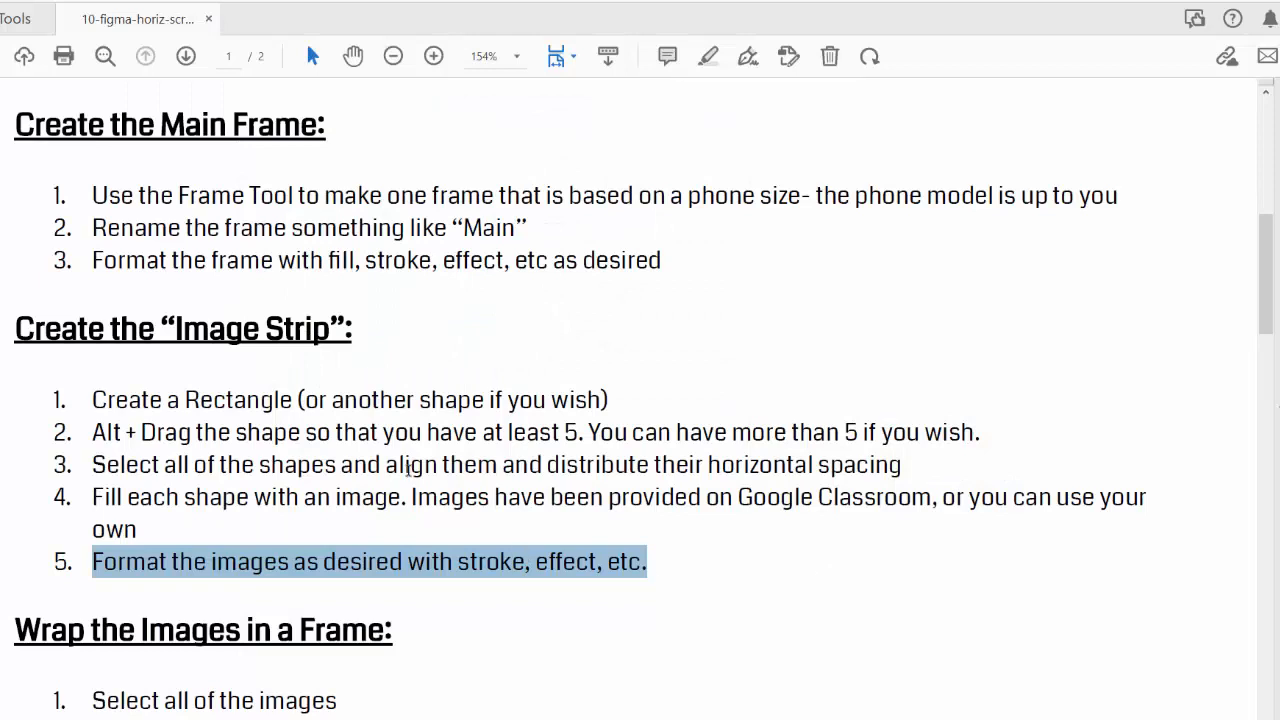
pyautogui.scroll(-5, 400, 466)
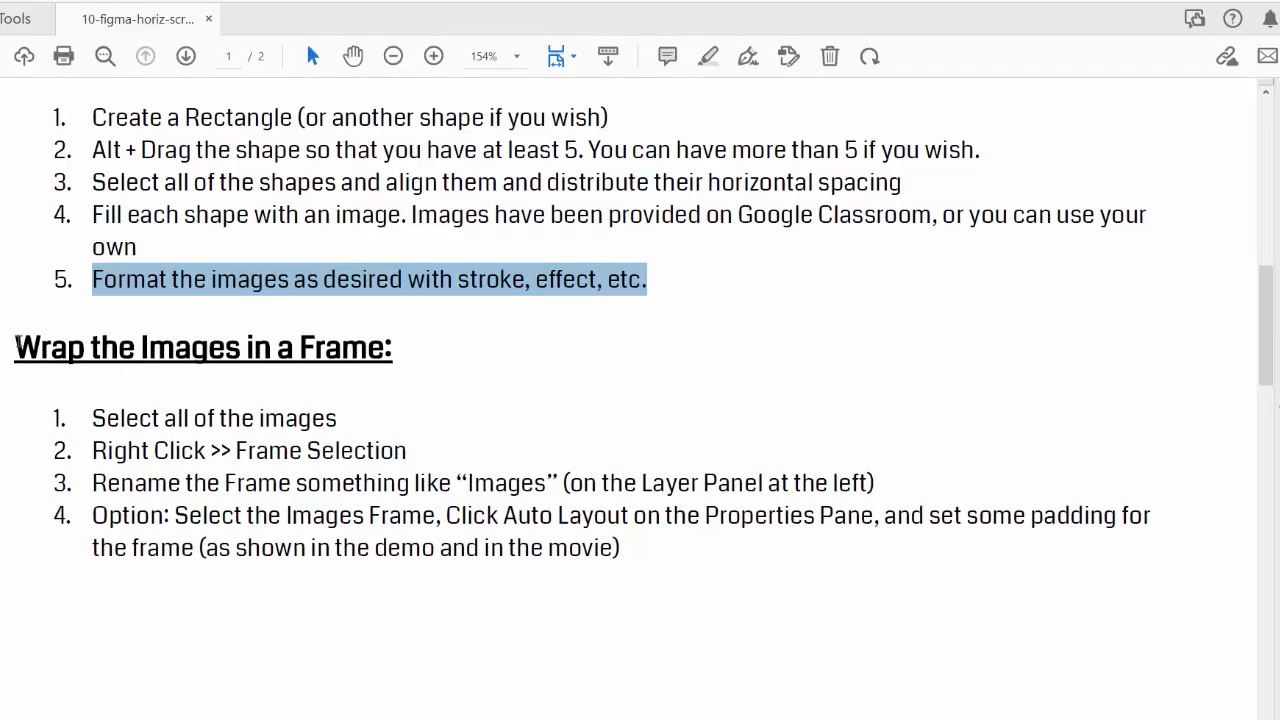
pyautogui.moveTo(16, 343); pyautogui.dragTo(401, 340)
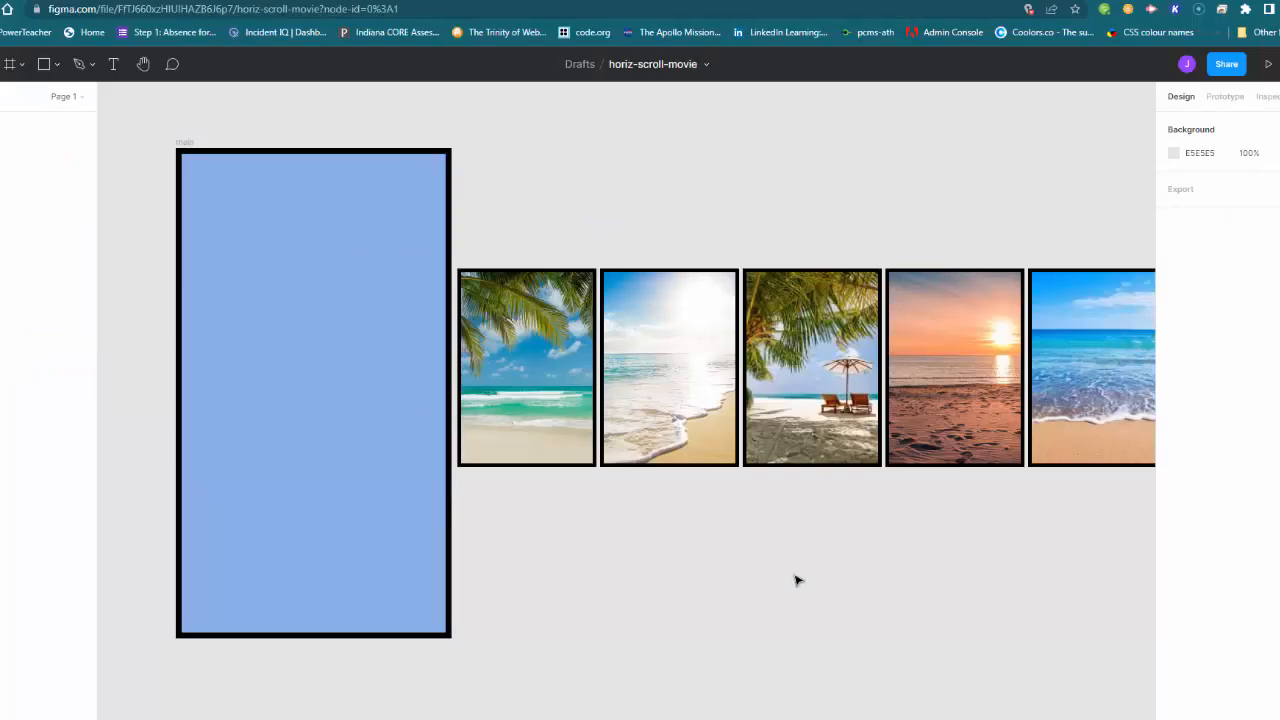
pyautogui.moveTo(515, 220); pyautogui.dragTo(1084, 519)
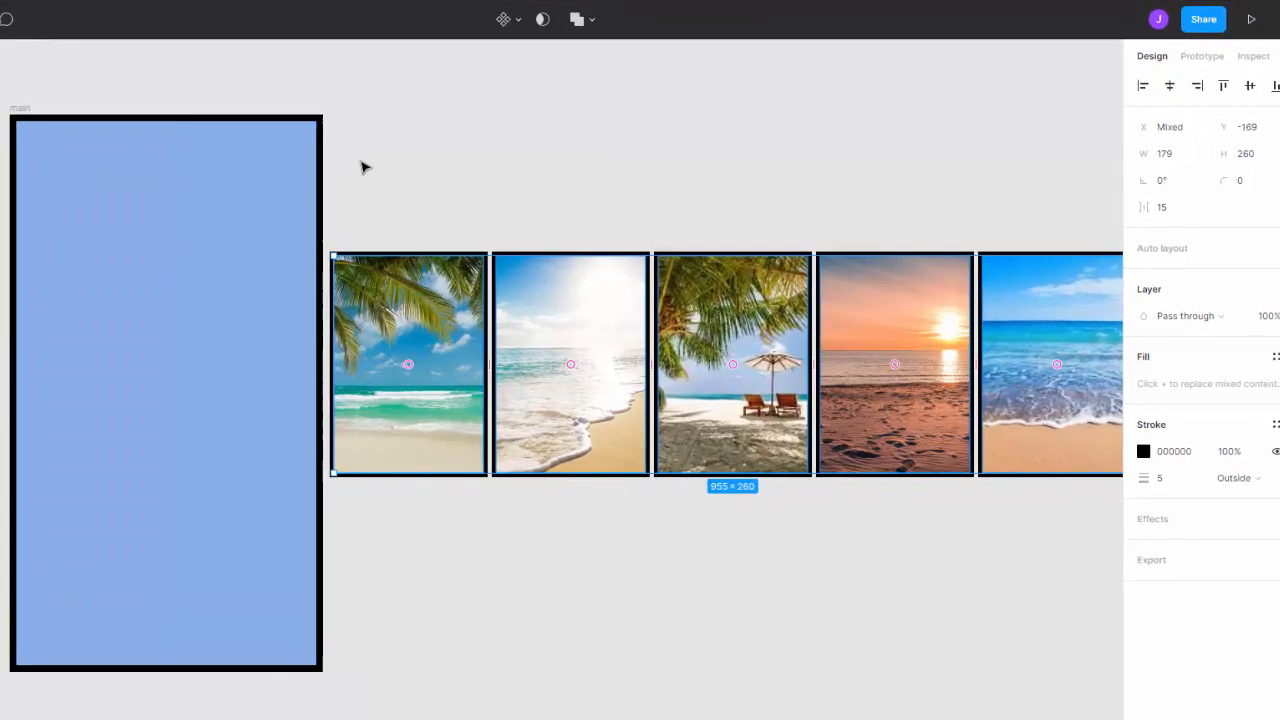
pyautogui.moveTo(485, 188); pyautogui.dragTo(614, 325)
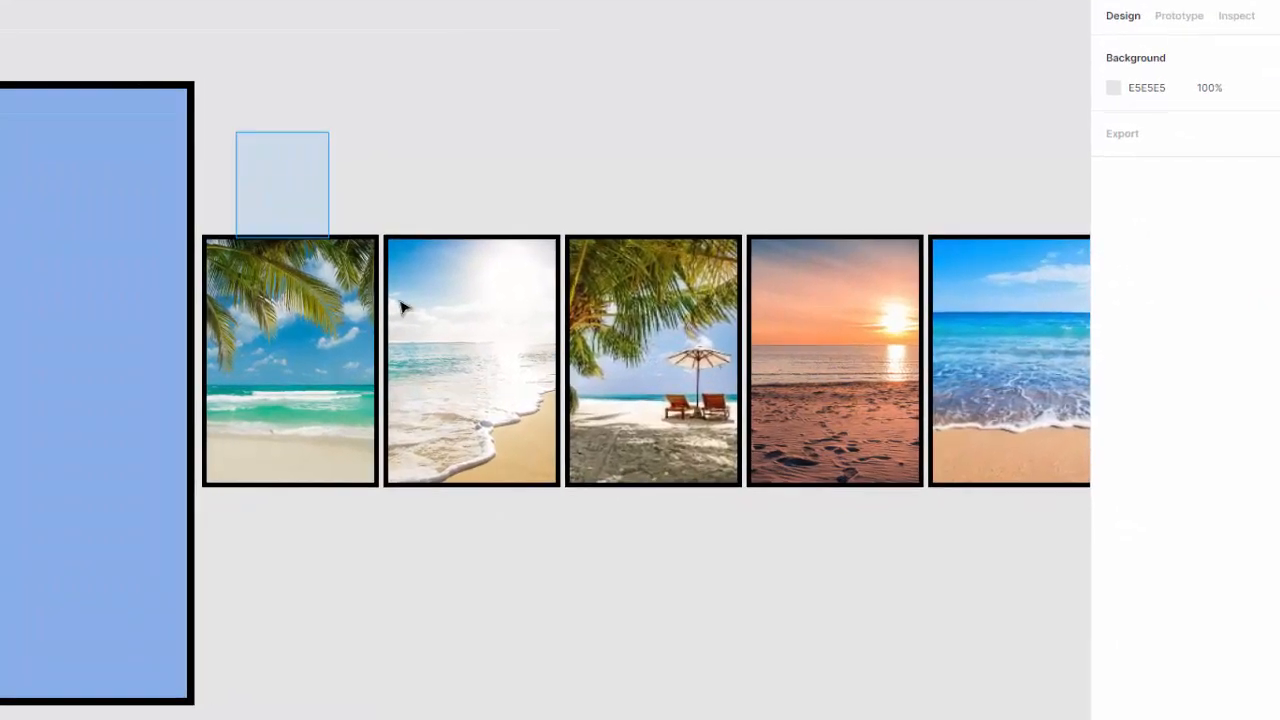
pyautogui.moveTo(400, 308); pyautogui.dragTo(1000, 568)
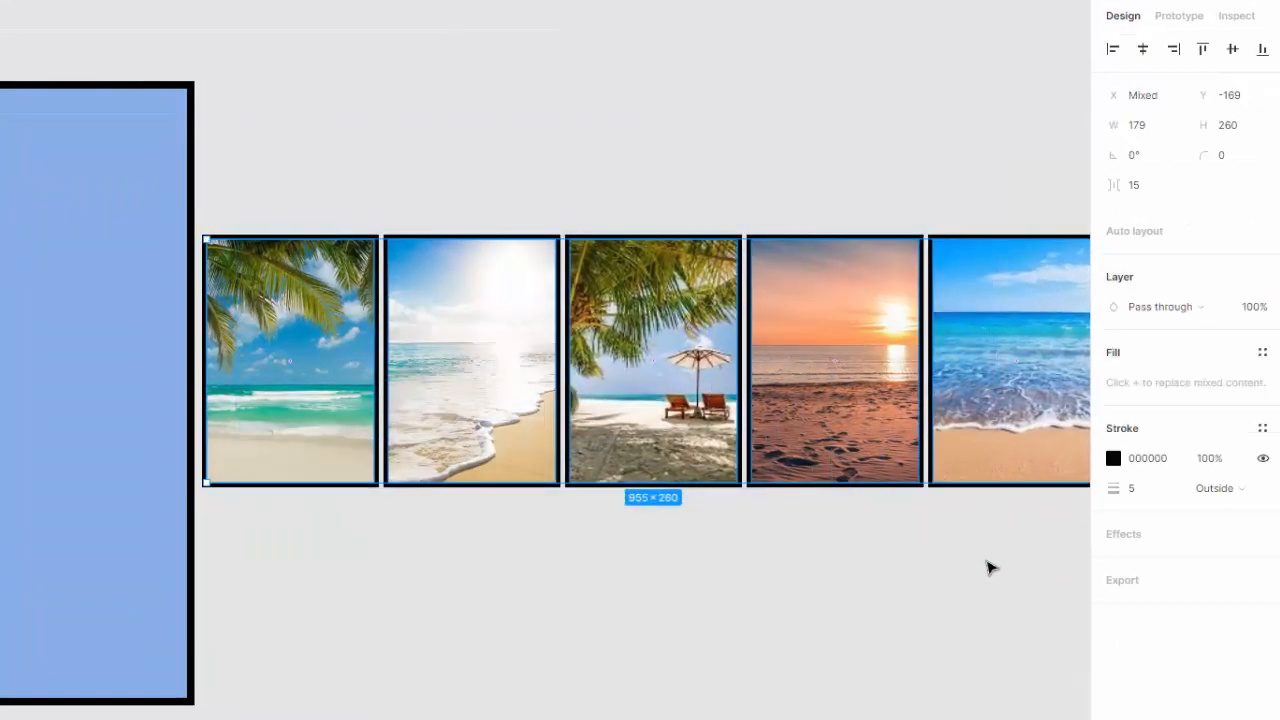
pyautogui.rightClick(430, 316)
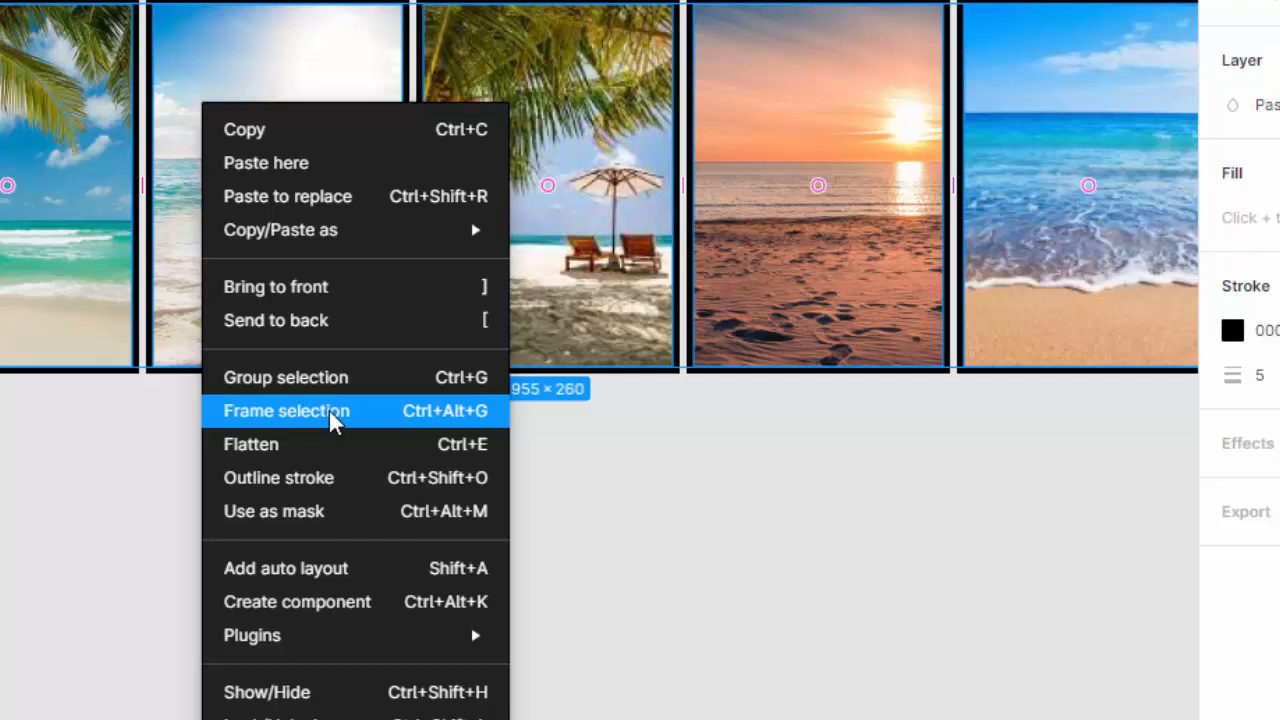
pyautogui.click(363, 418)
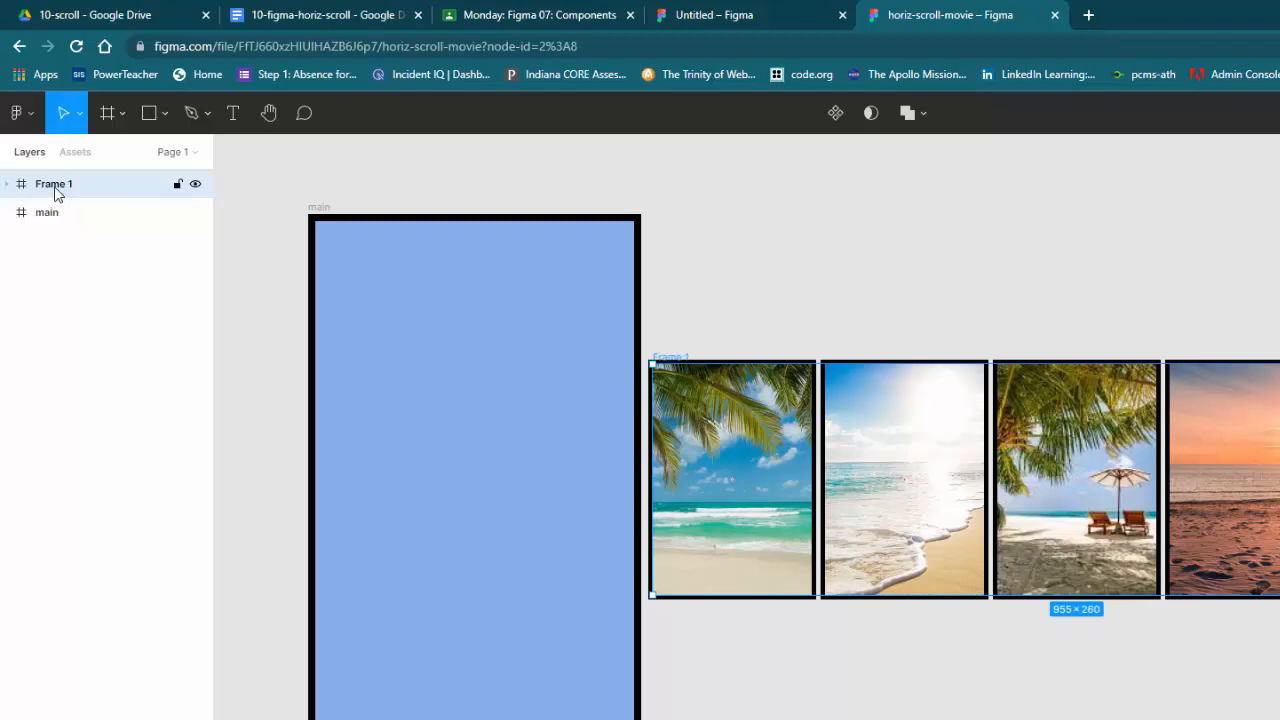
# Step: Rename the new frame as images in the layers list
pyautogui.doubleClick(56, 185)
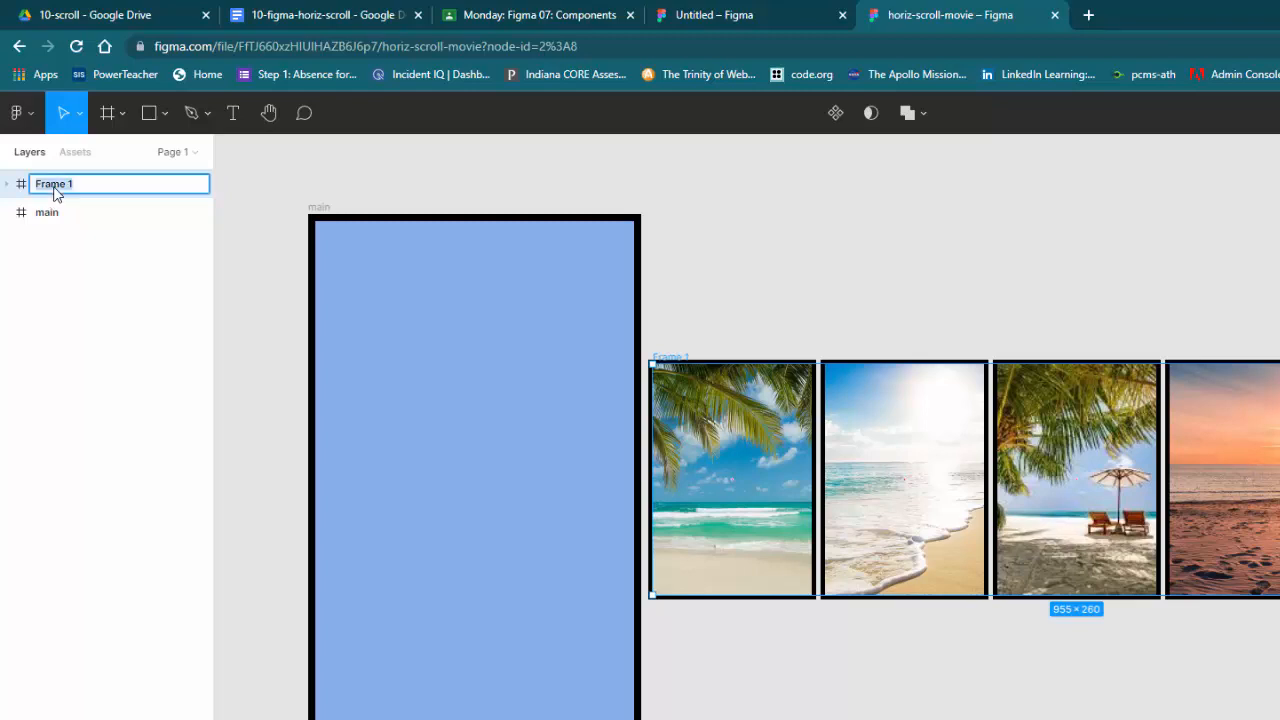
pyautogui.write('images')
pyautogui.press('Return')
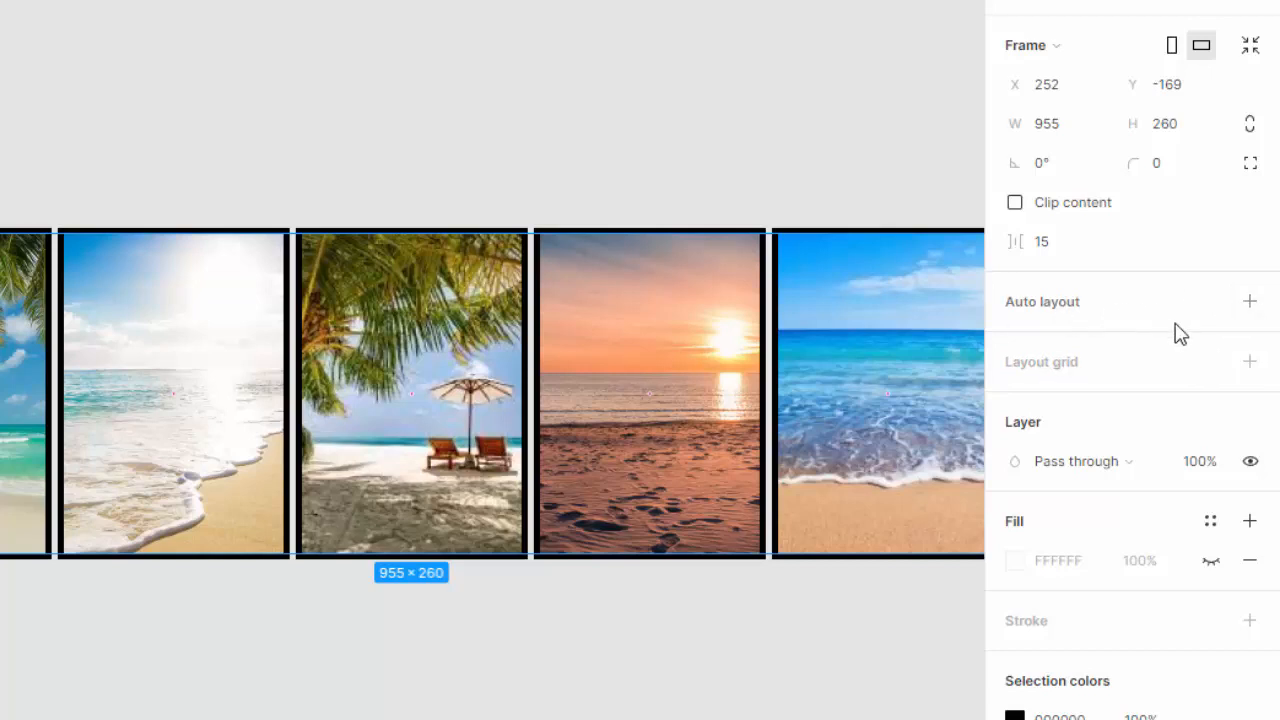
# Step: Add horizontal auto layout to the images frame and set its padding to 20 on all four sides
pyautogui.click(1249, 305)
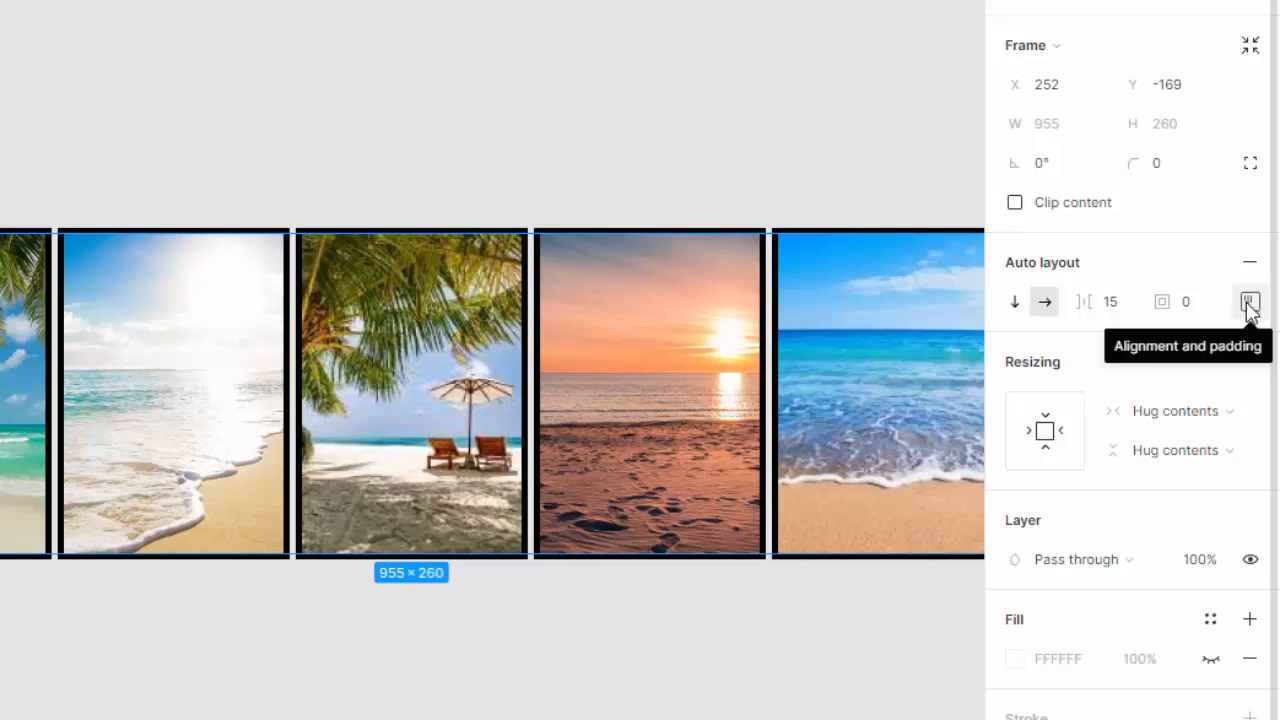
pyautogui.click(1249, 303)
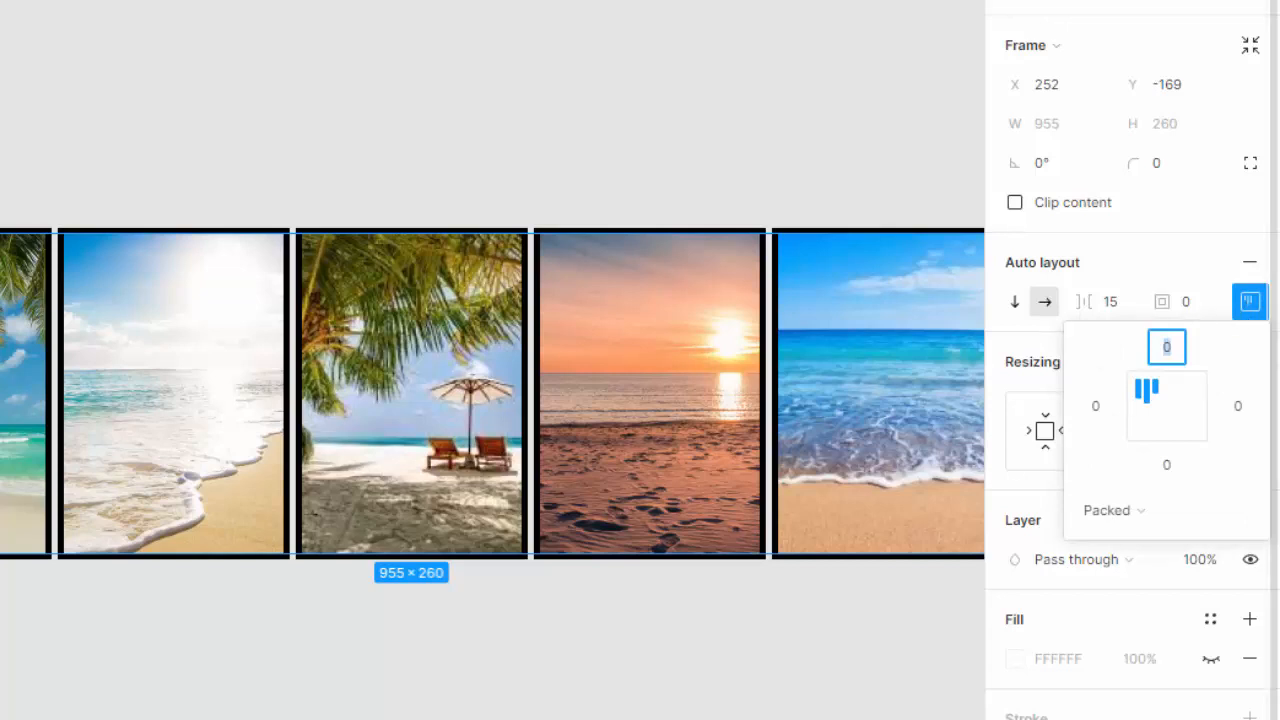
pyautogui.press('Tab')
pyautogui.write('20')
pyautogui.press('Tab')
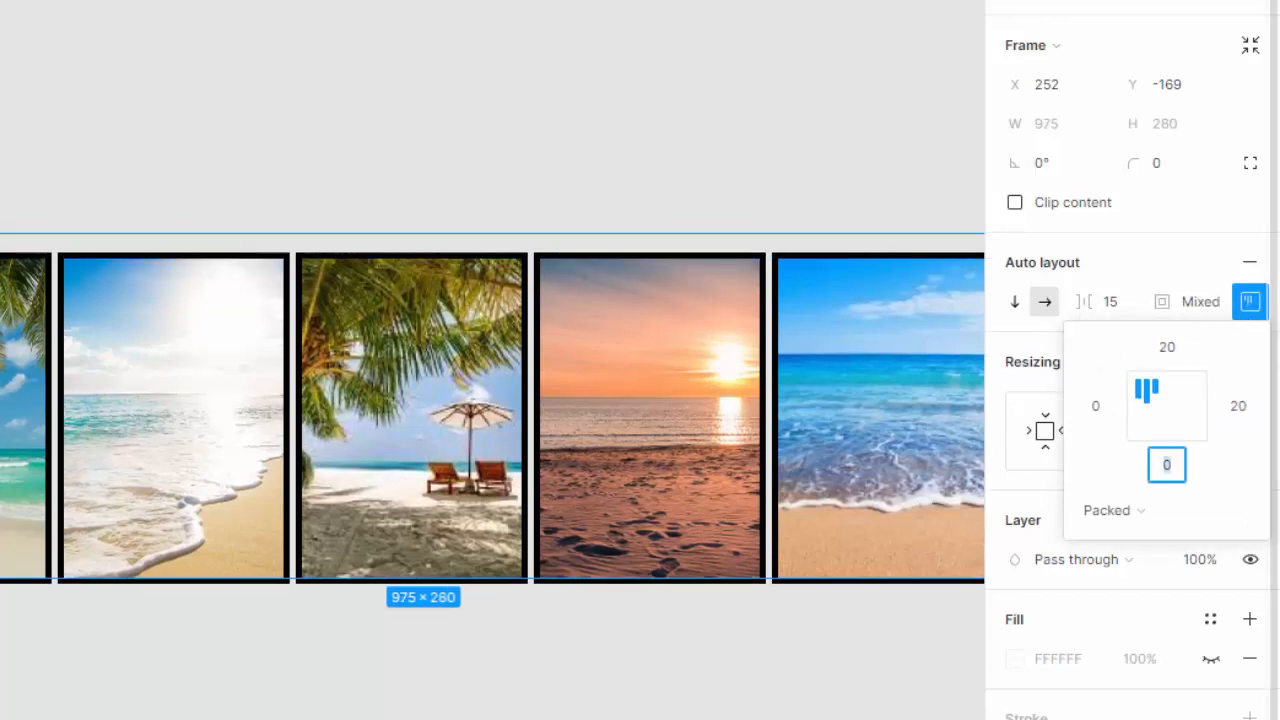
pyautogui.write('20')
pyautogui.press('Tab')
pyautogui.write('20')
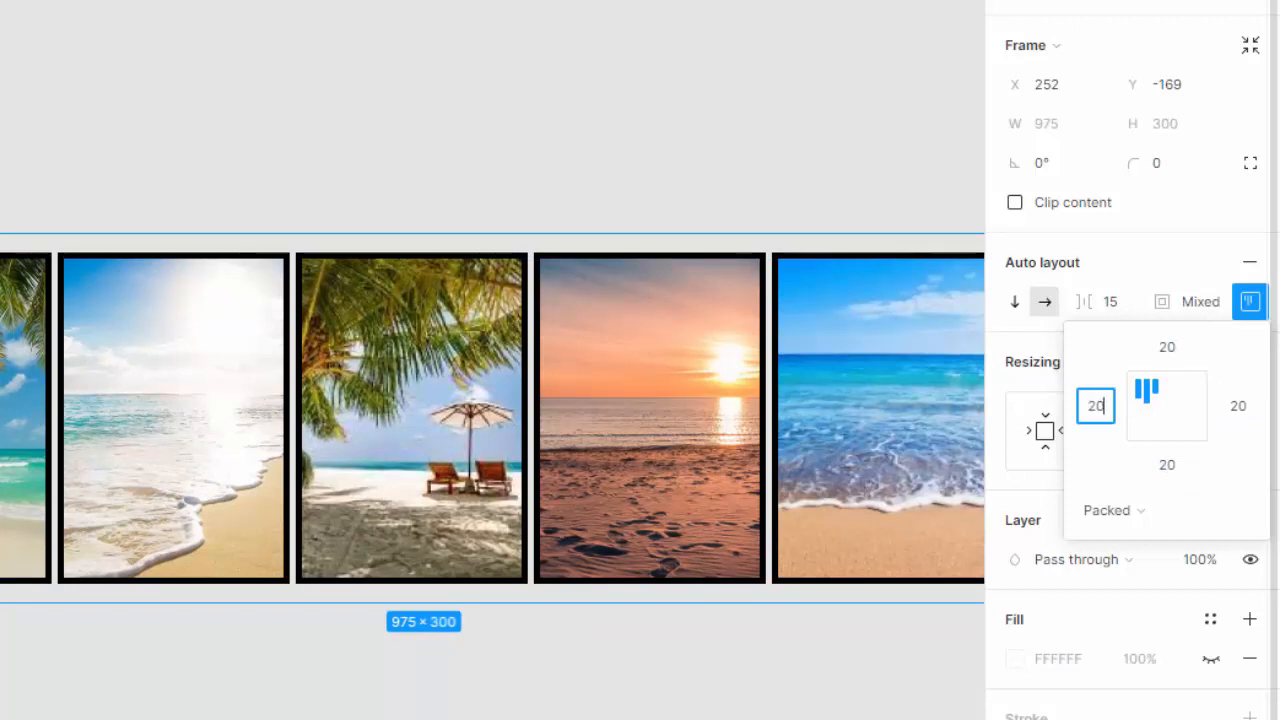
pyautogui.press('Tab')
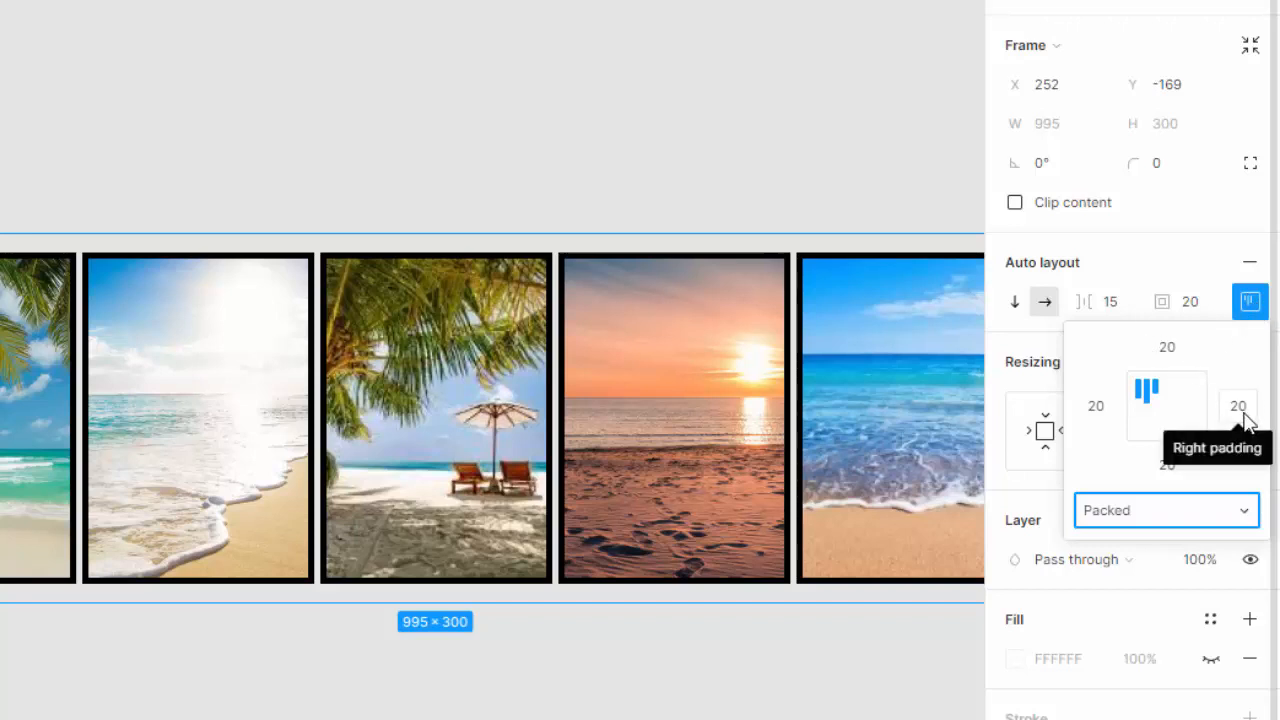
pyautogui.click(1249, 303)
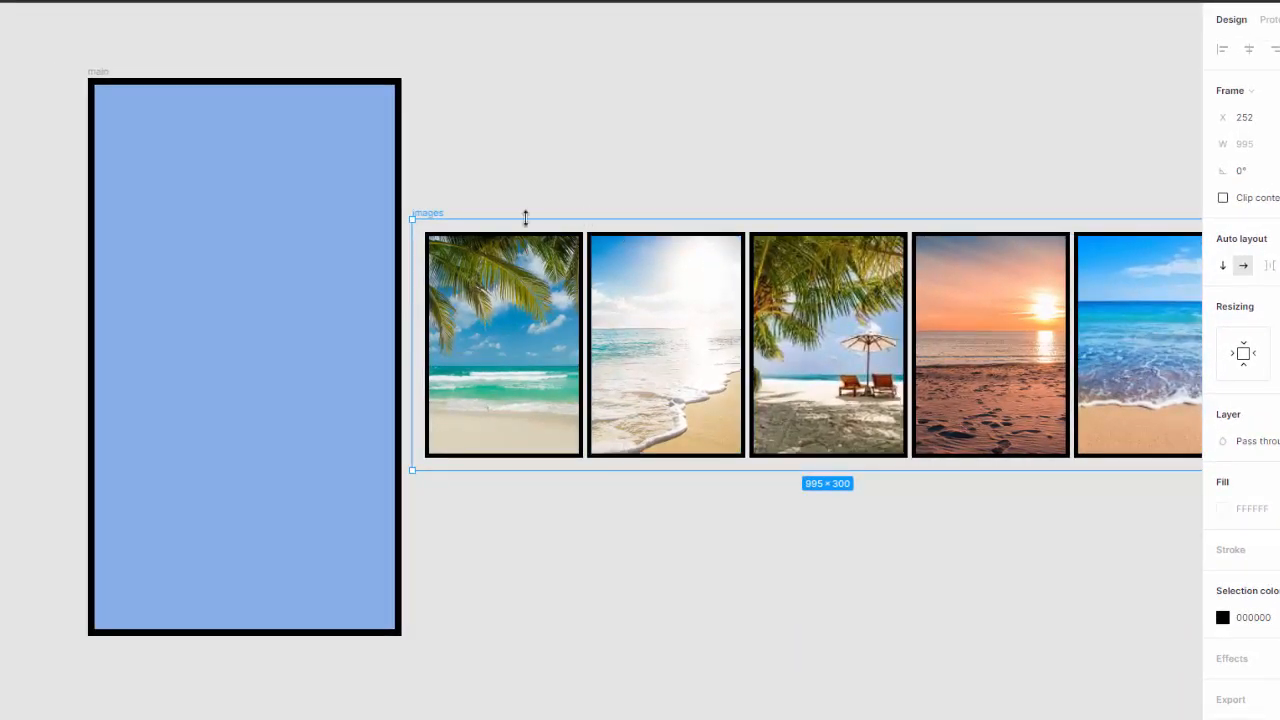
# Step: Review the PDF's remaining wrap-frame steps and the instructions for arranging the frames in the layer panel
pyautogui.hotkey('alt', 'Tab')
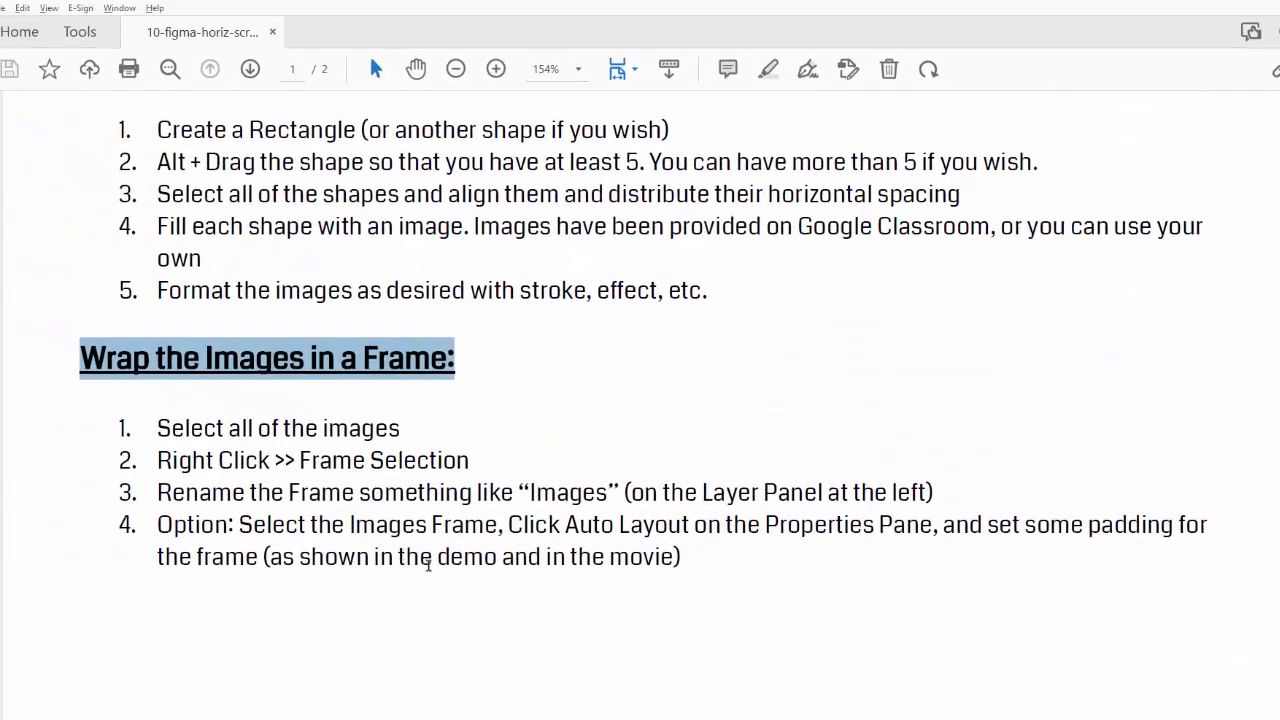
pyautogui.moveTo(175, 430); pyautogui.dragTo(369, 435)
pyautogui.moveTo(273, 462); pyautogui.dragTo(697, 490)
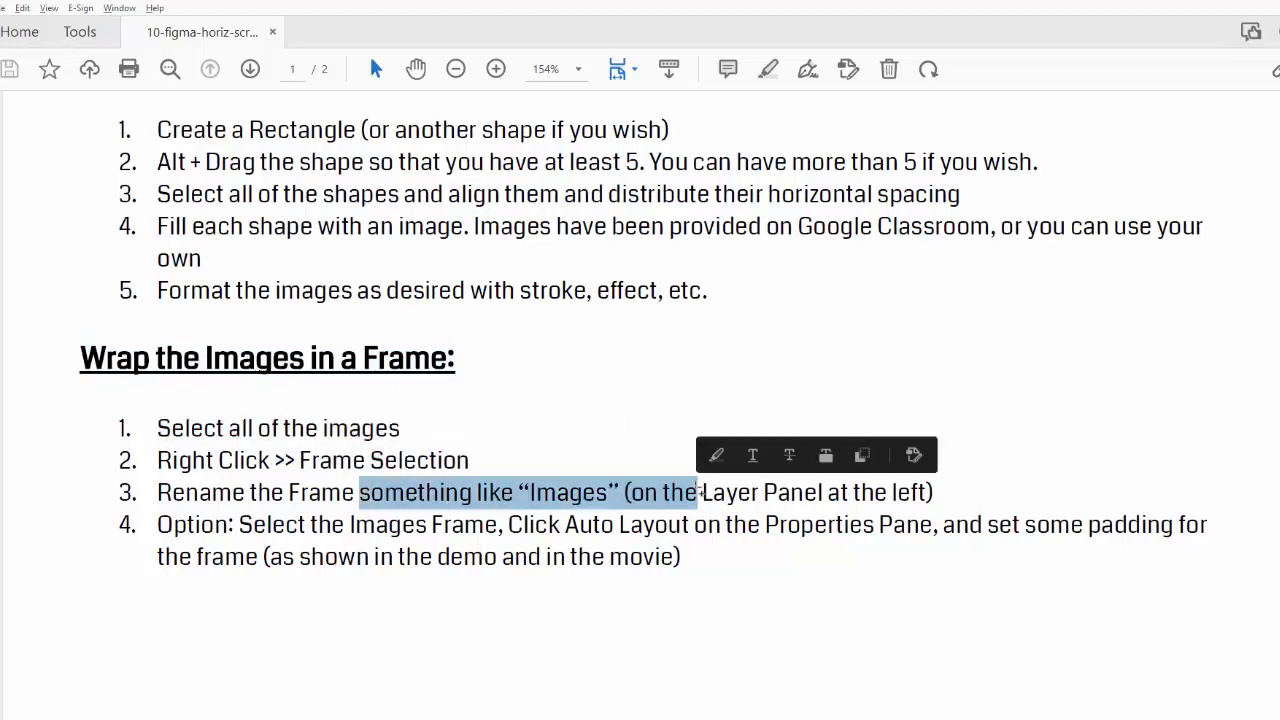
pyautogui.moveTo(360, 527); pyautogui.dragTo(929, 545)
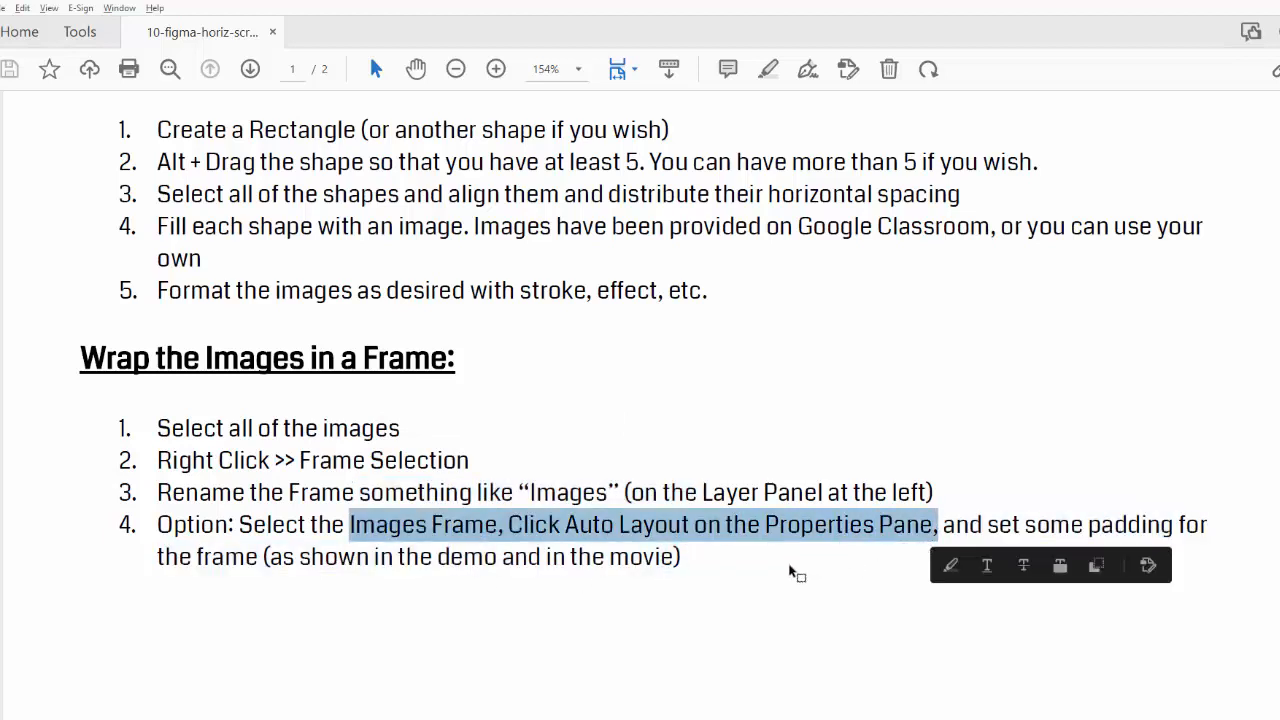
pyautogui.scroll(-3, 790, 572)
pyautogui.scroll(-8, 790, 572)
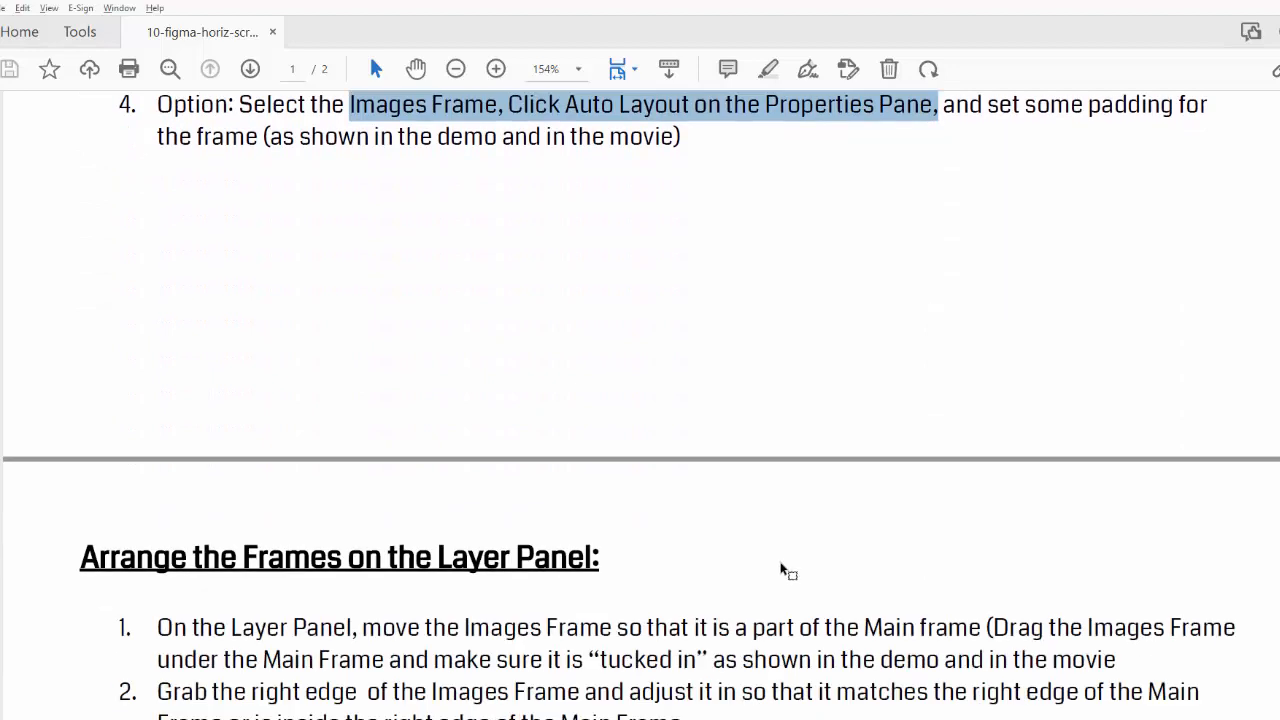
pyautogui.moveTo(80, 313); pyautogui.dragTo(601, 309)
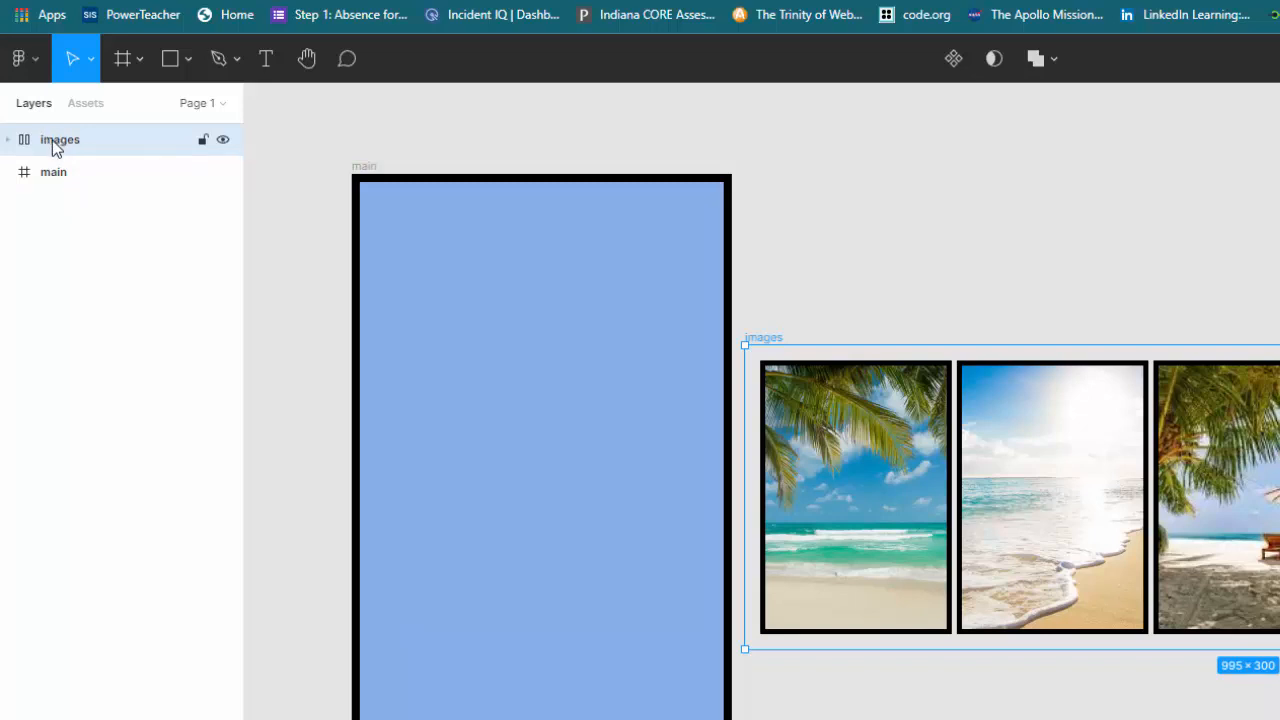
# Step: Nest the images frame inside the main frame in the layers list and move the strip to overlap the main frame
pyautogui.moveTo(55, 143); pyautogui.dragTo(137, 194)
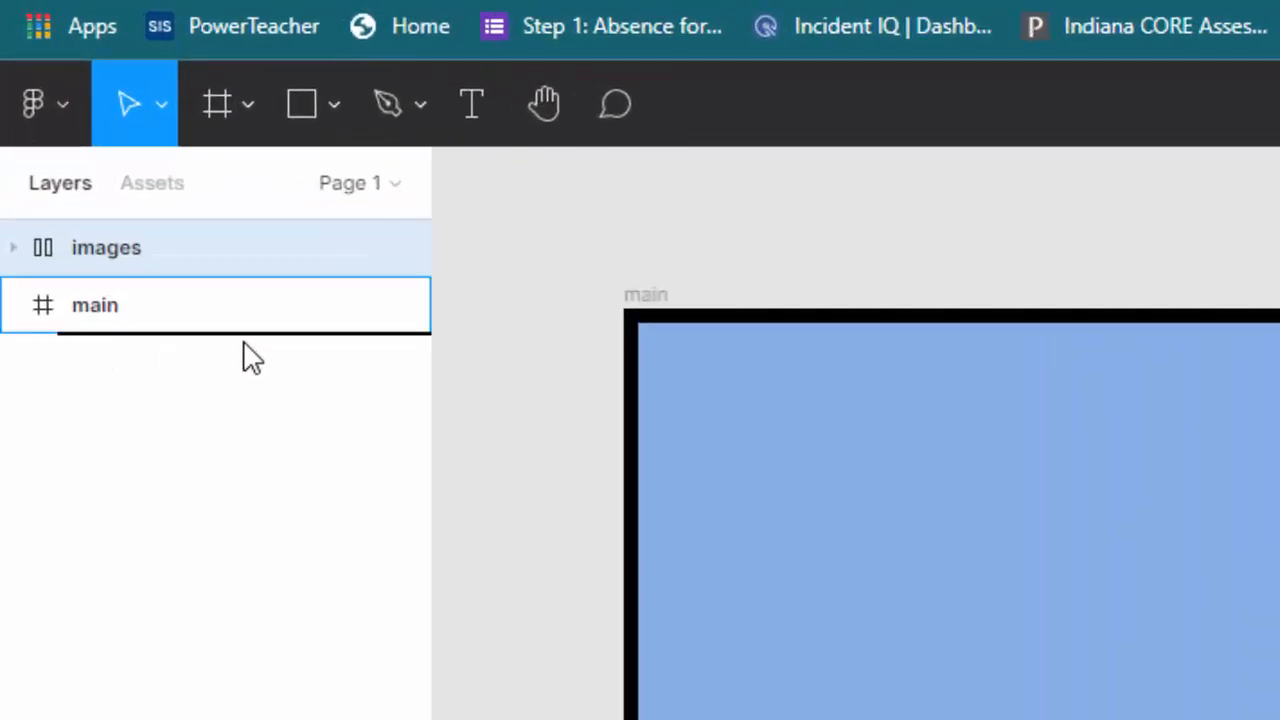
pyautogui.moveTo(243, 342); pyautogui.dragTo(363, 336)
pyautogui.moveTo(365, 338); pyautogui.dragTo(363, 343)
pyautogui.click(243, 249)
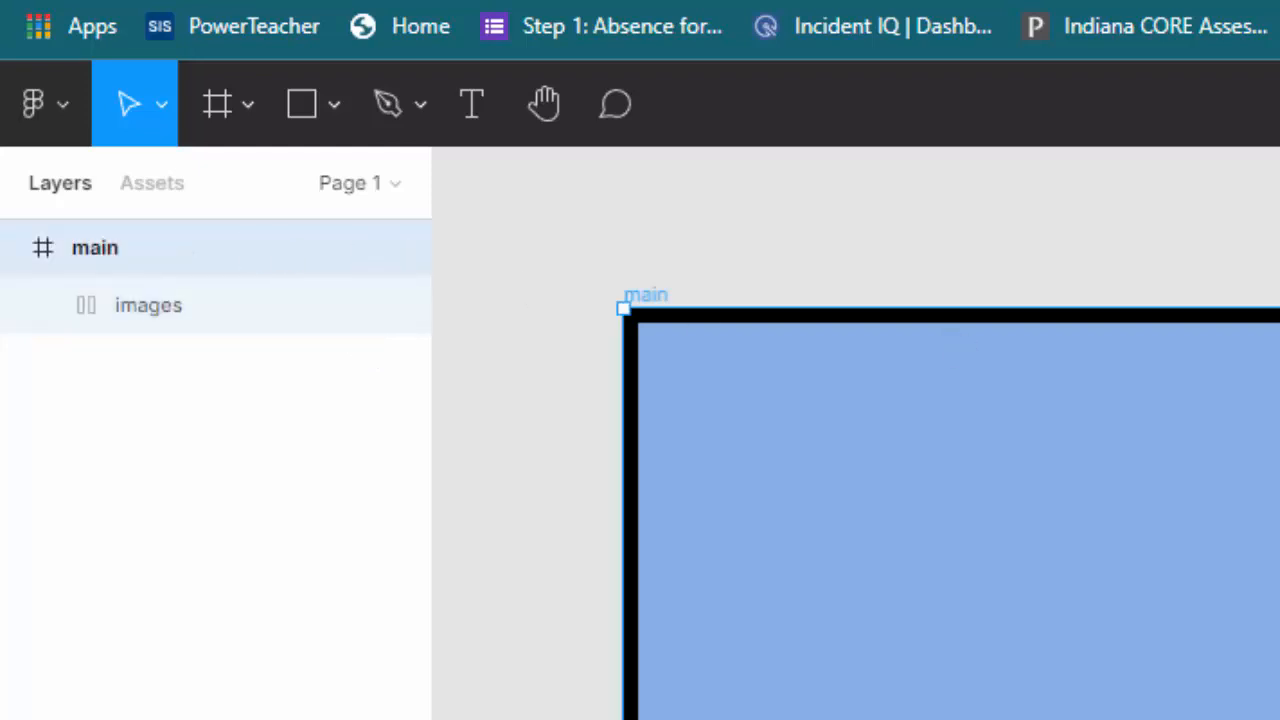
pyautogui.click(182, 306)
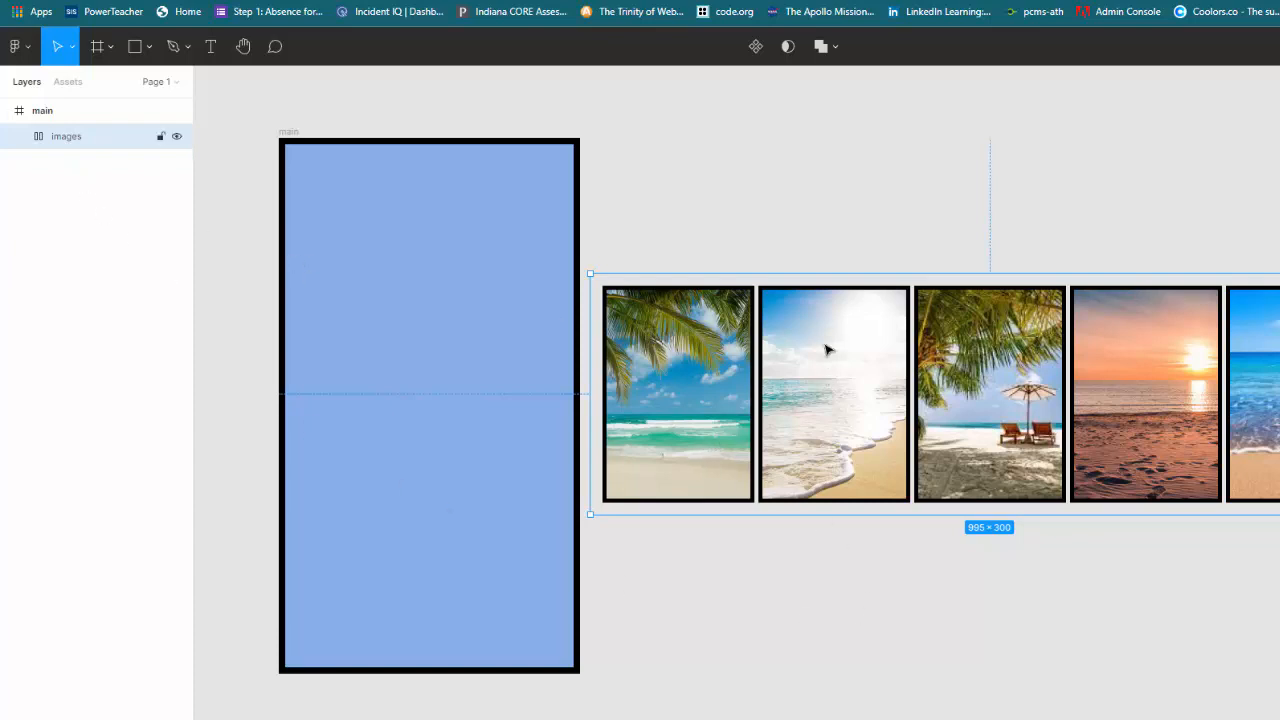
pyautogui.moveTo(816, 352); pyautogui.dragTo(567, 322)
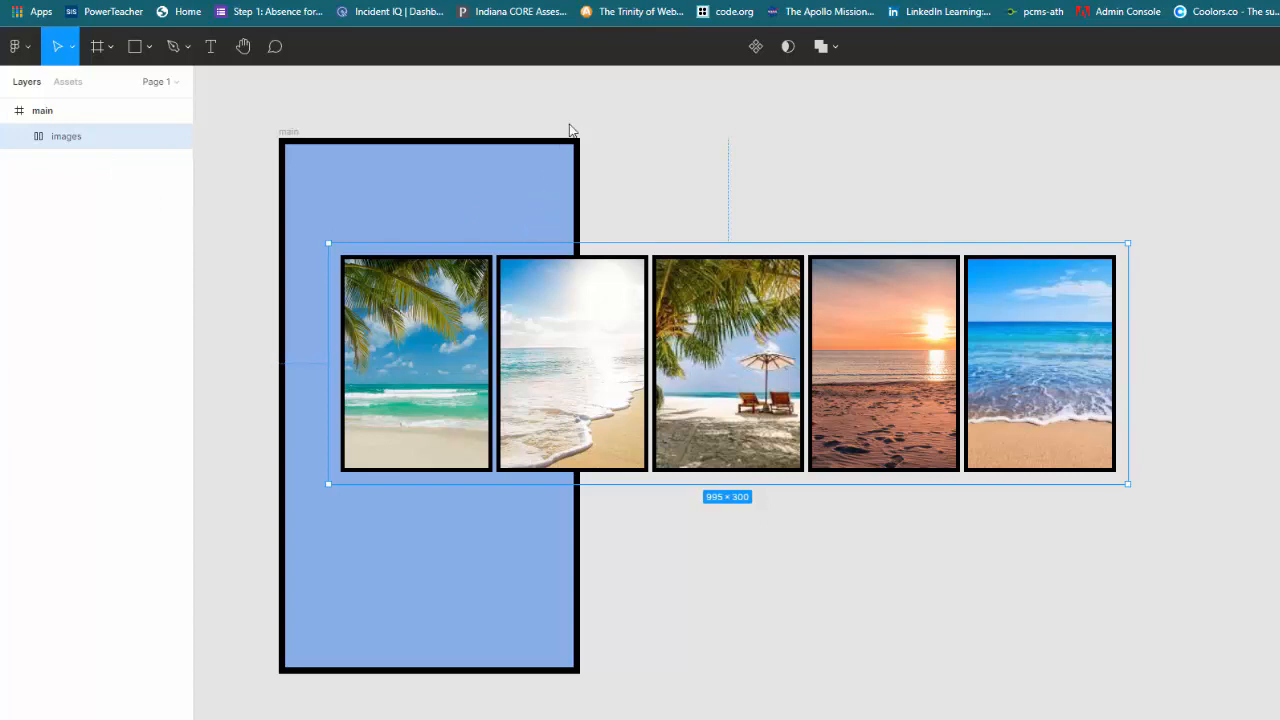
# Step: Narrow the images frame from its right edge to about 206 × 300 so it sits inside the main frame
pyautogui.hotkey('alt', 'Tab')
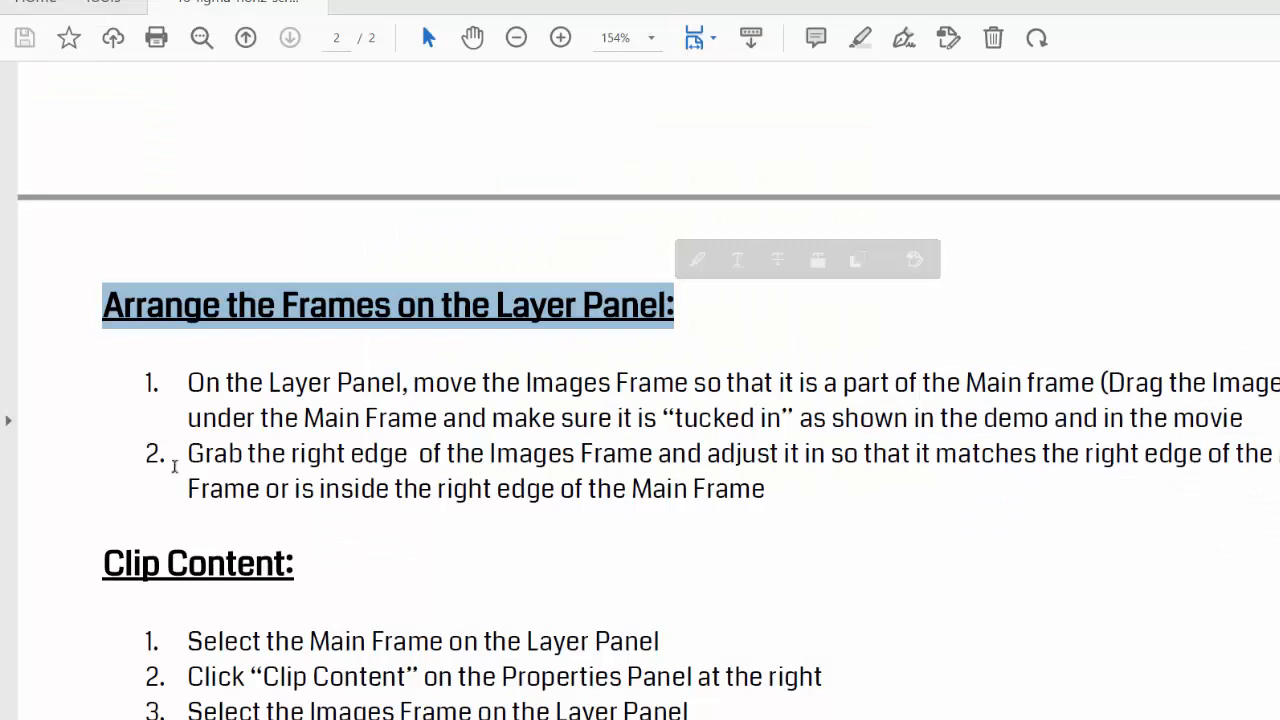
pyautogui.moveTo(189, 455); pyautogui.dragTo(804, 510)
pyautogui.hotkey('alt', 'Tab')
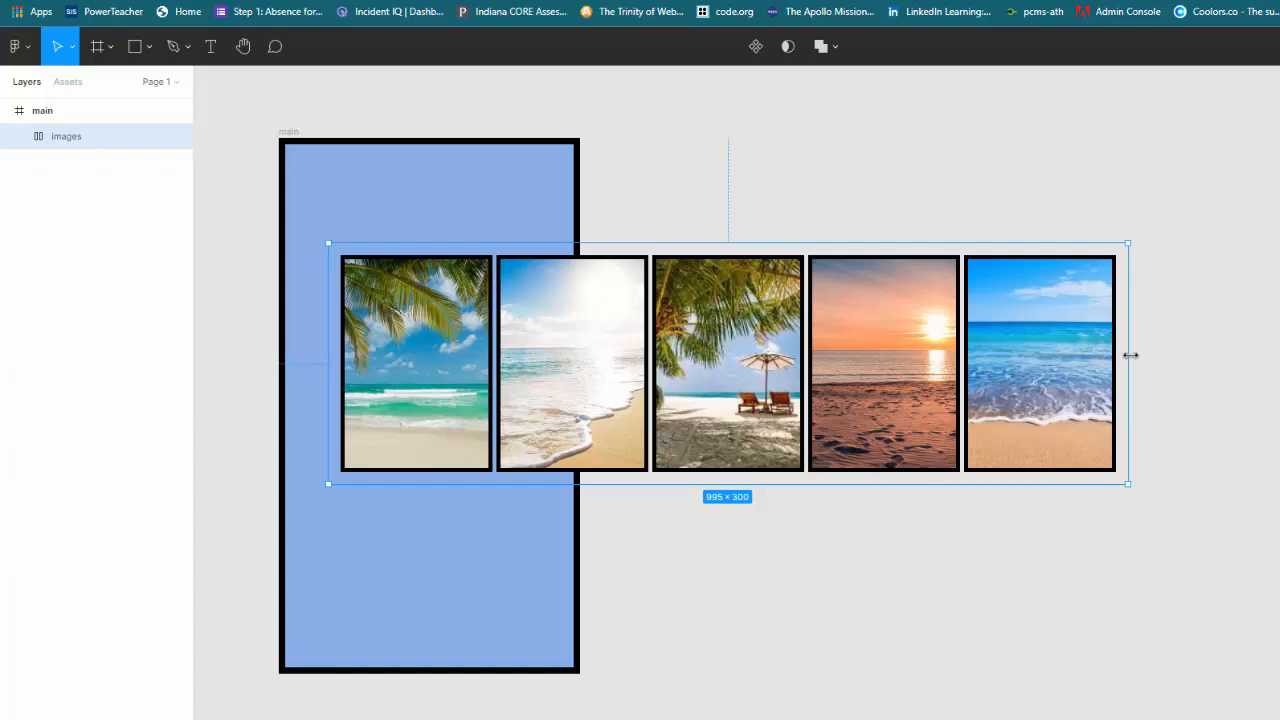
pyautogui.moveTo(1130, 355); pyautogui.dragTo(495, 412)
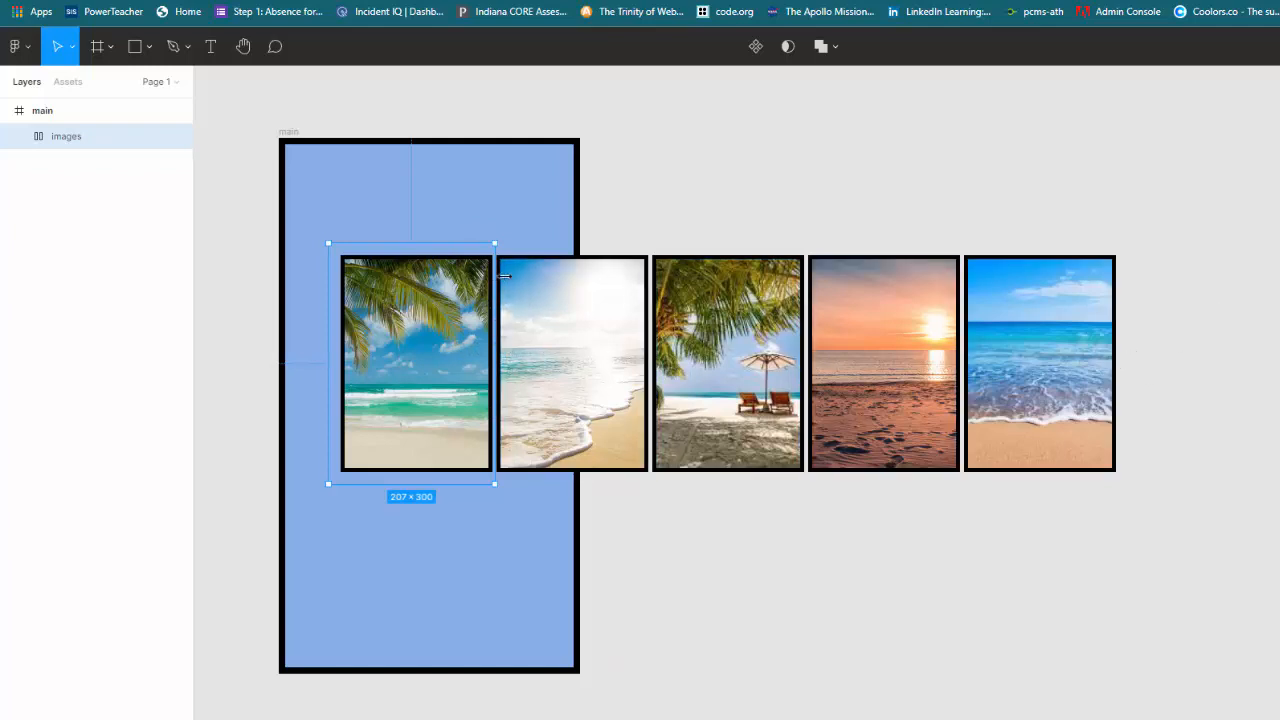
pyautogui.moveTo(497, 256); pyautogui.dragTo(578, 238)
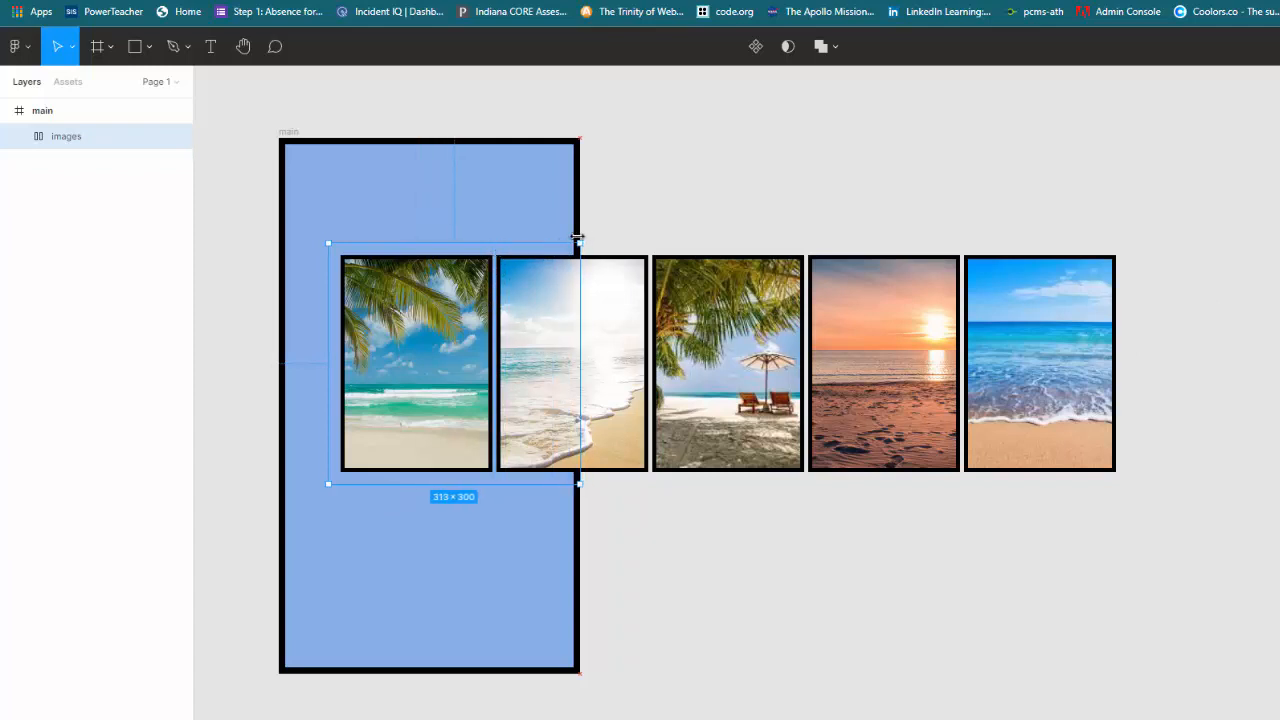
pyautogui.moveTo(577, 238); pyautogui.dragTo(494, 262)
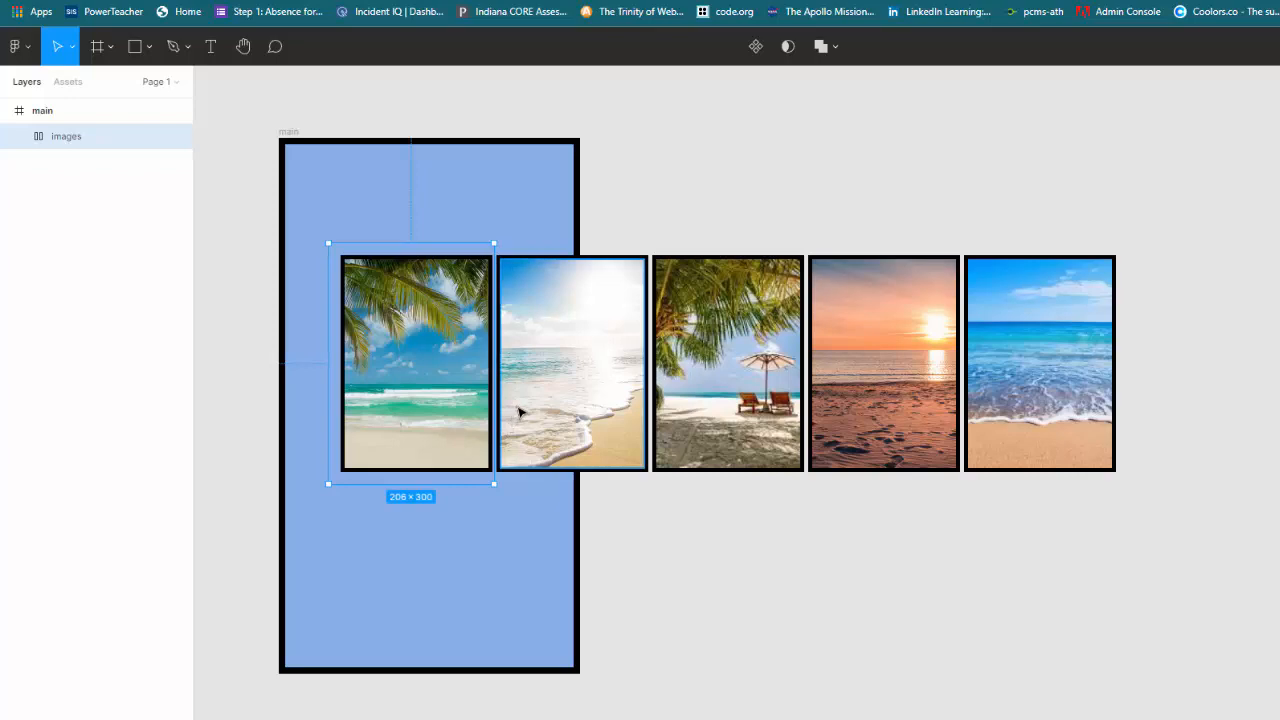
# Step: Review the PDF's frame-resizing instruction and the Clip Content steps
pyautogui.hotkey('alt', 'Tab')
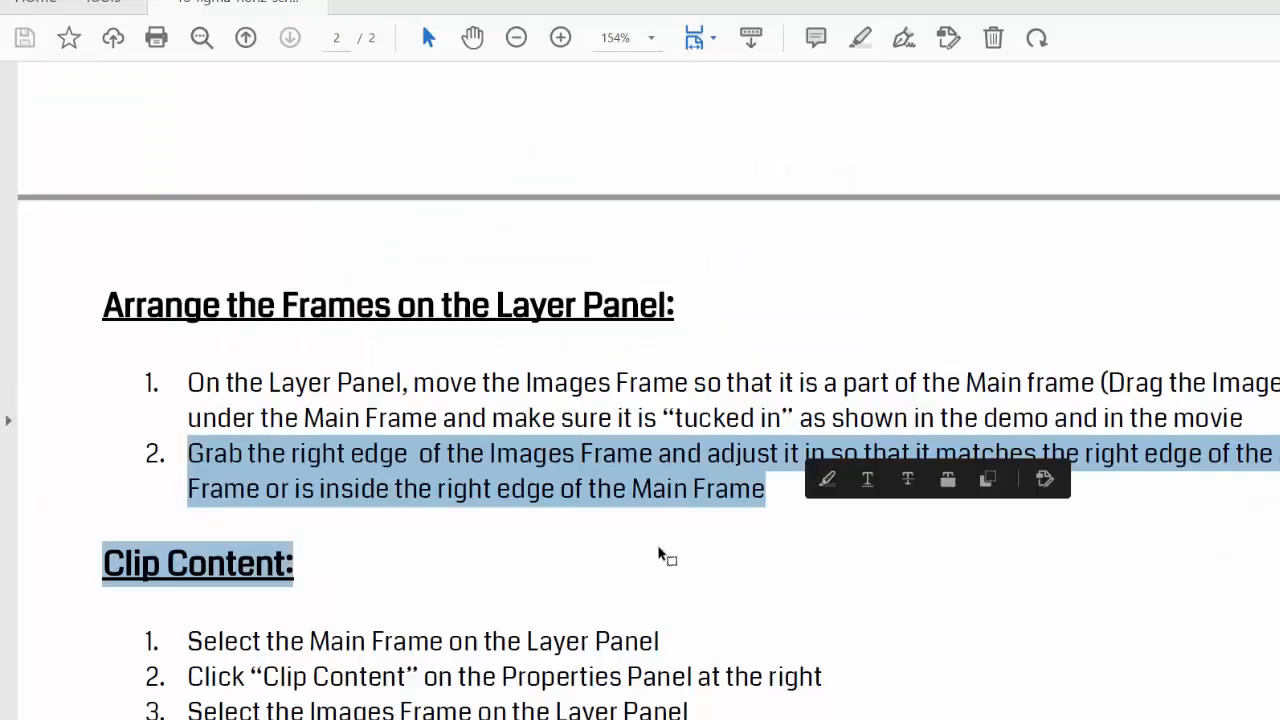
pyautogui.click(426, 443)
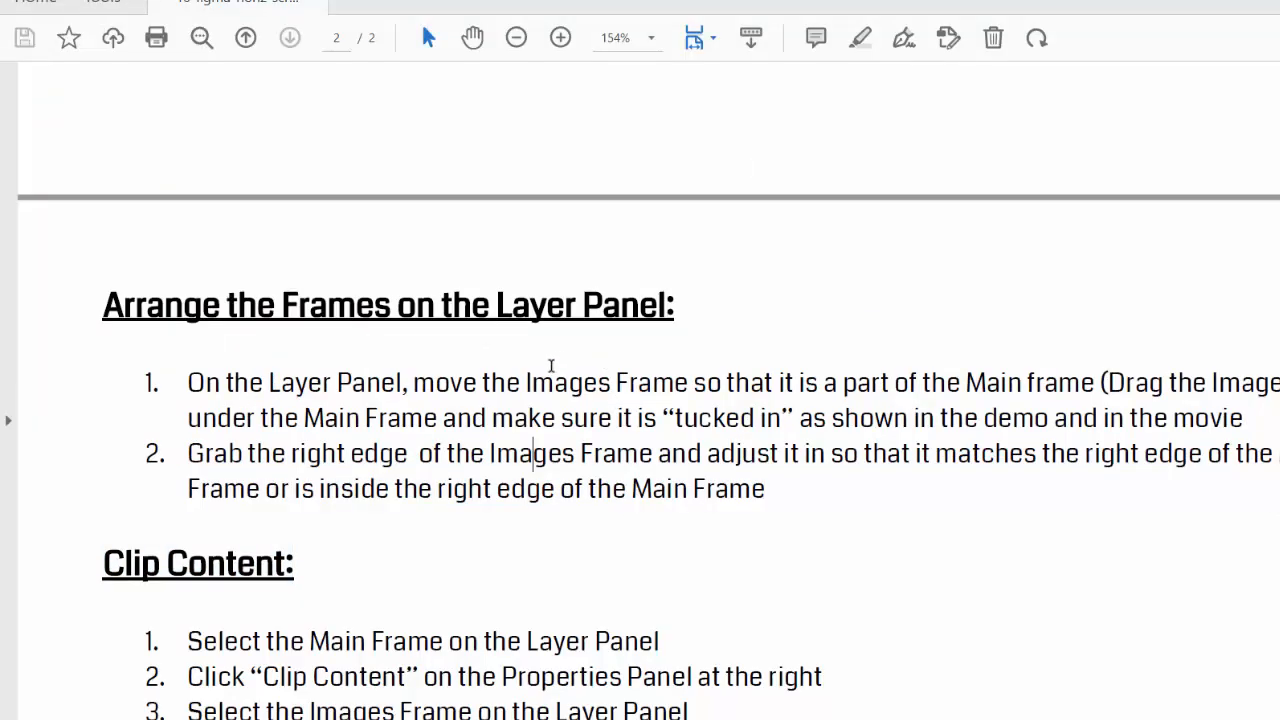
pyautogui.moveTo(529, 383); pyautogui.dragTo(719, 379)
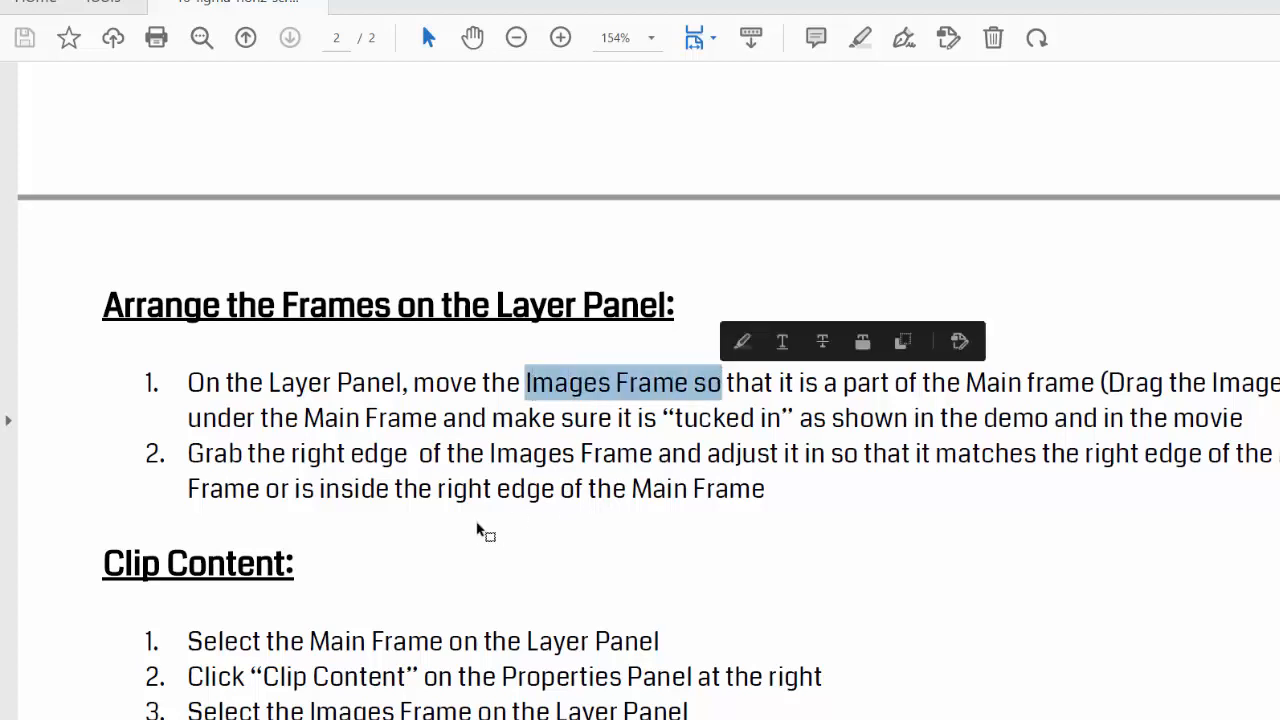
pyautogui.moveTo(291, 455); pyautogui.dragTo(703, 455)
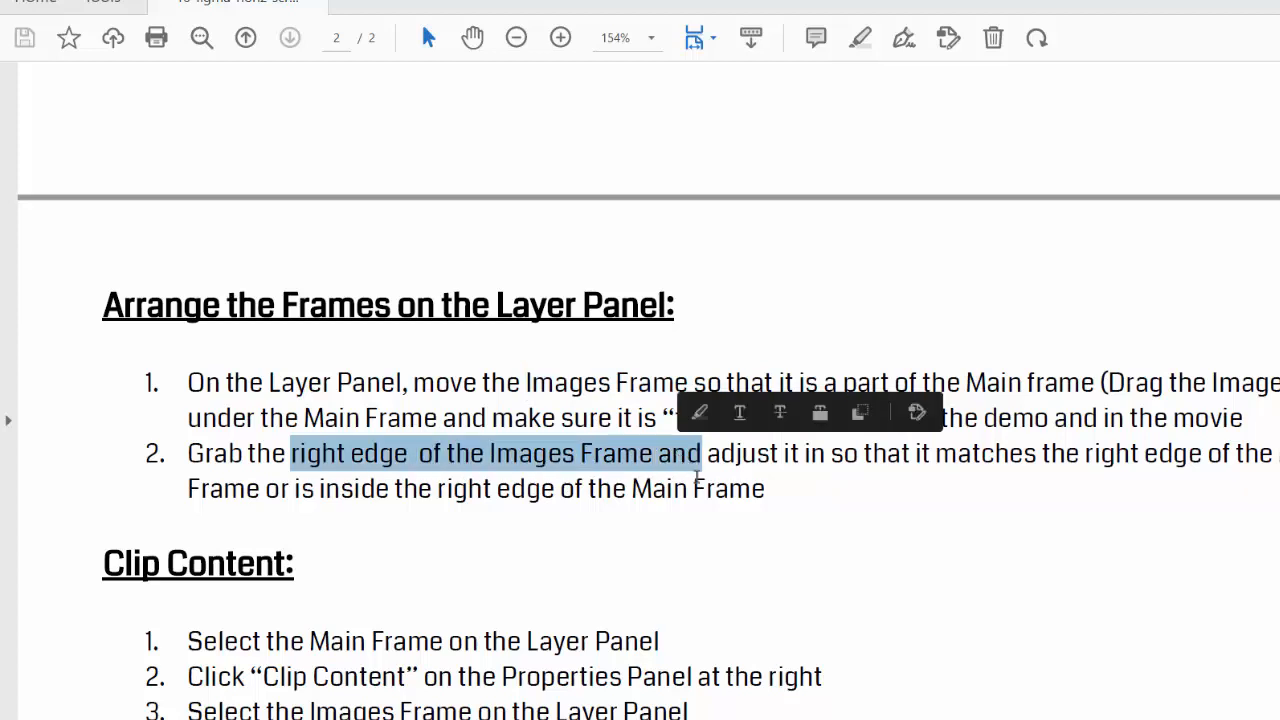
pyautogui.scroll(-3, 706, 491)
pyautogui.moveTo(104, 410); pyautogui.dragTo(286, 410)
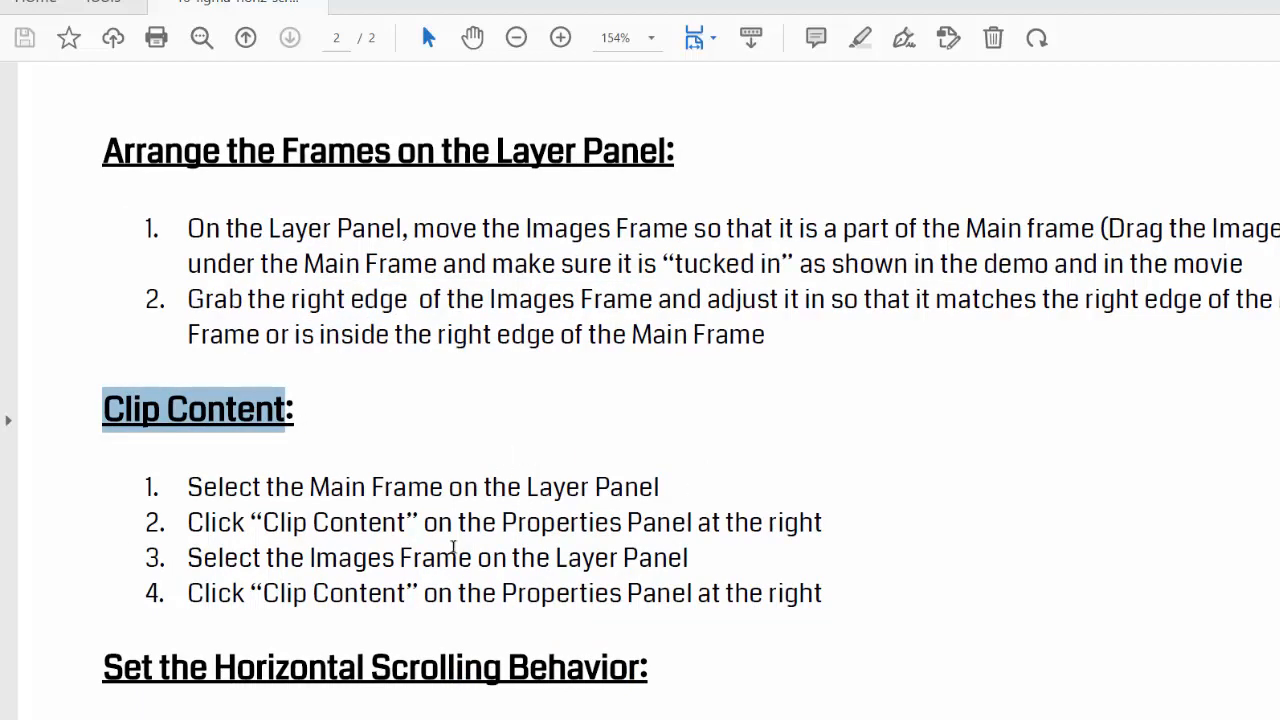
pyautogui.hotkey('alt', 'Tab')
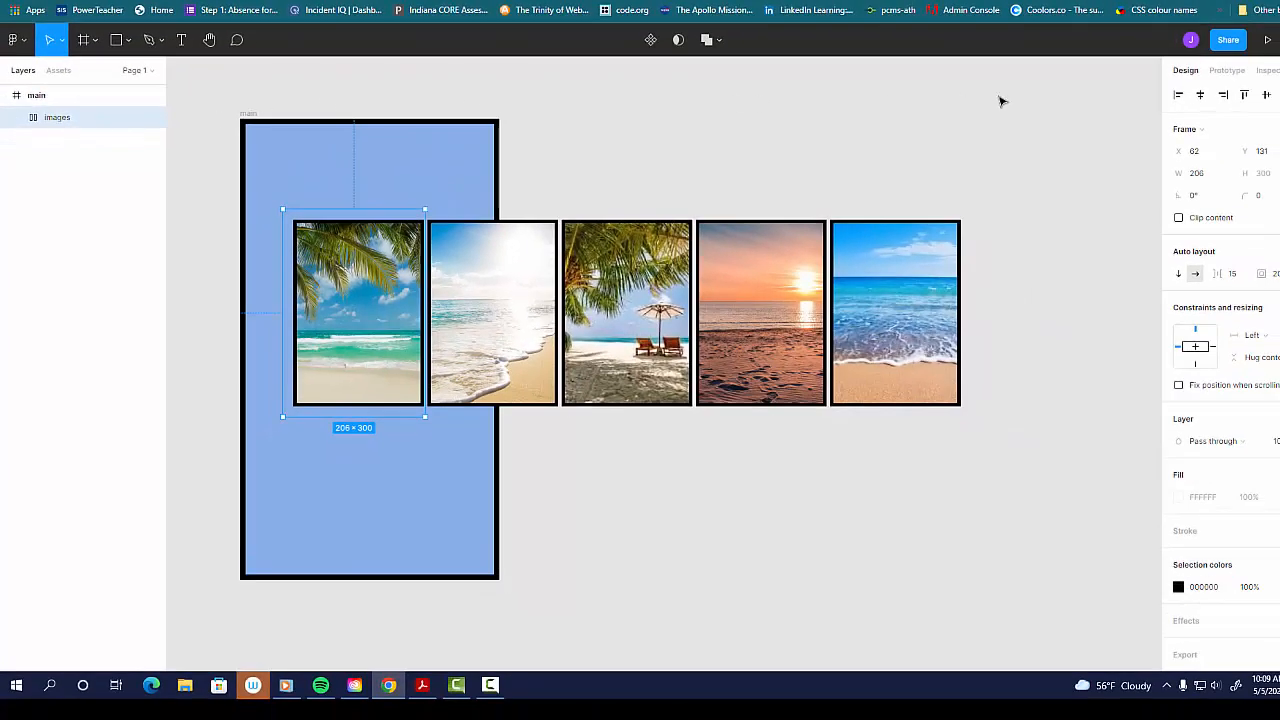
# Step: Enable Clip content on the images frame and select the main frame to check its clipping
pyautogui.click(1178, 219)
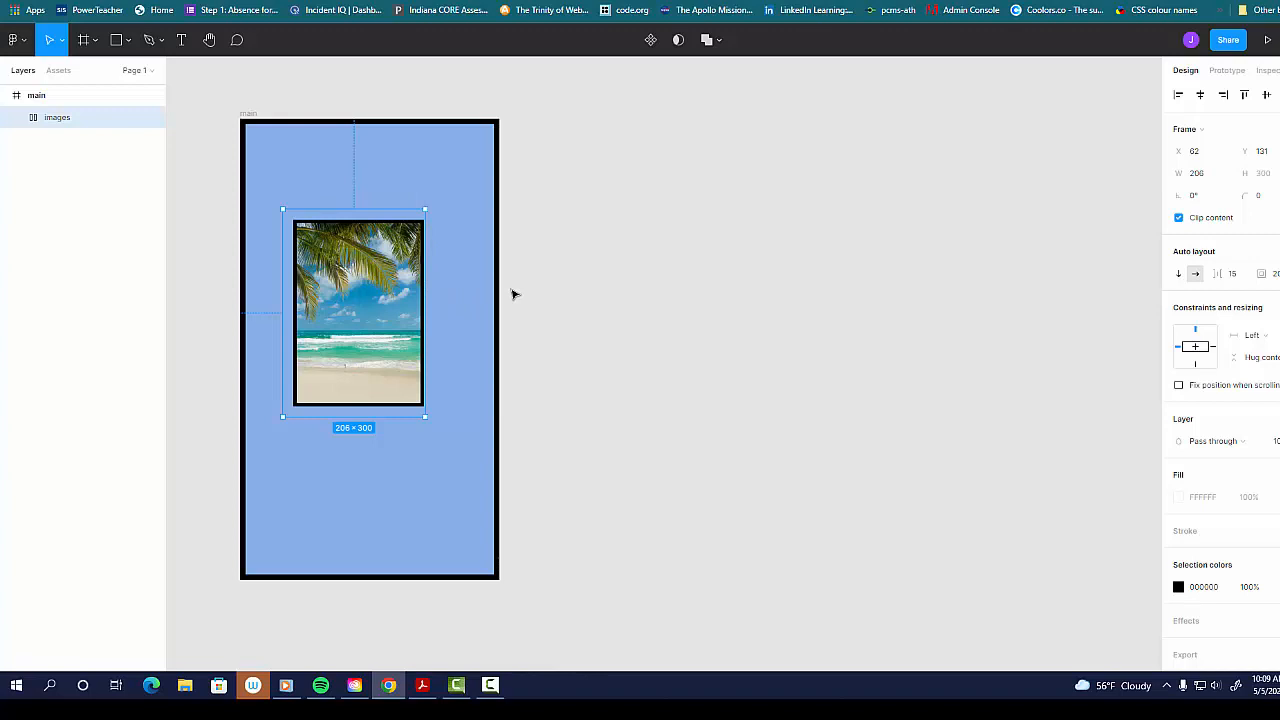
pyautogui.click(38, 98)
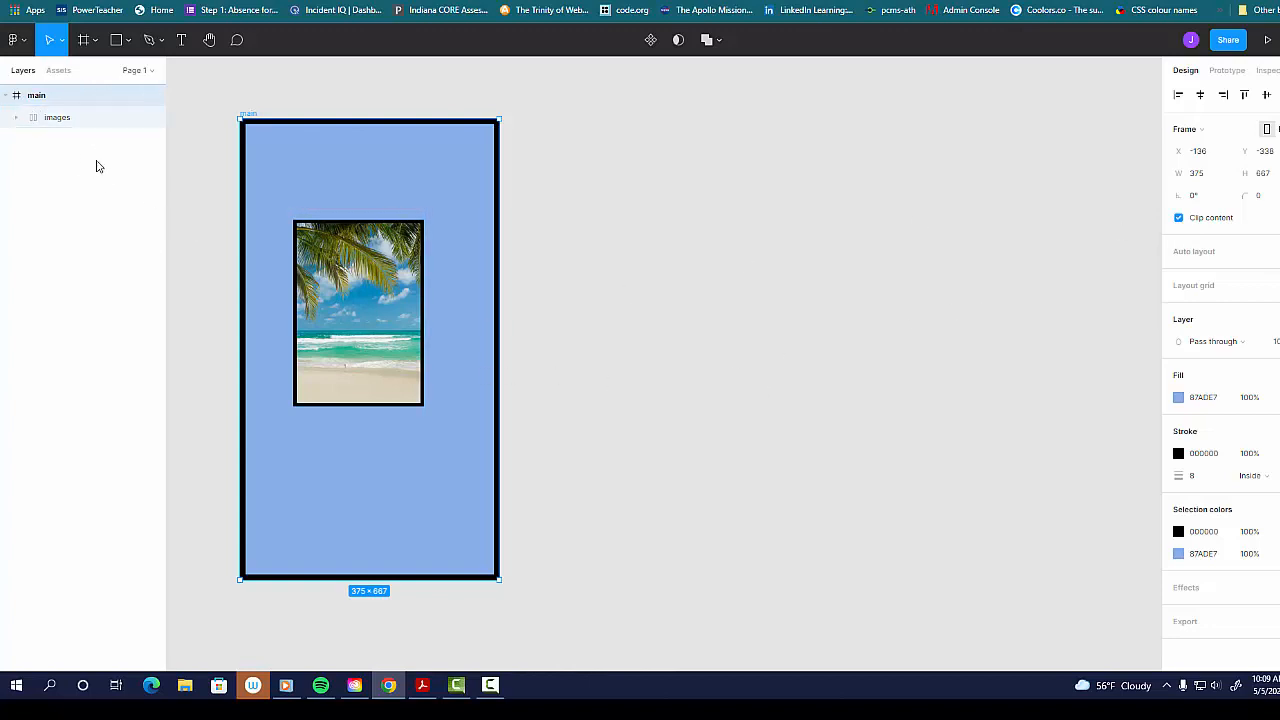
# Step: Set the images frame's overflow scrolling to Horizontal scrolling in its prototype settings
pyautogui.hotkey('alt', 'Tab')
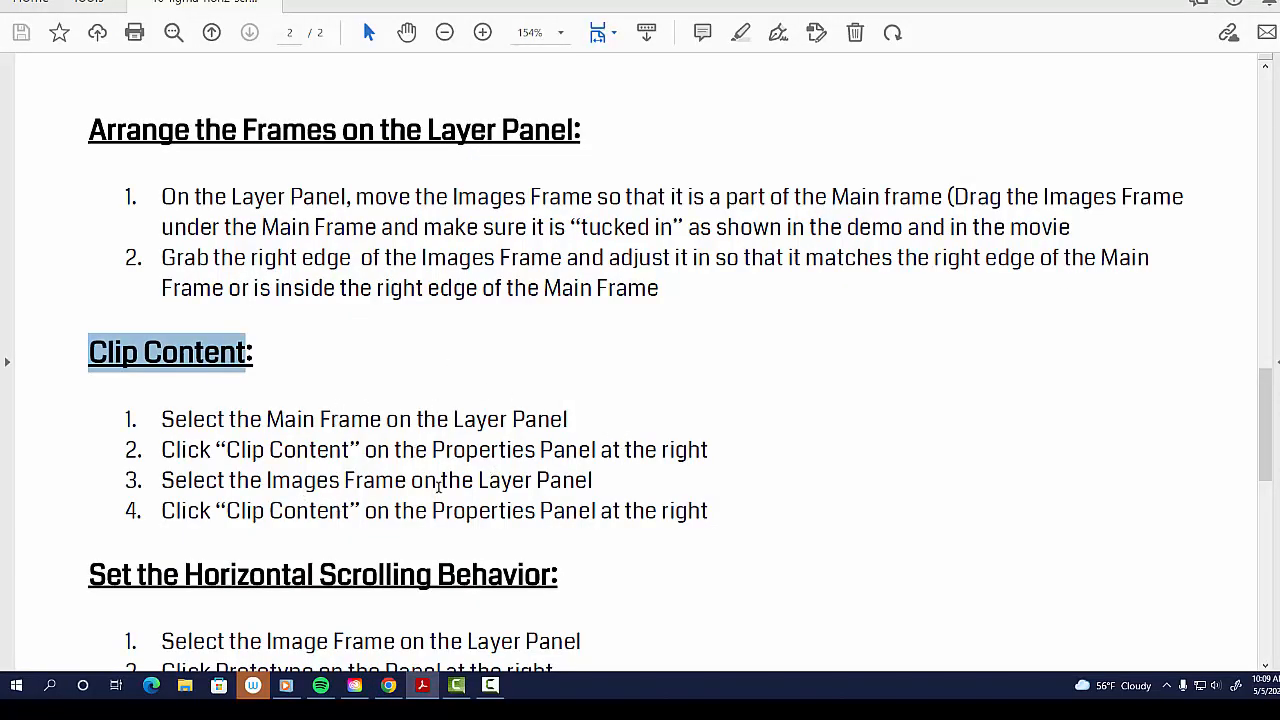
pyautogui.scroll(-4, 438, 485)
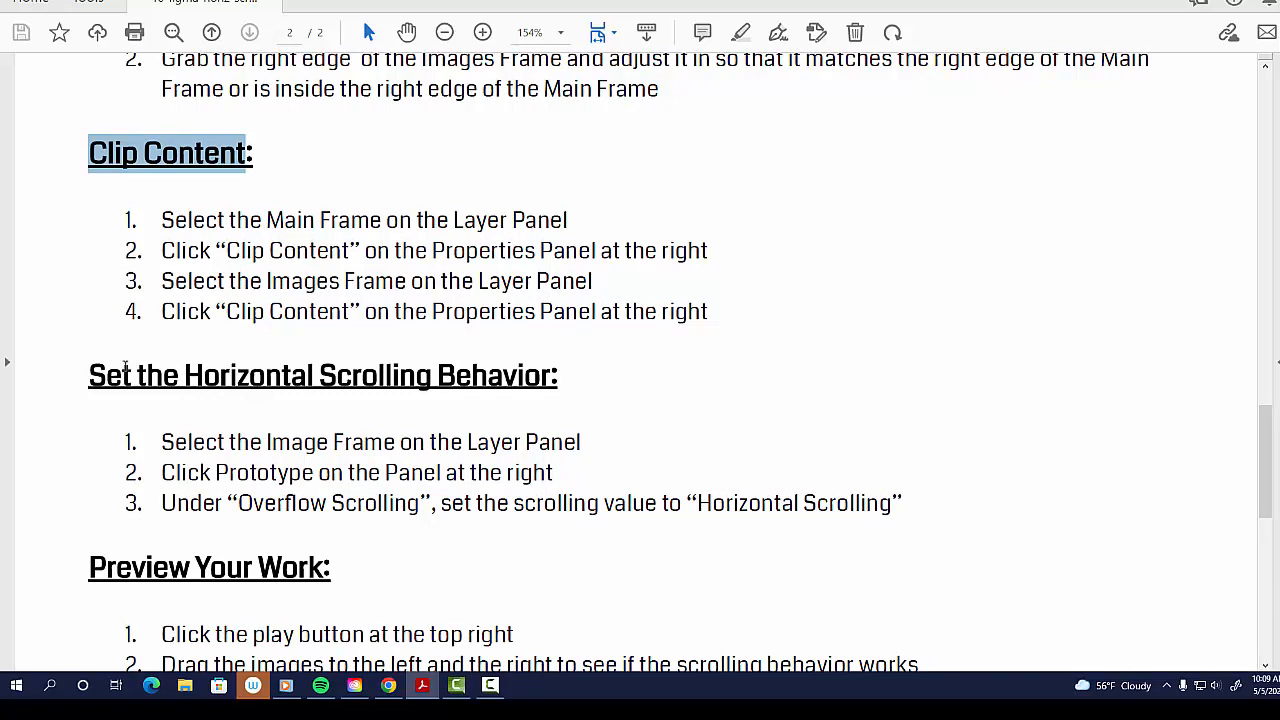
pyautogui.moveTo(146, 388); pyautogui.dragTo(412, 370)
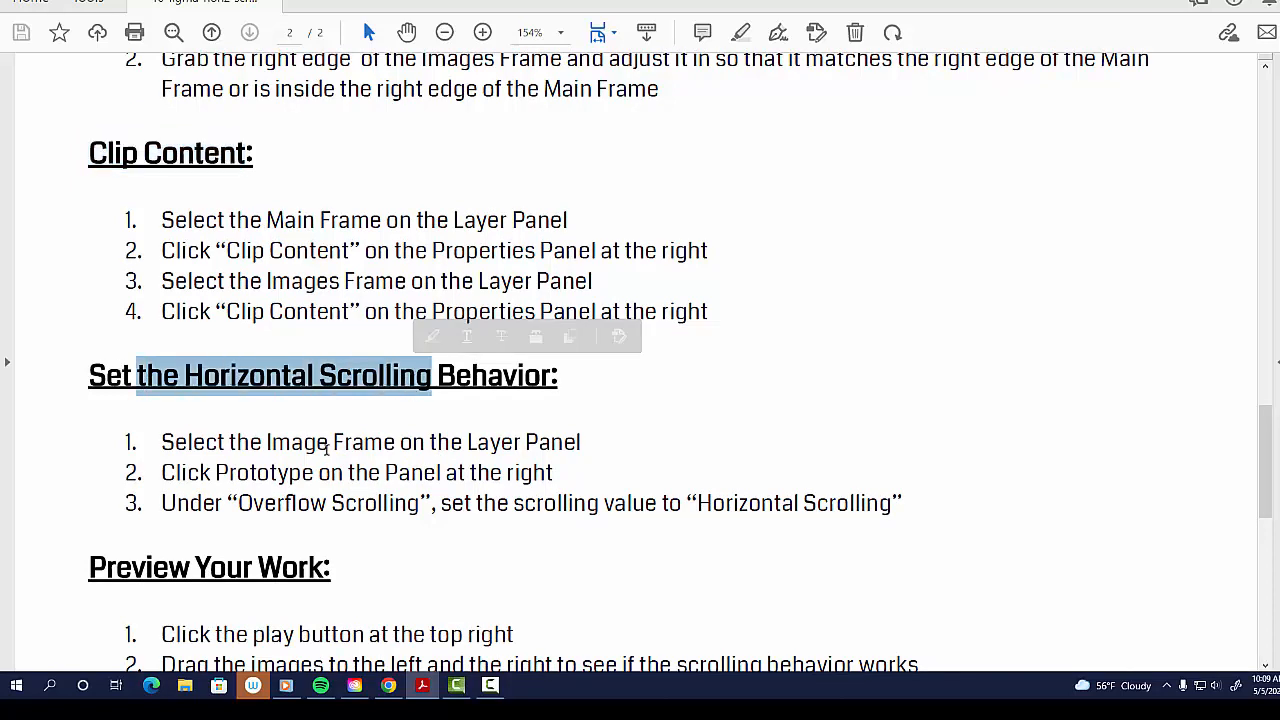
pyautogui.hotkey('alt', 'Tab')
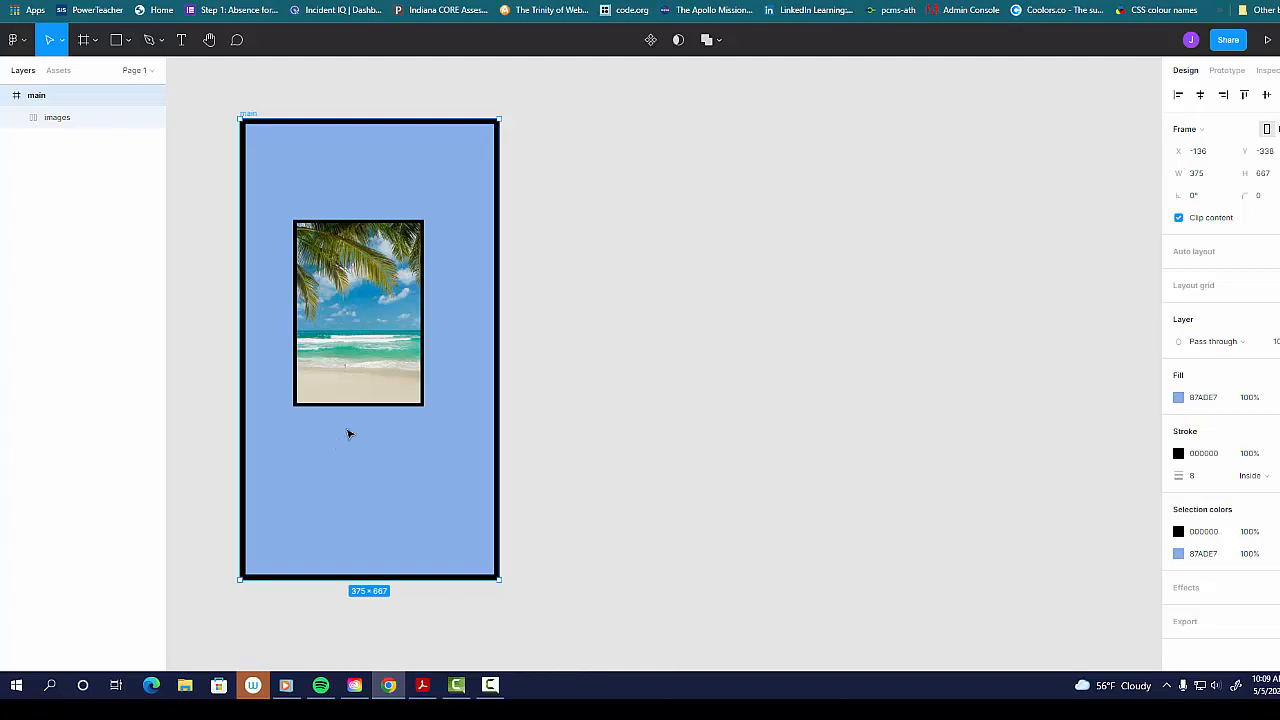
pyautogui.click(65, 118)
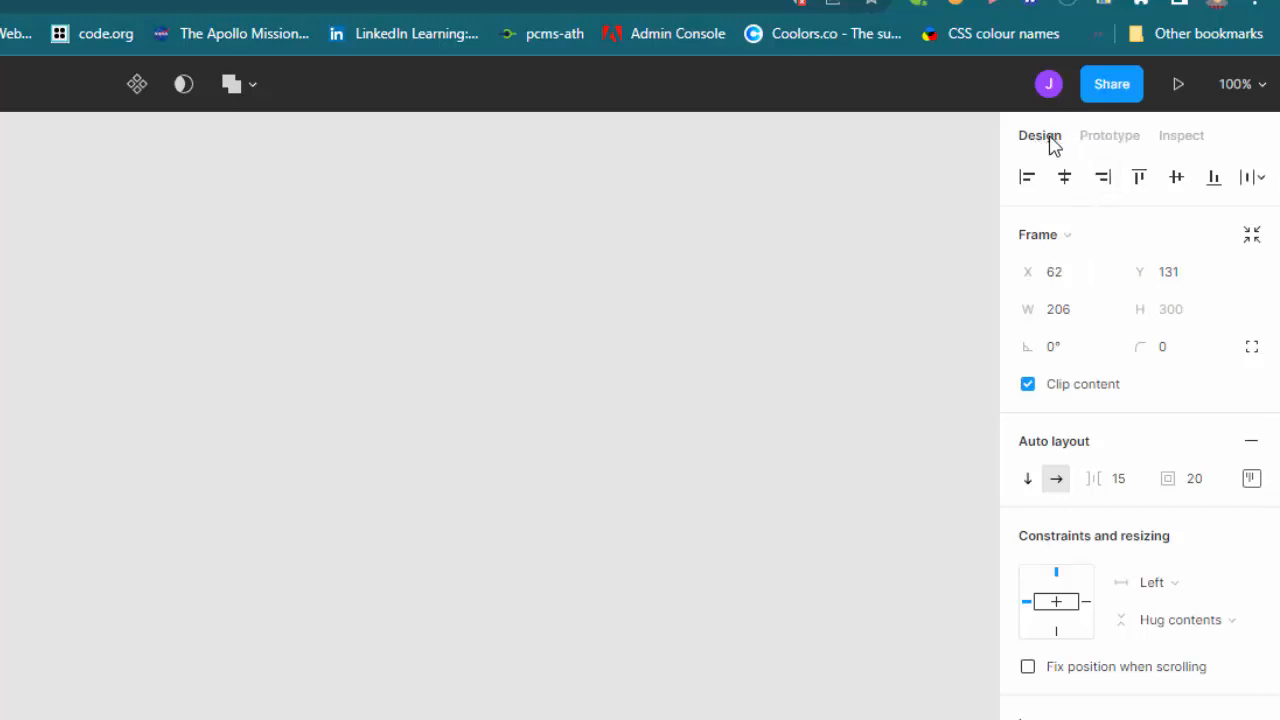
pyautogui.click(1118, 143)
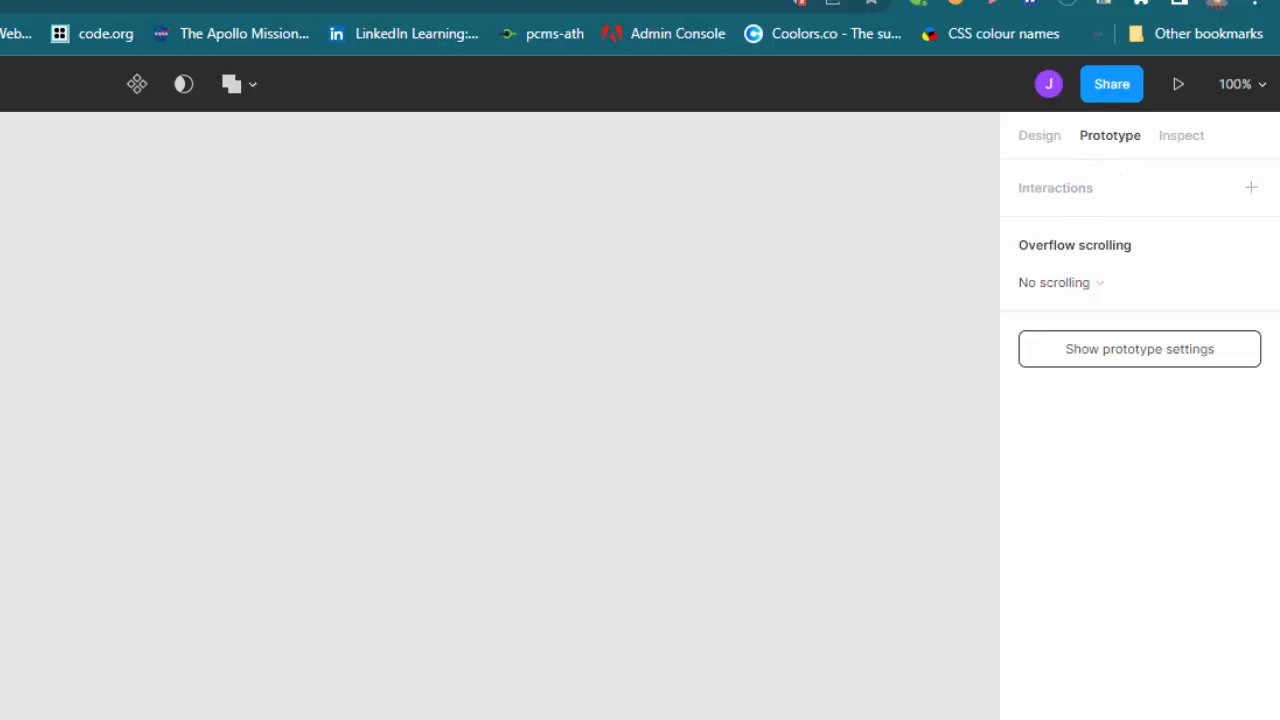
pyautogui.click(0, 186)
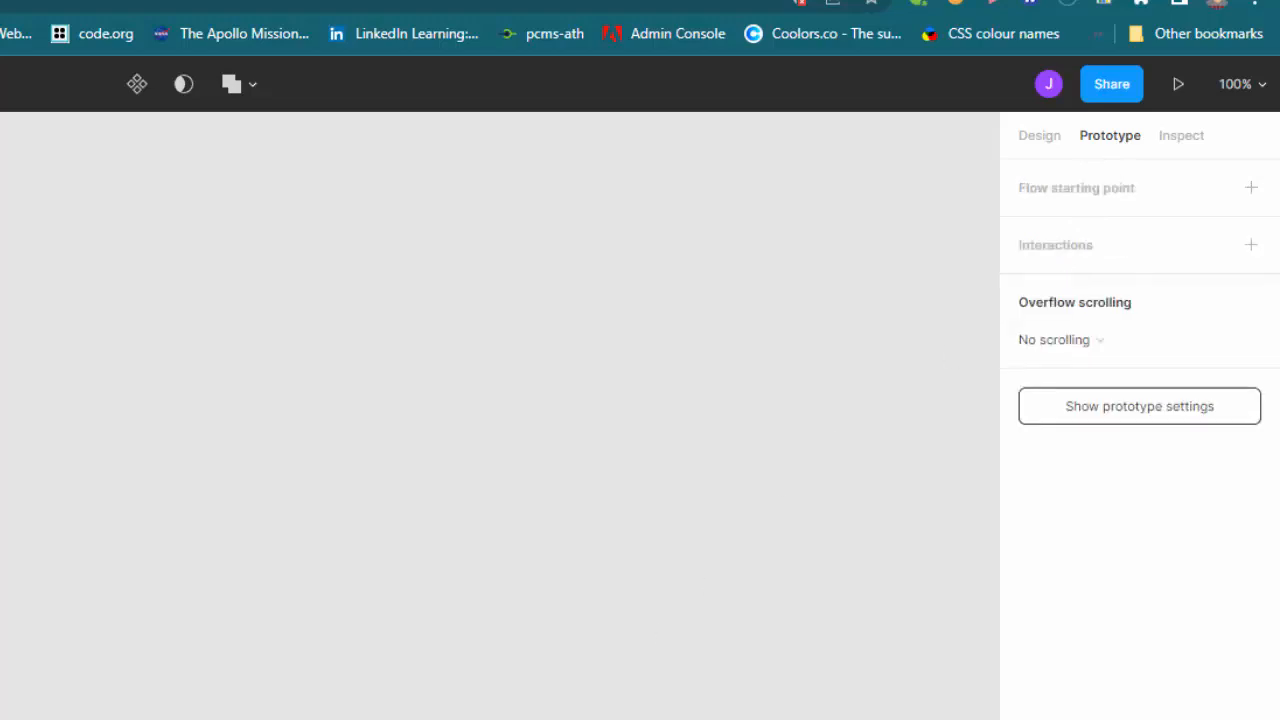
pyautogui.hscroll(-10, 500, 416)
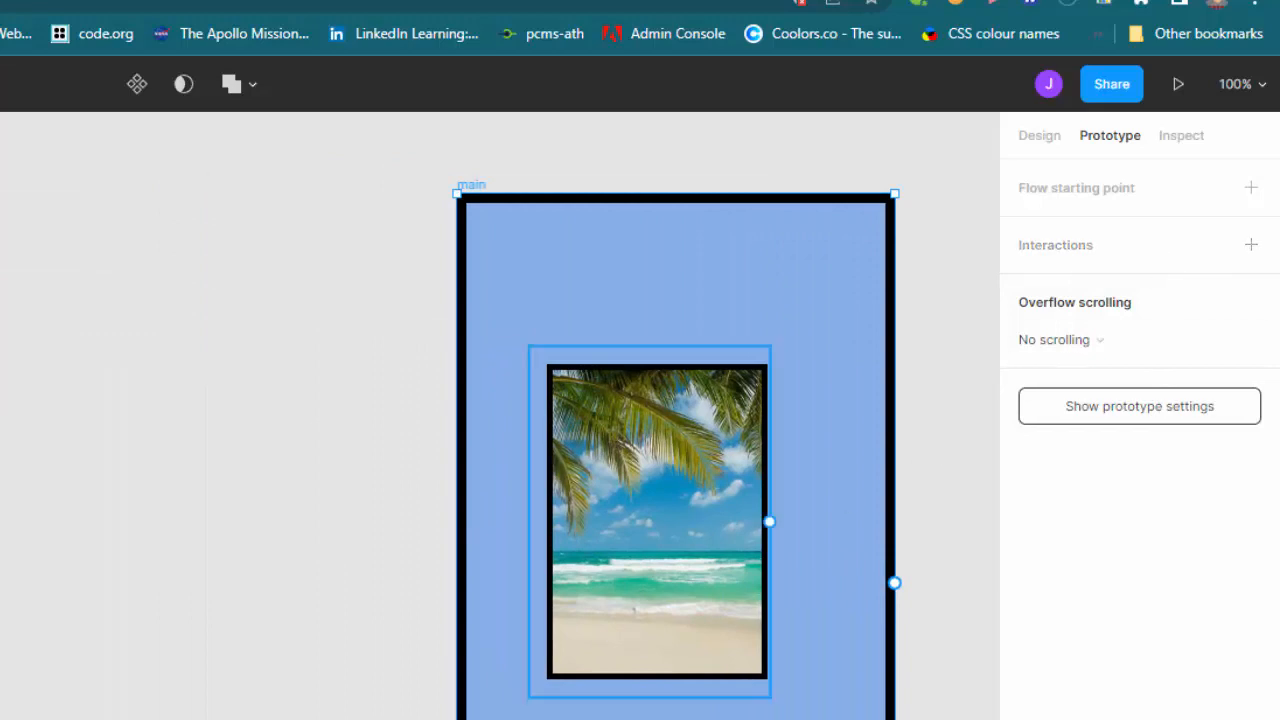
pyautogui.click(649, 521)
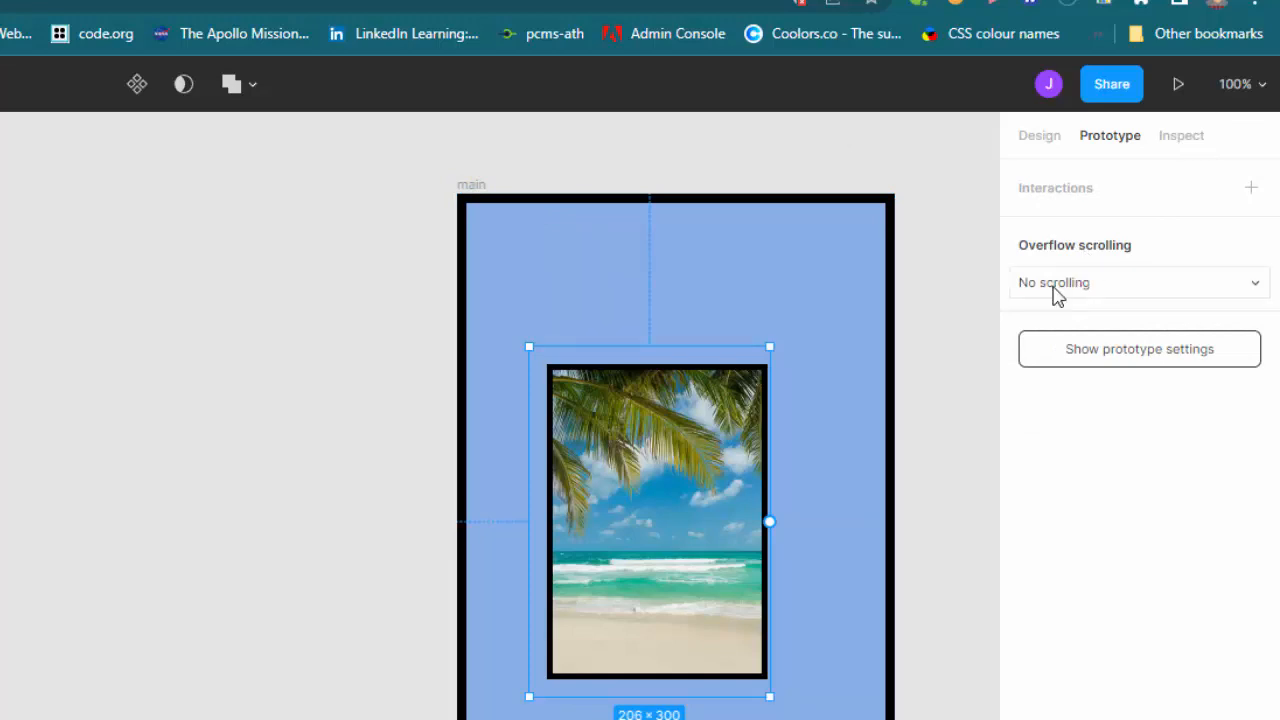
pyautogui.click(1057, 294)
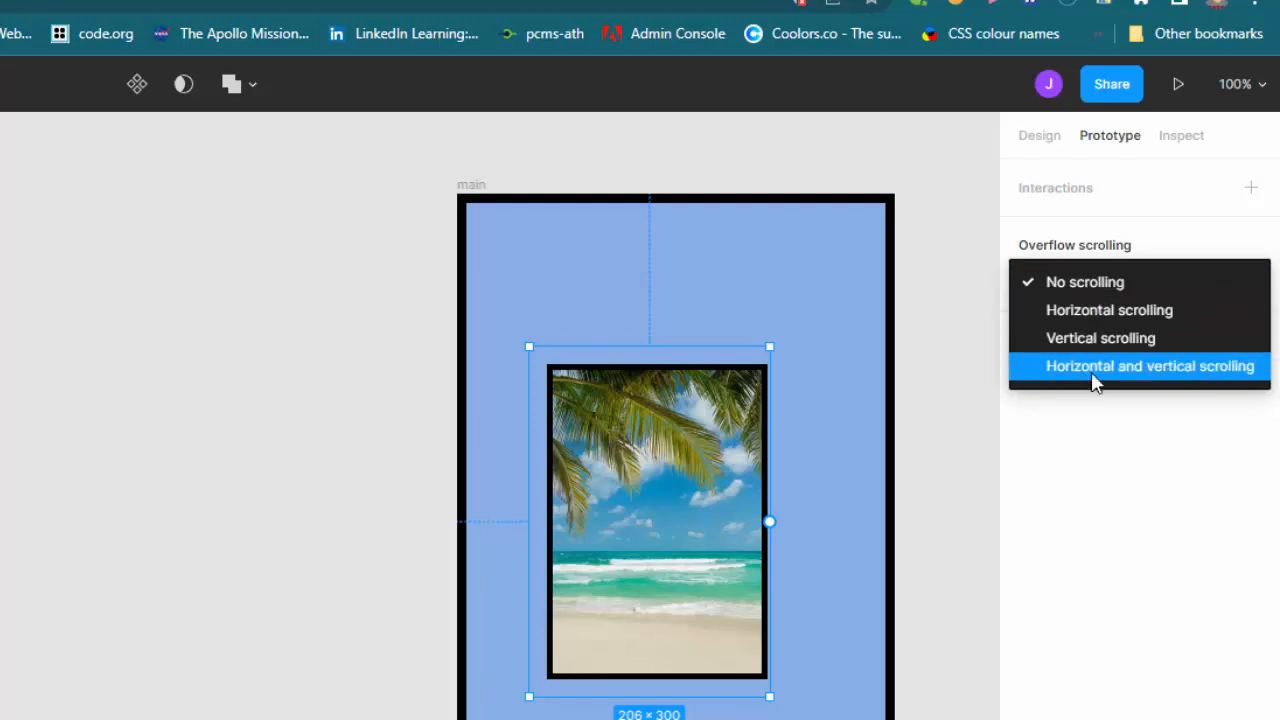
pyautogui.click(1108, 313)
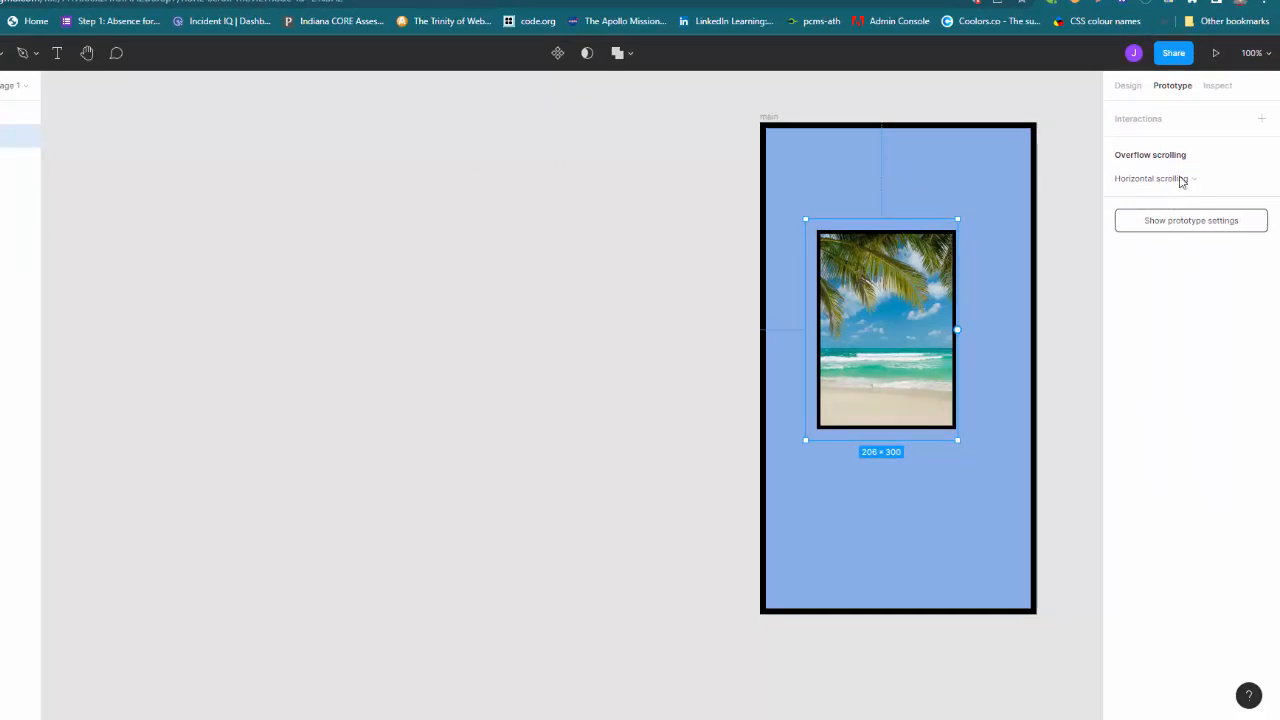
# Step: Present the prototype and drag the image strip left and right to test the horizontal scrolling
pyautogui.click(1215, 55)
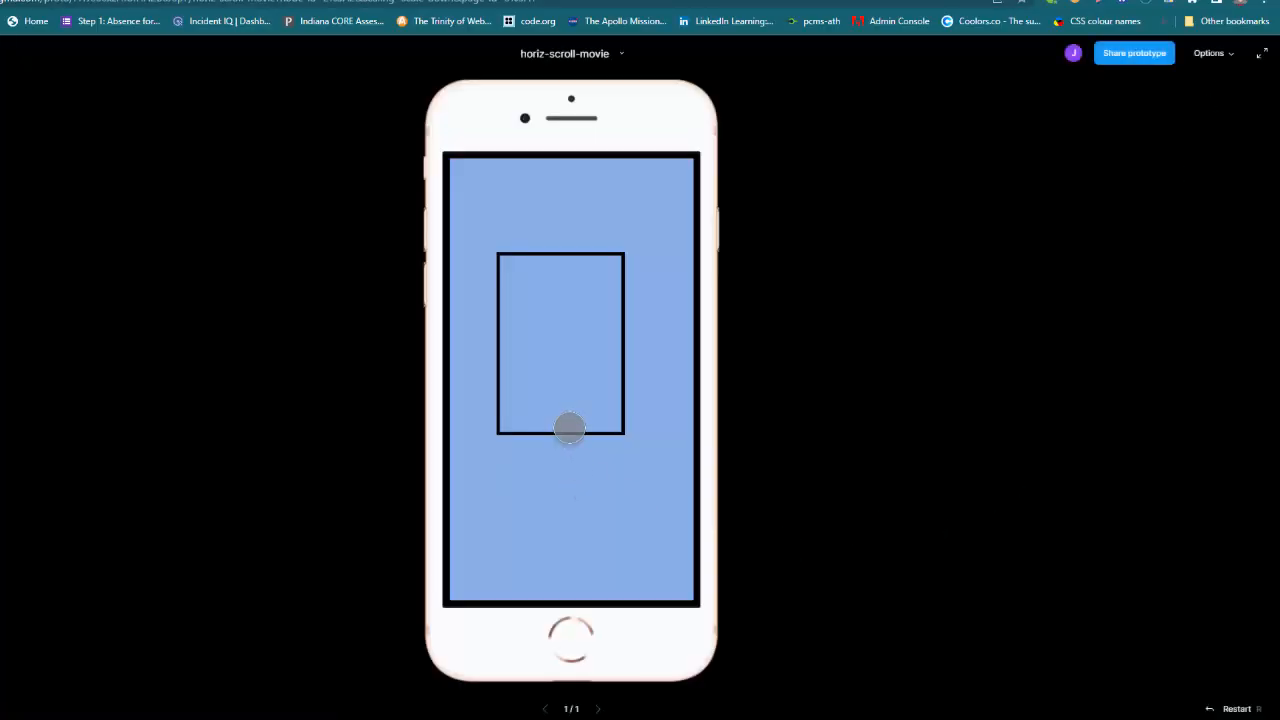
pyautogui.click(613, 331)
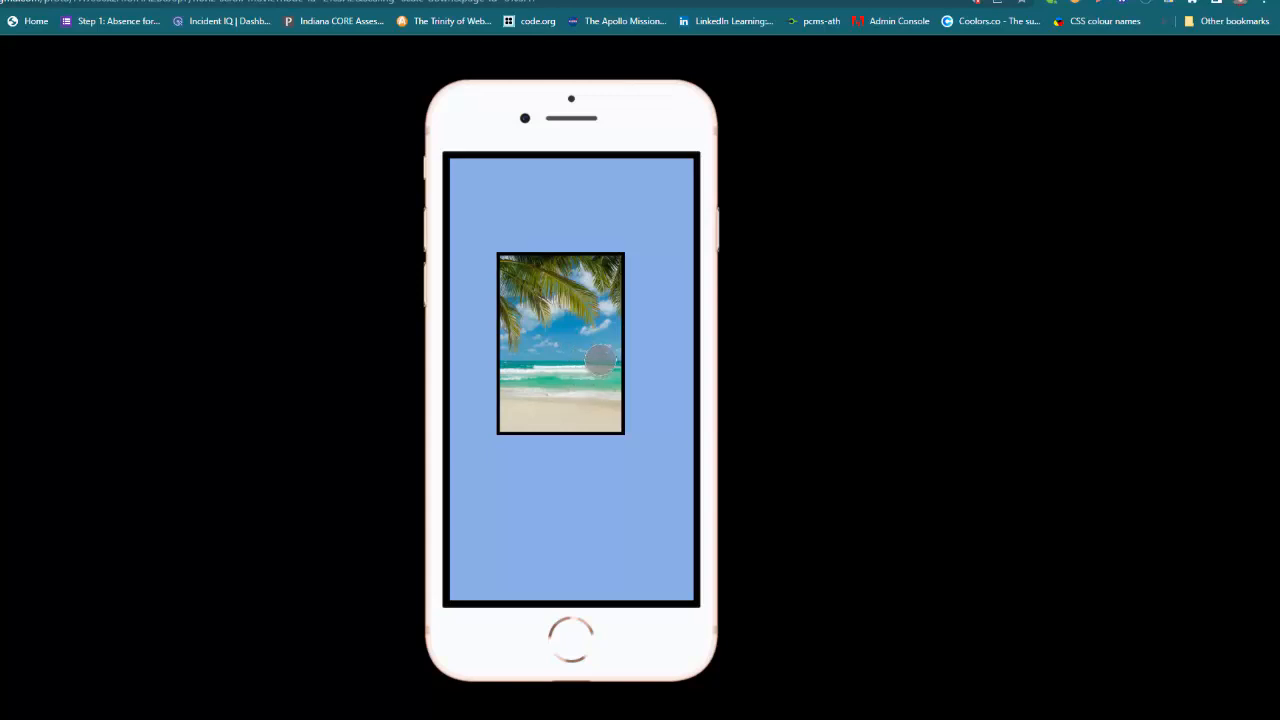
pyautogui.moveTo(594, 357); pyautogui.dragTo(497, 372)
pyautogui.moveTo(620, 346); pyautogui.dragTo(561, 364)
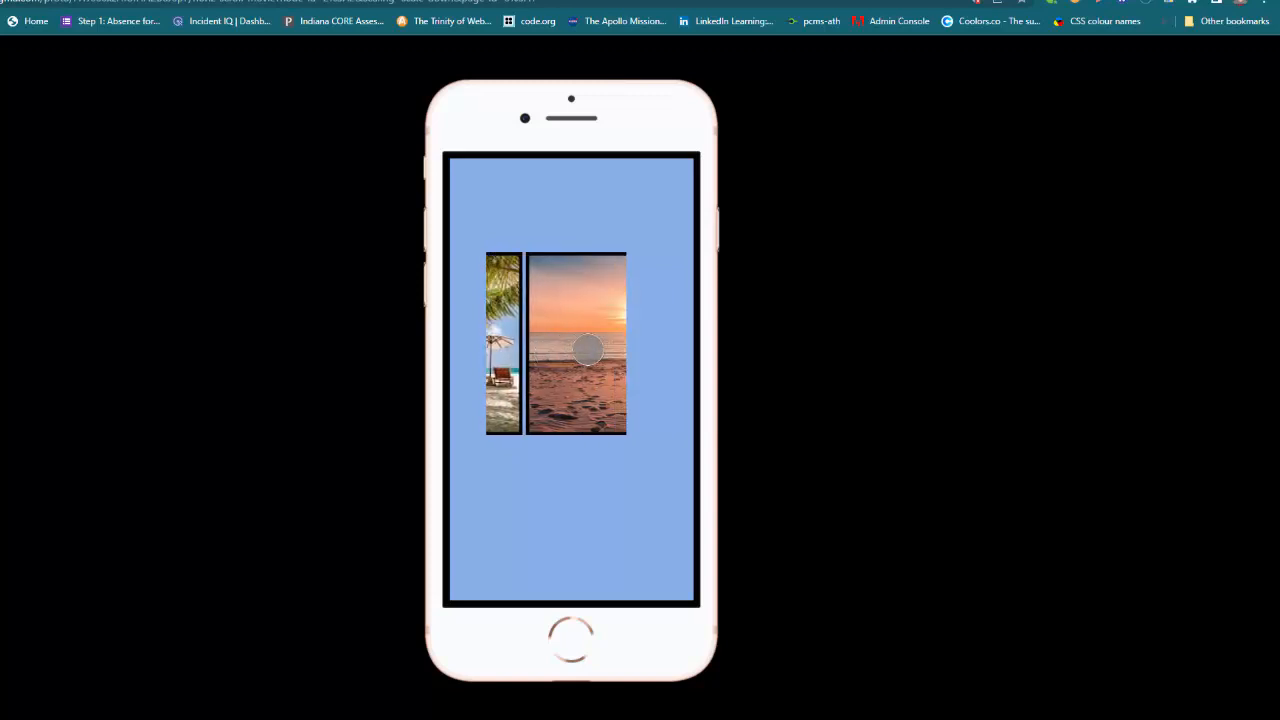
pyautogui.moveTo(555, 360); pyautogui.dragTo(714, 360)
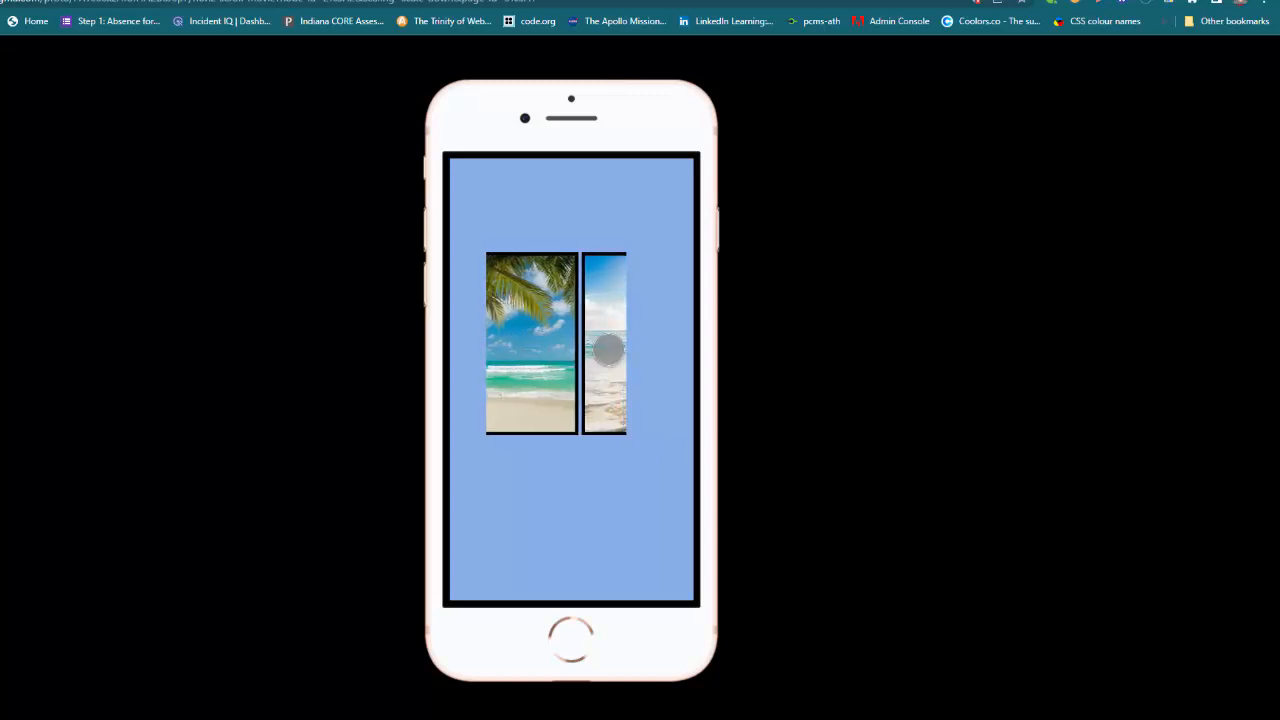
pyautogui.moveTo(604, 343); pyautogui.dragTo(480, 368)
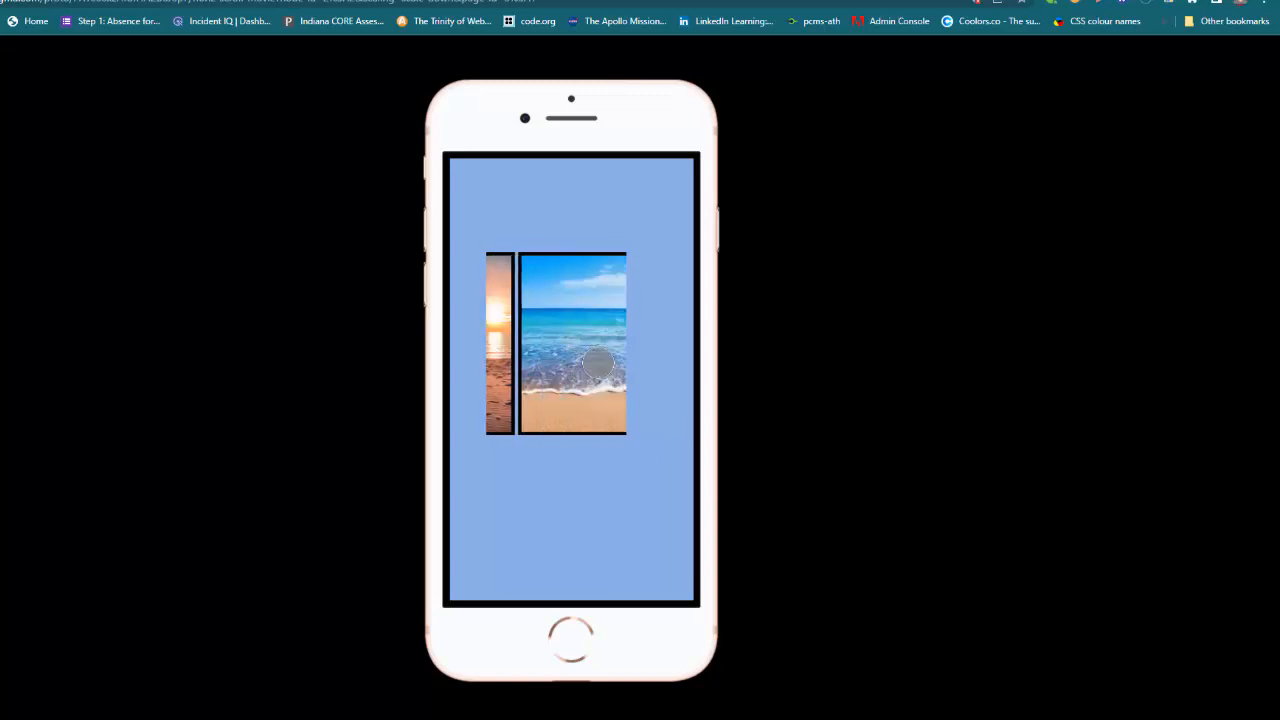
# Step: Duplicate the browser tab and open the horiz-scroll-movie file from the drafts
pyautogui.click(940, 1)
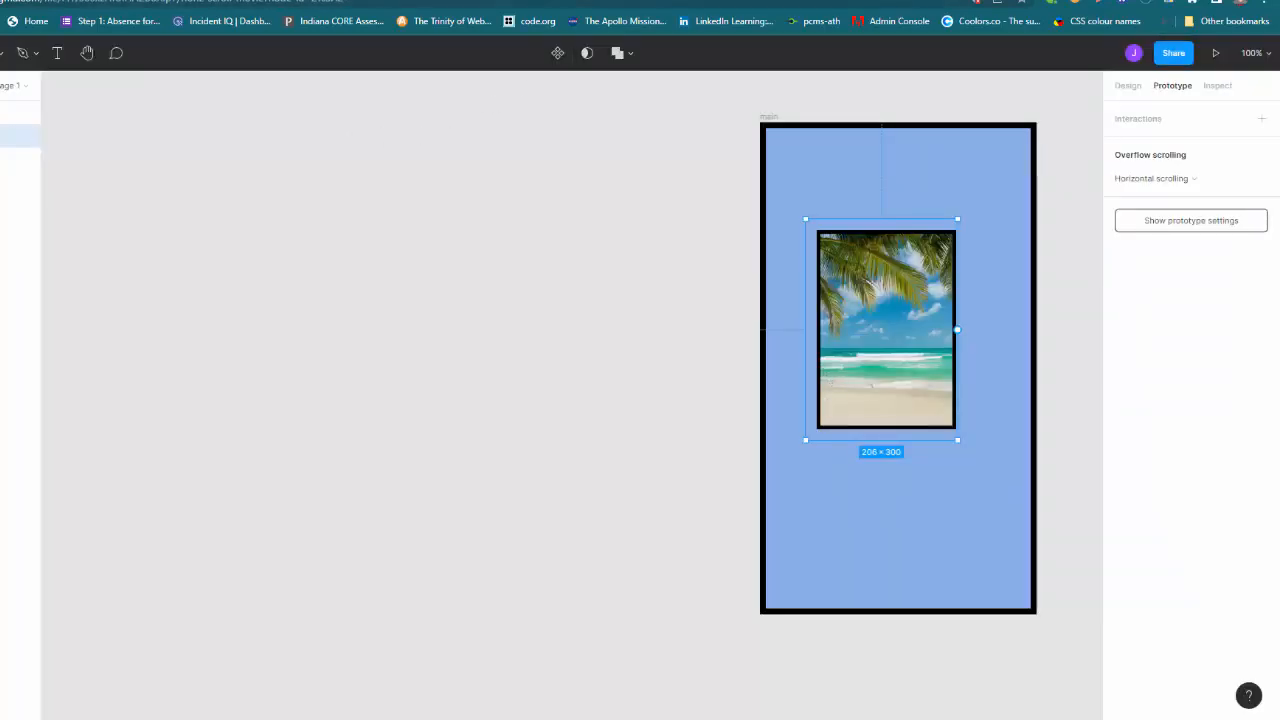
pyautogui.click(450, 1)
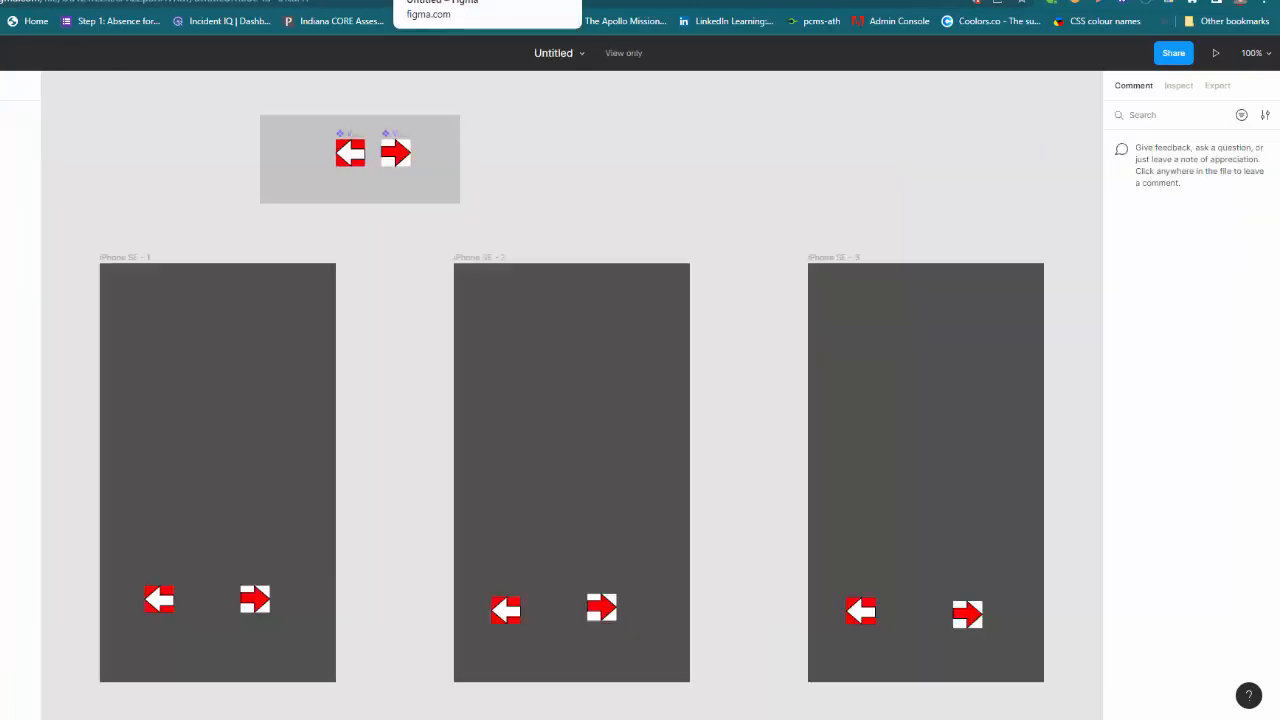
pyautogui.click(724, 1)
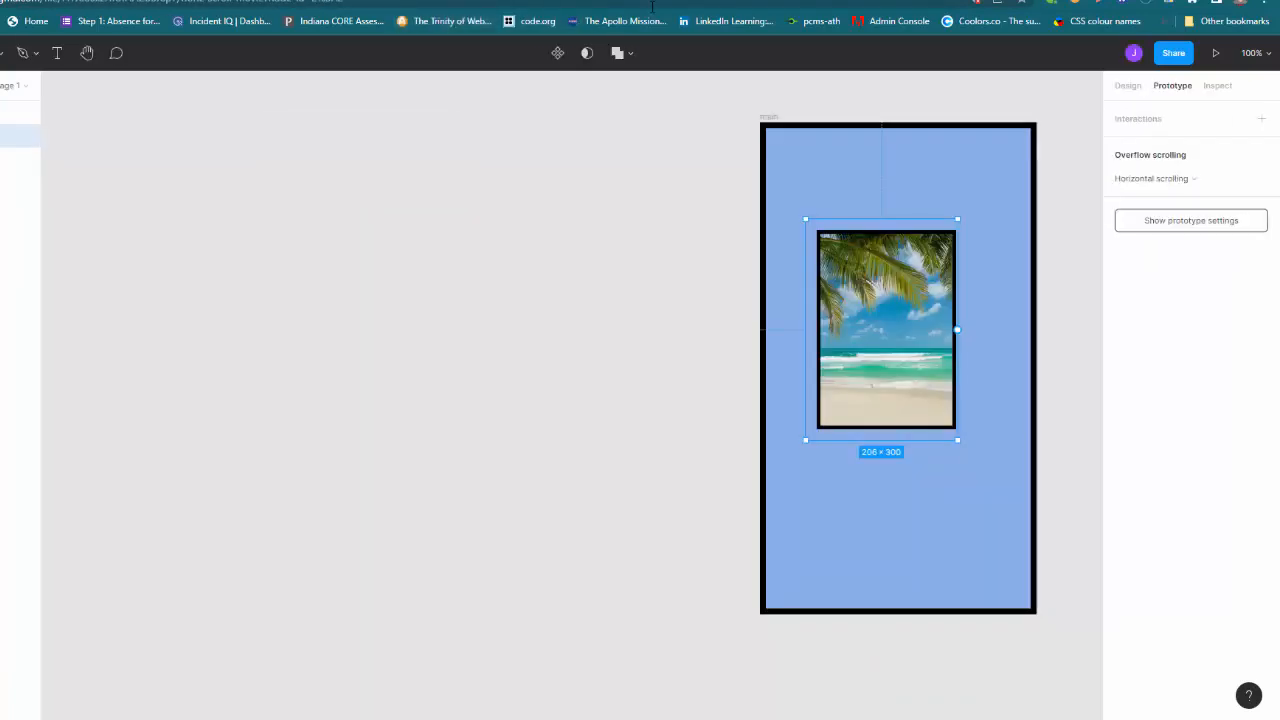
pyautogui.rightClick(692, 1)
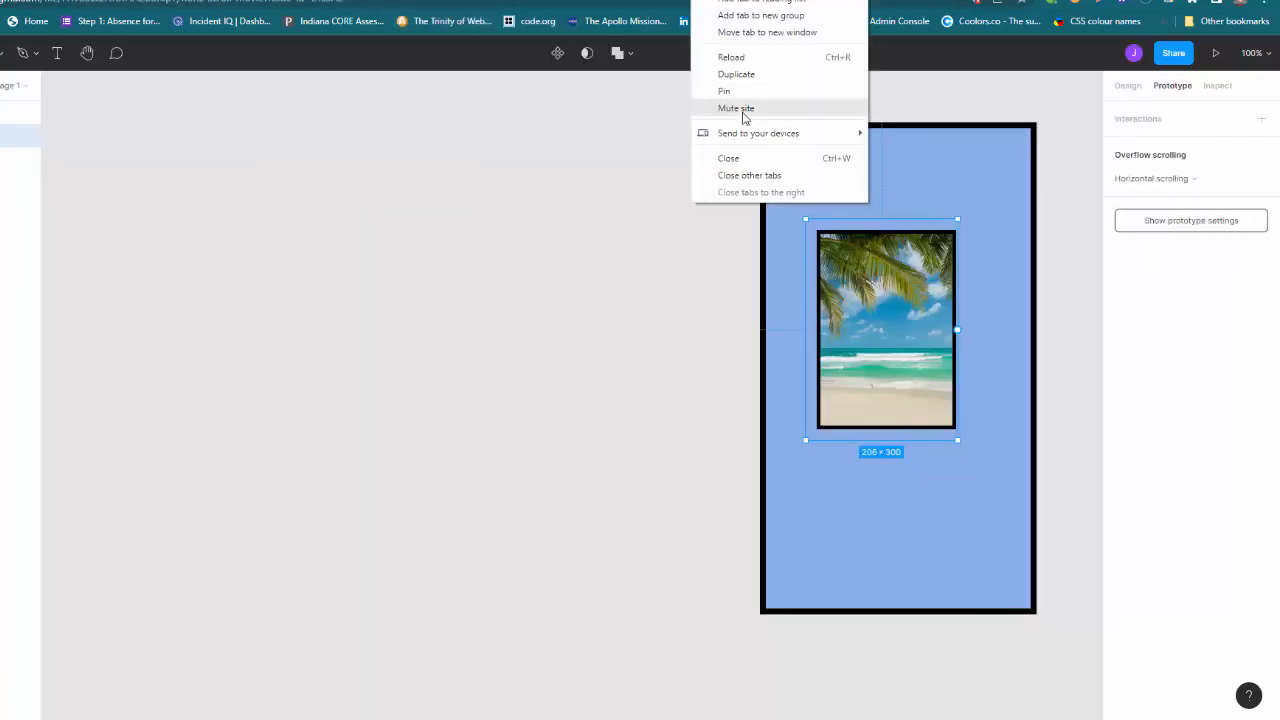
pyautogui.click(749, 75)
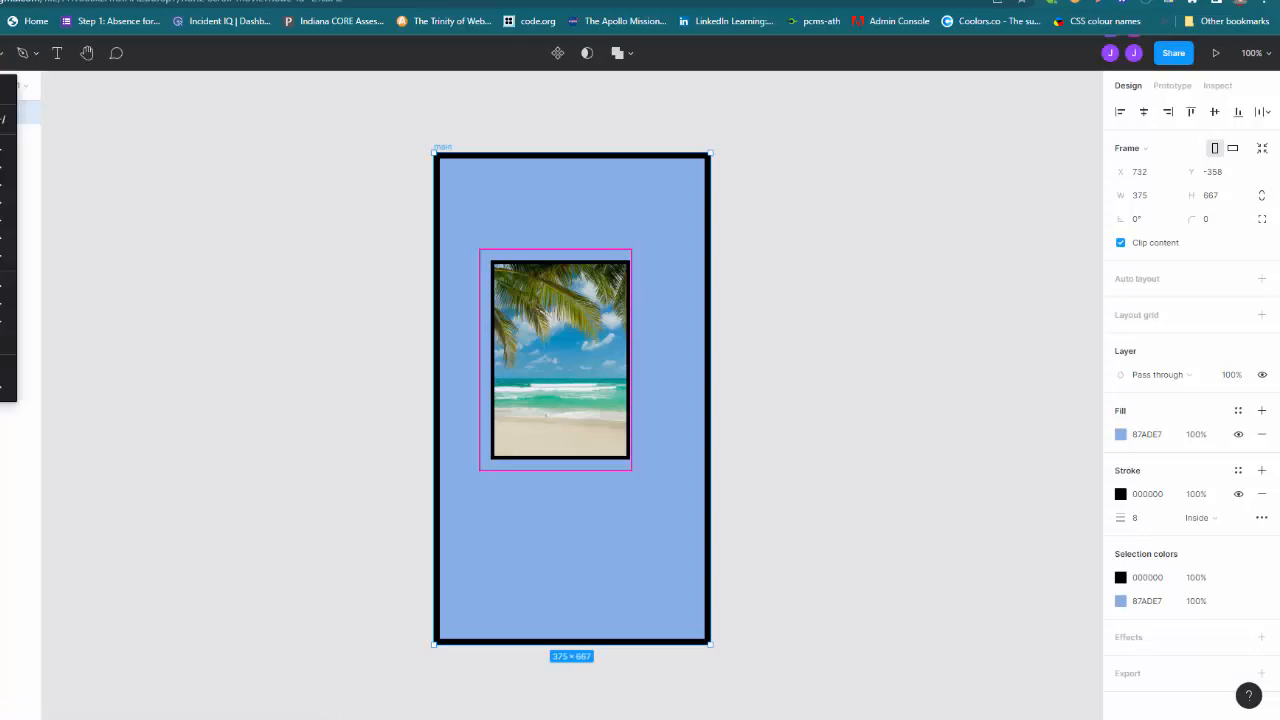
pyautogui.click(6, 90)
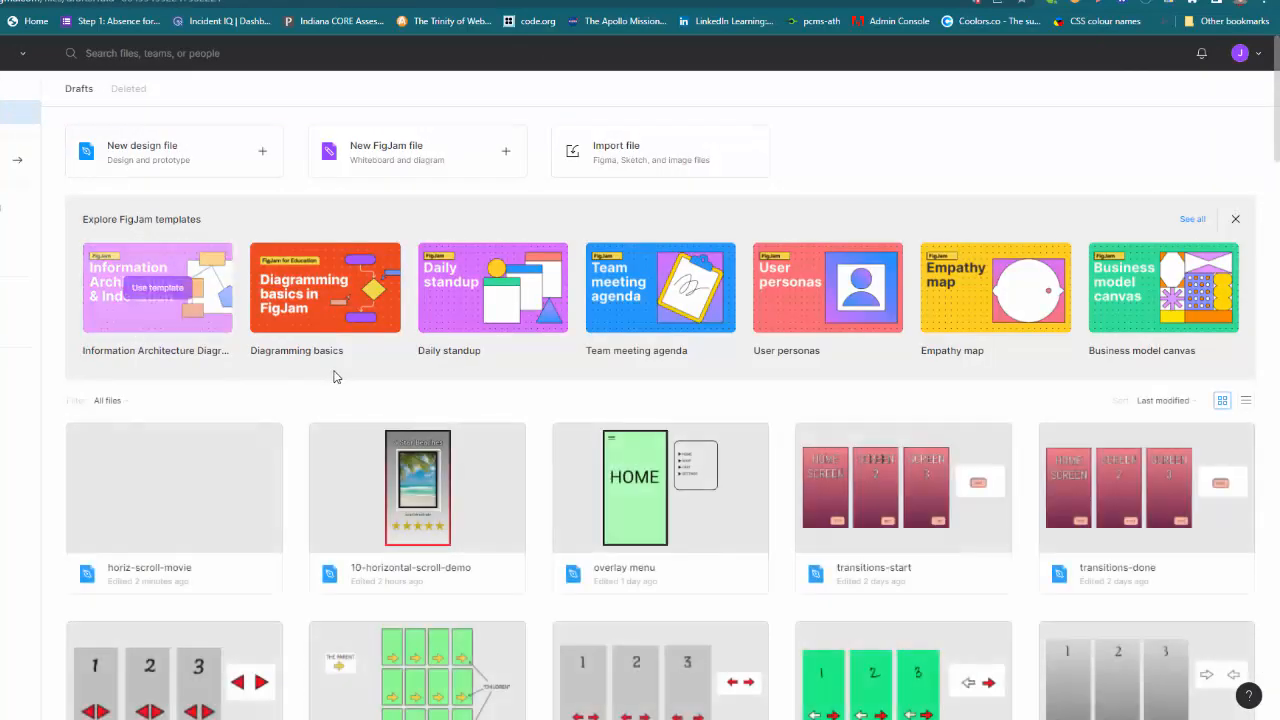
pyautogui.doubleClick(430, 507)
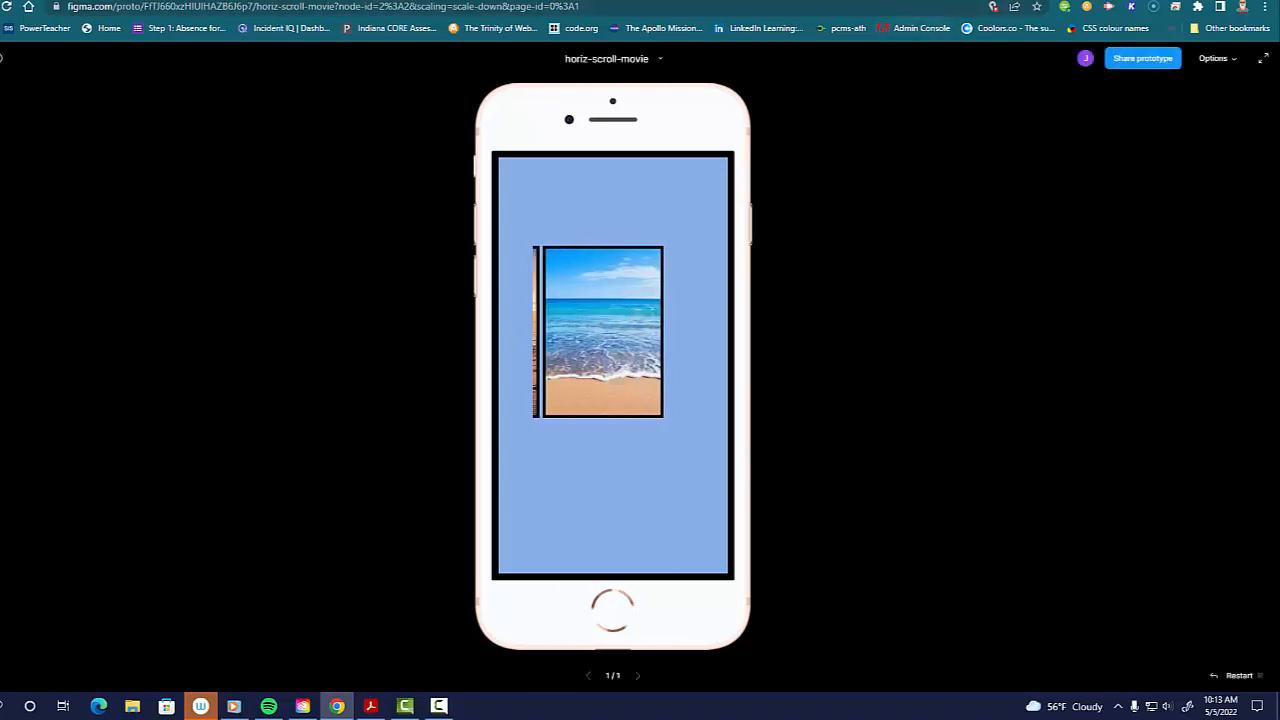
# Step: Return to the editor tab and show the images frame's design properties
pyautogui.click(840, 0)
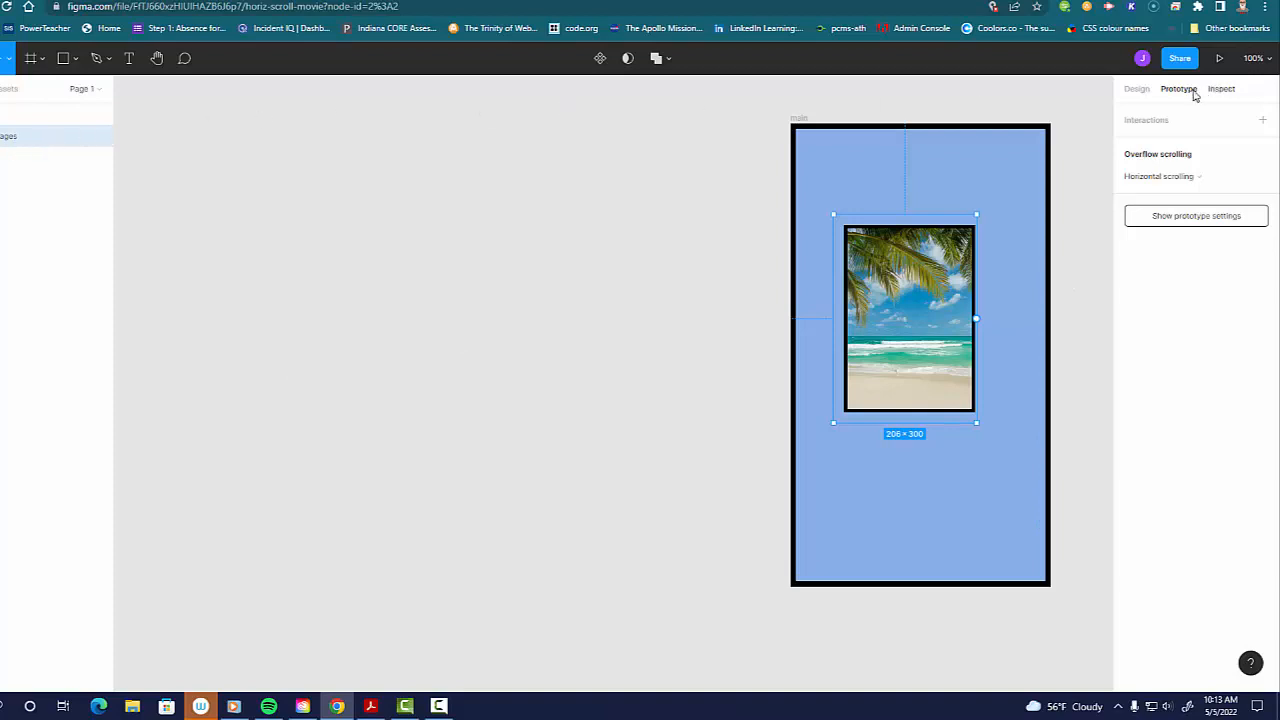
pyautogui.click(1134, 91)
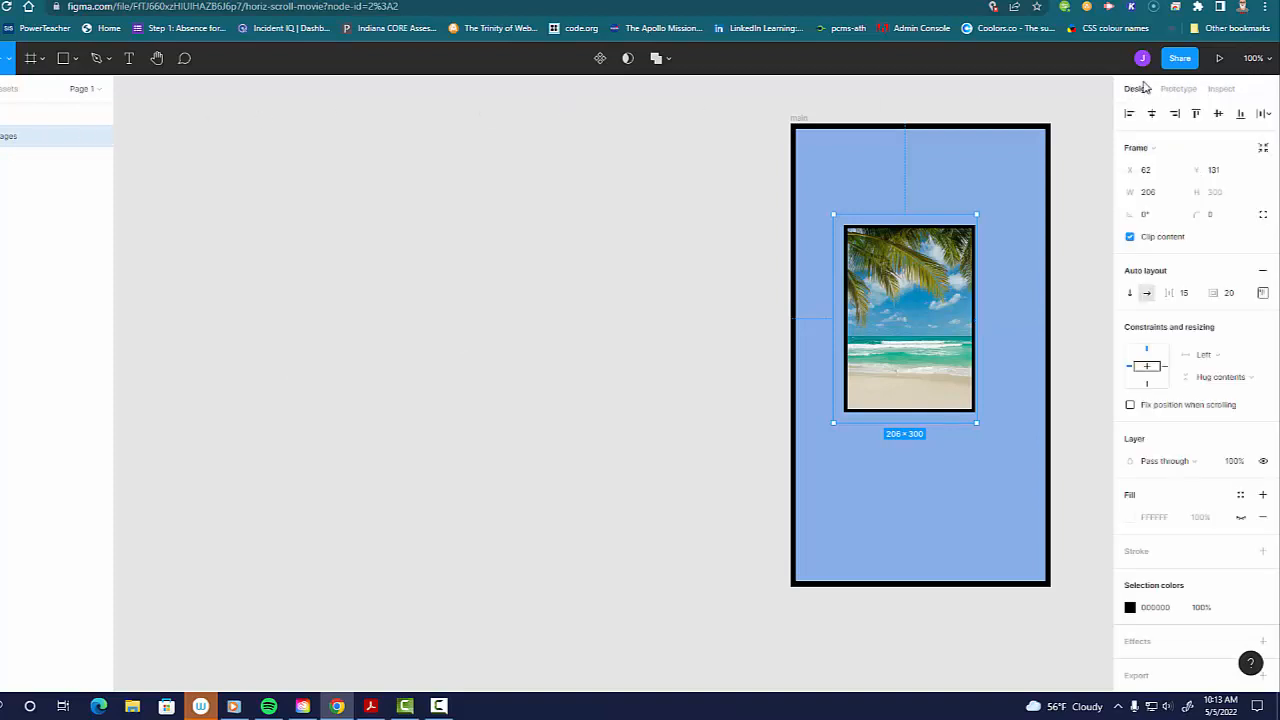